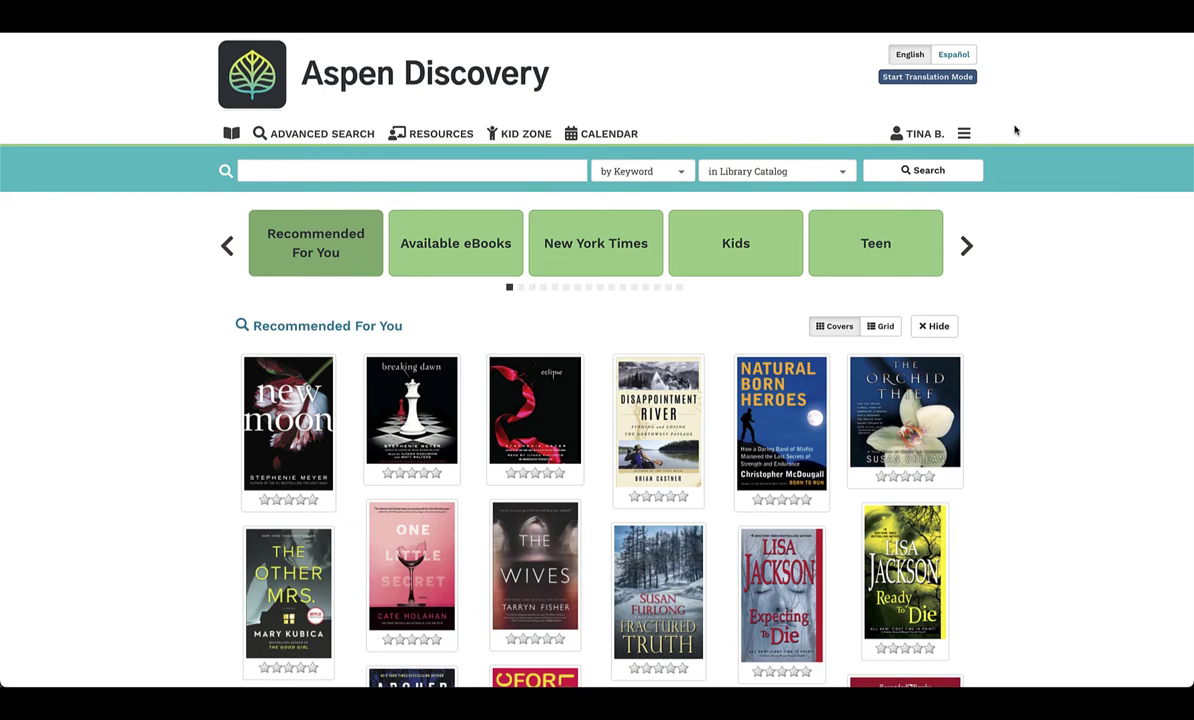
# - Open the Aspen Administration home page and look at the System Administration section
pyautogui.click(963, 133)
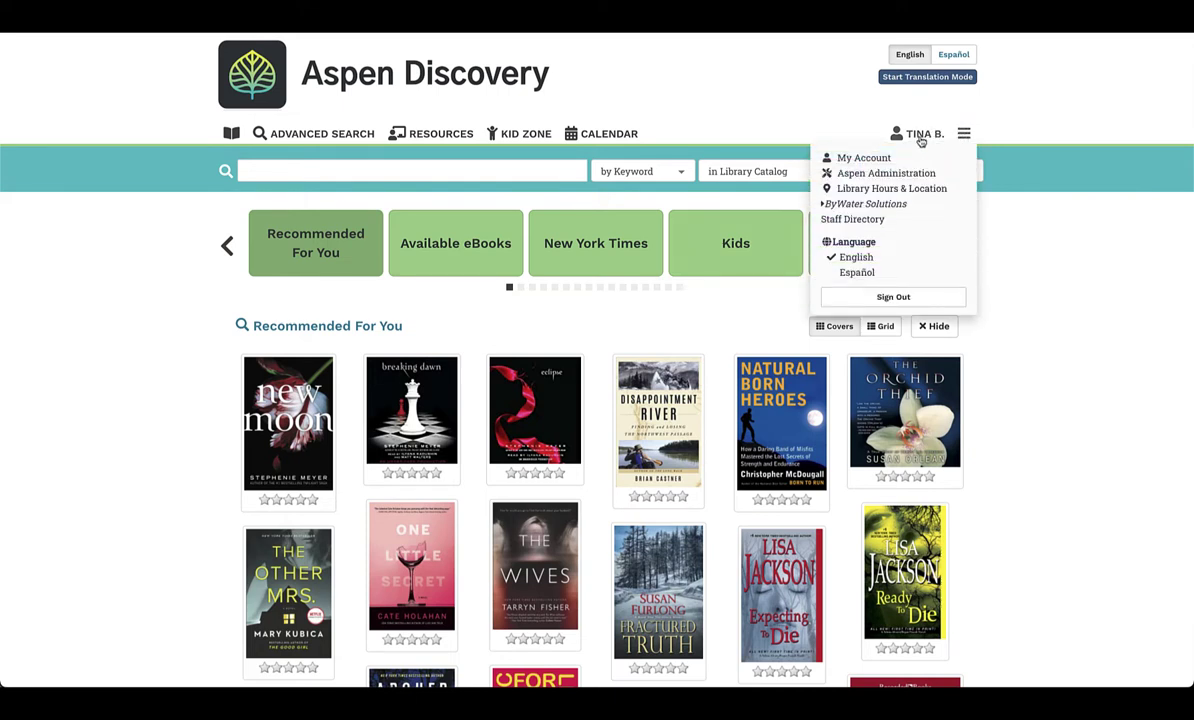
pyautogui.click(866, 174)
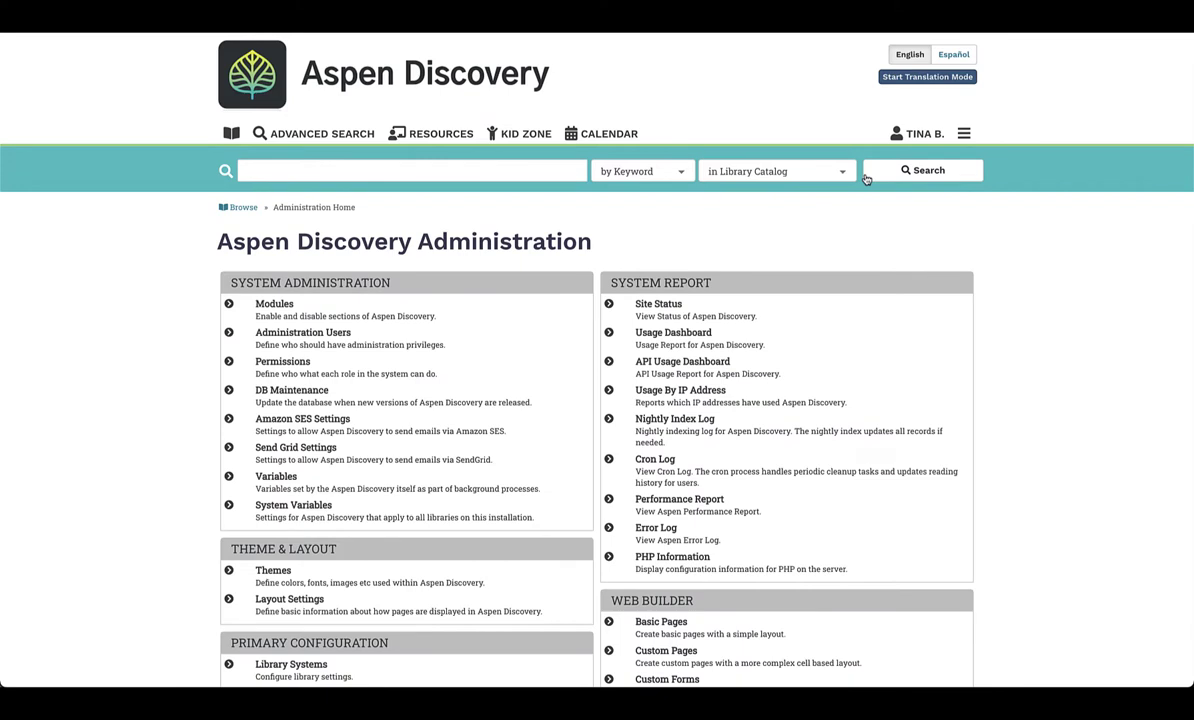
pyautogui.scroll(-2, 864, 180)
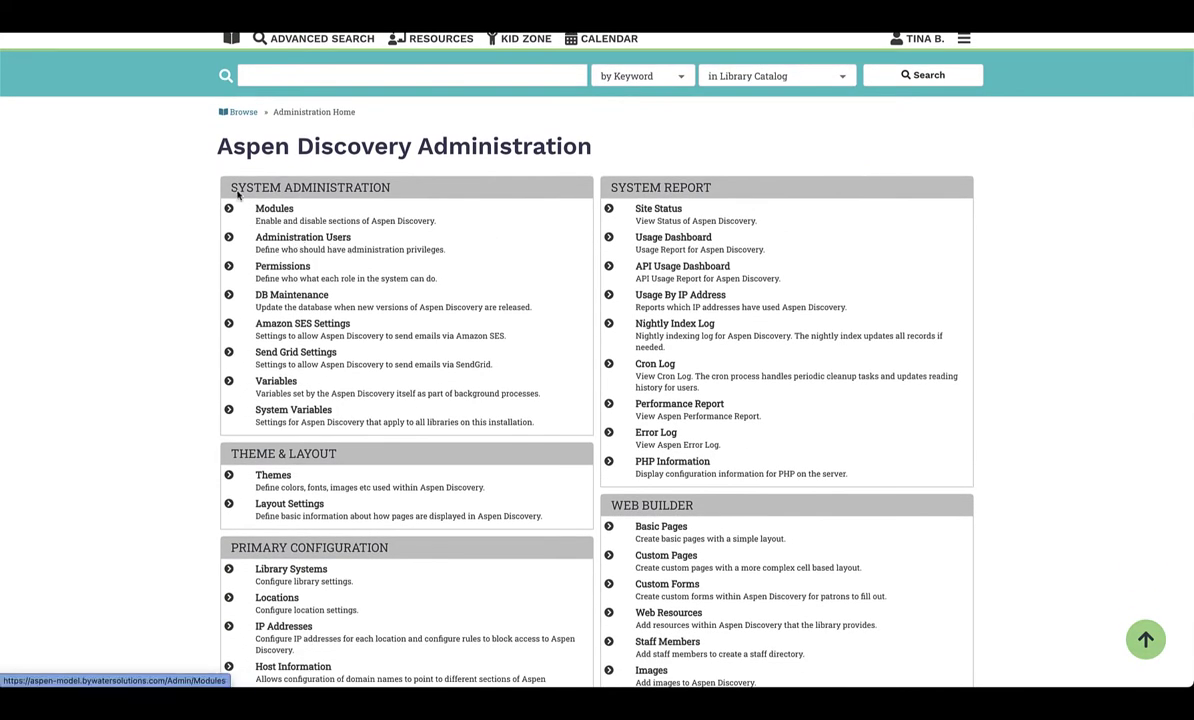
pyautogui.moveTo(322, 187); pyautogui.dragTo(392, 190)
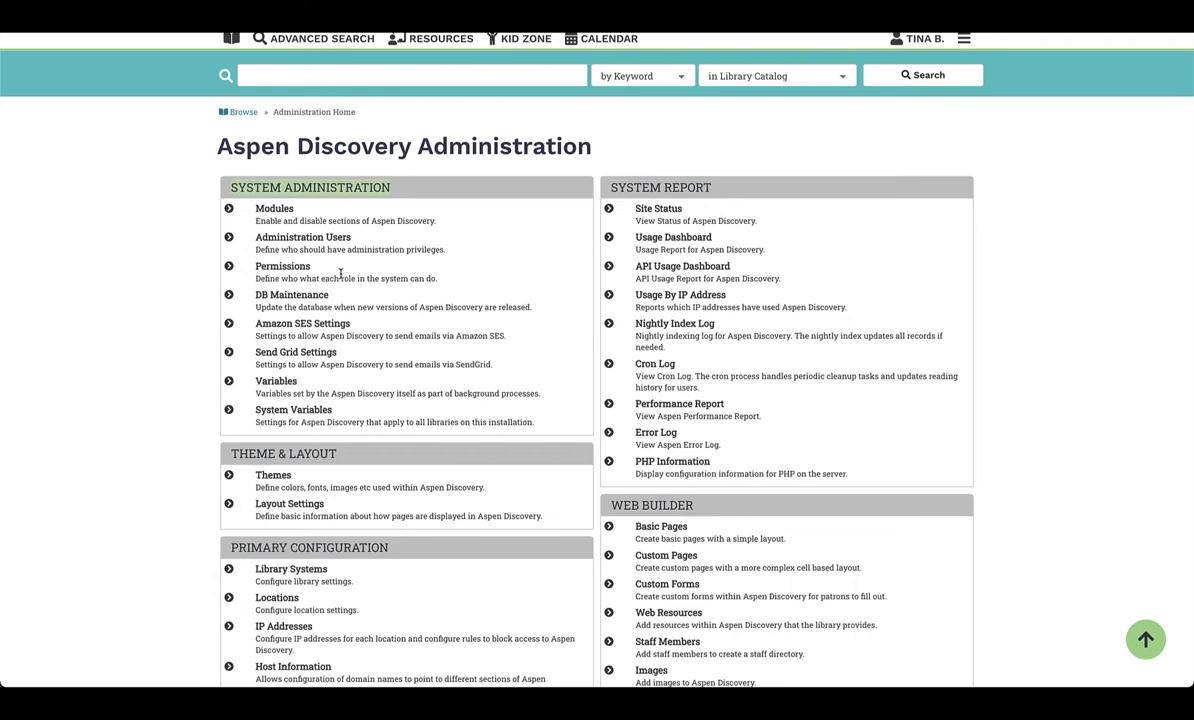
# - Open the Themes list under Theme & Layout and start editing the default theme
pyautogui.scroll(-3, 340, 273)
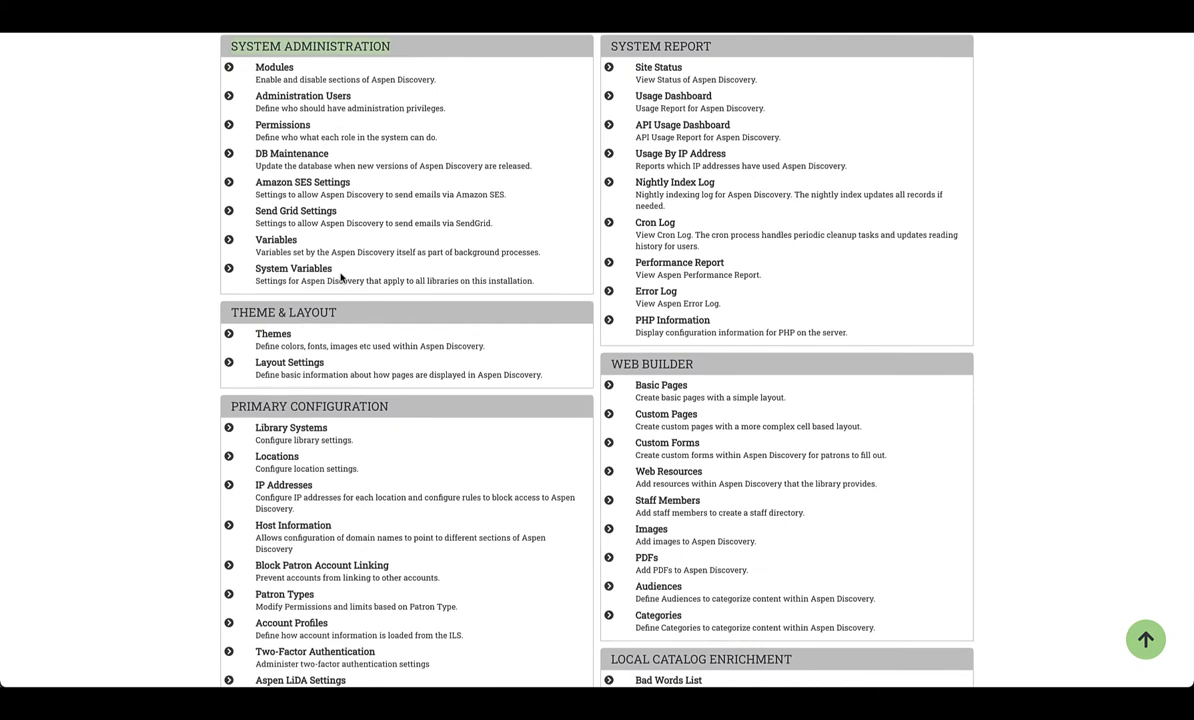
pyautogui.click(273, 335)
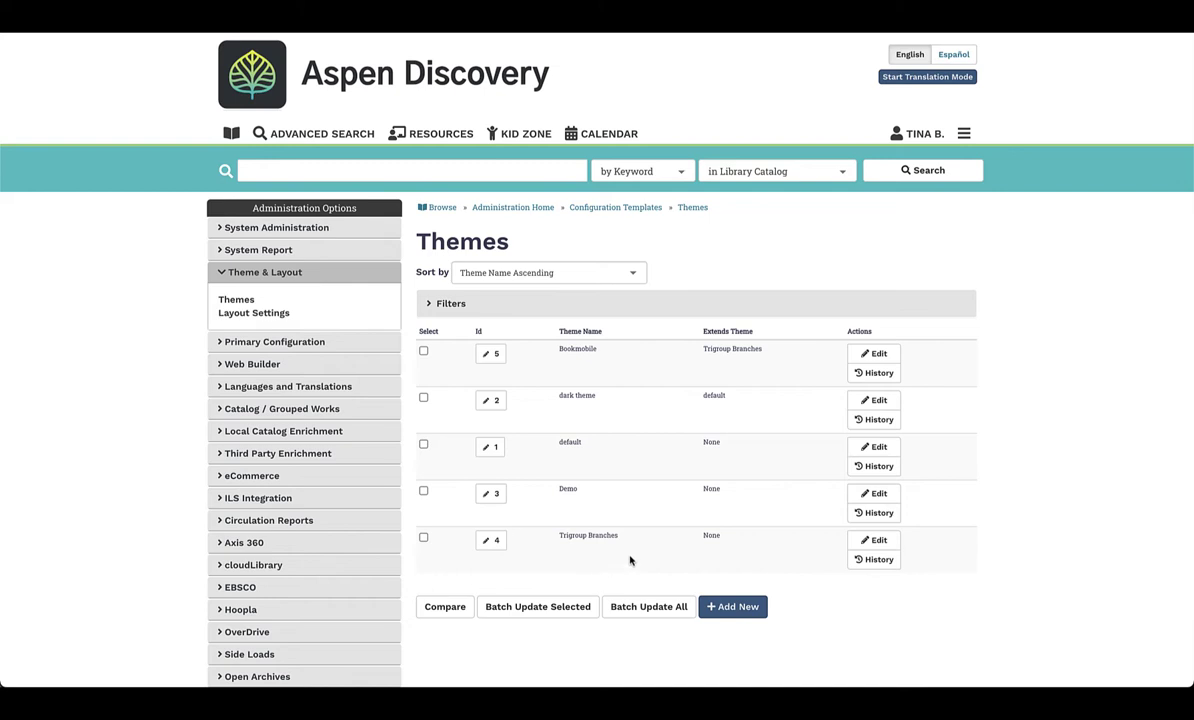
pyautogui.click(882, 450)
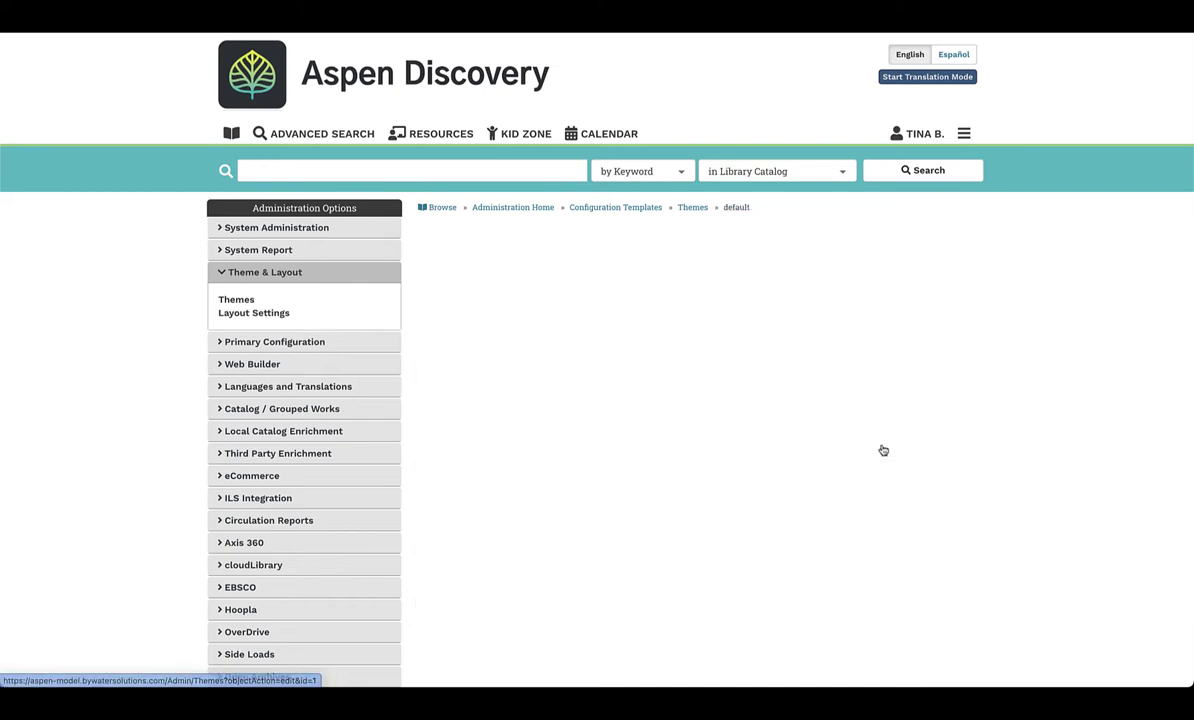
# - Review the default theme's name, header logo, favicon and Aspen LiDA logo settings
pyautogui.scroll(-2, 883, 450)
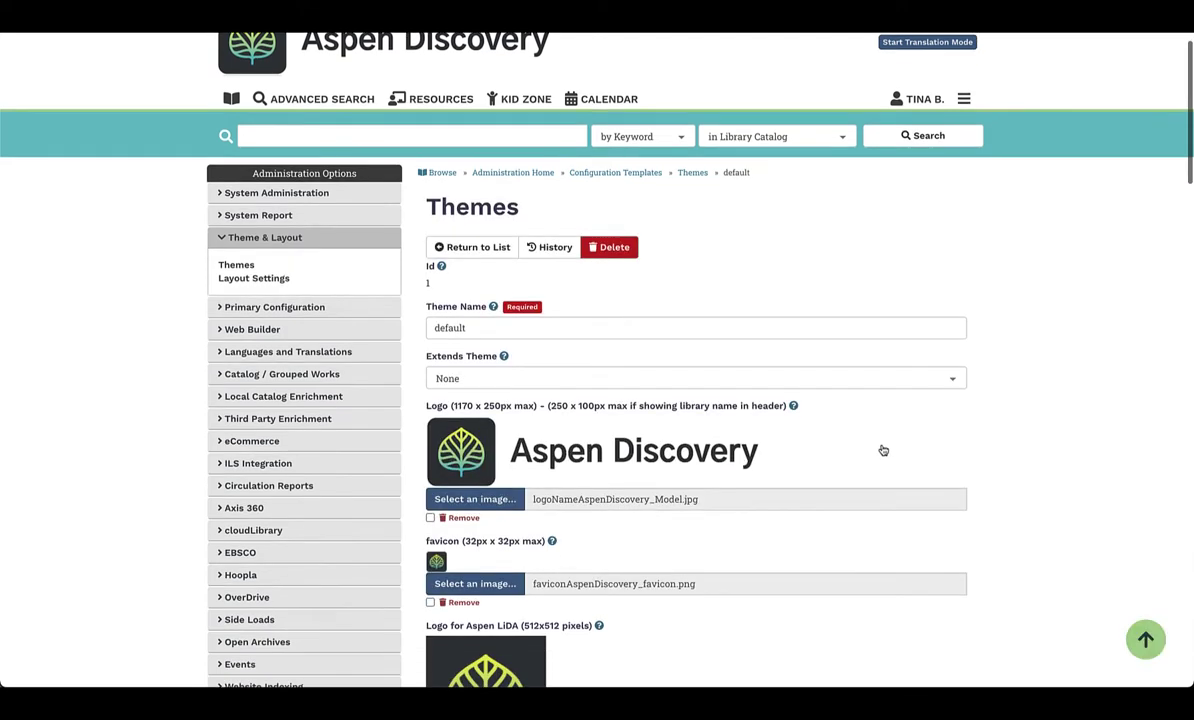
pyautogui.scroll(-1, 857, 366)
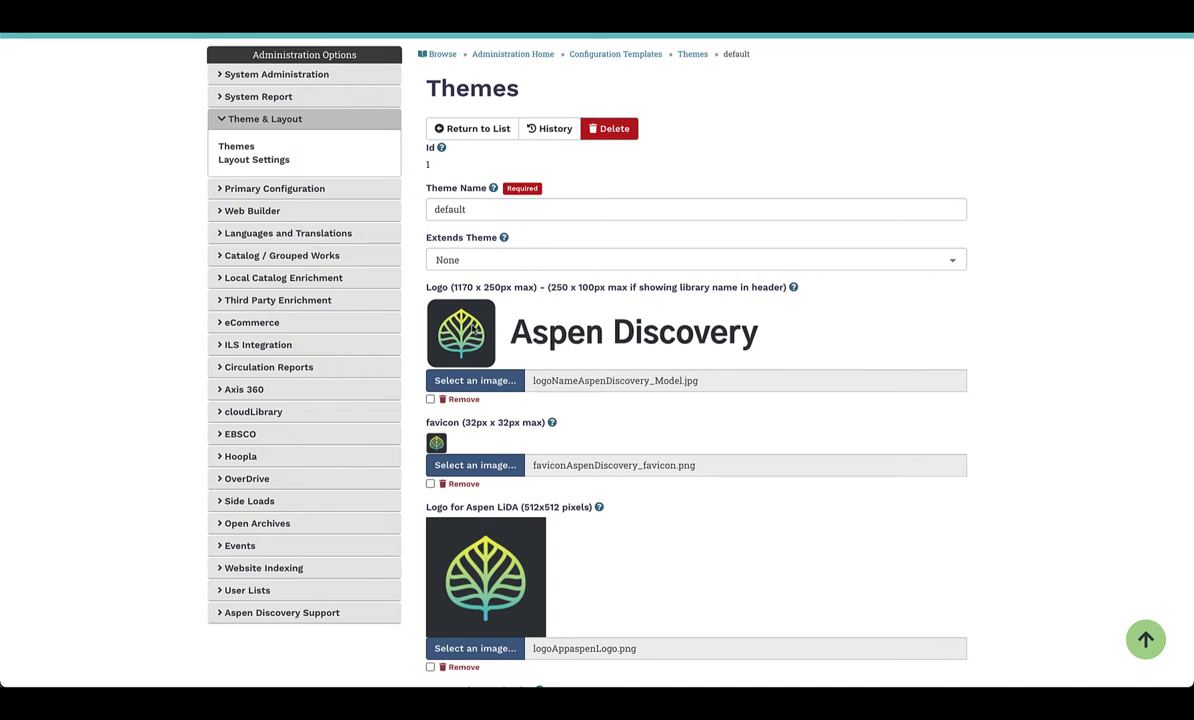
pyautogui.scroll(-2, 497, 383)
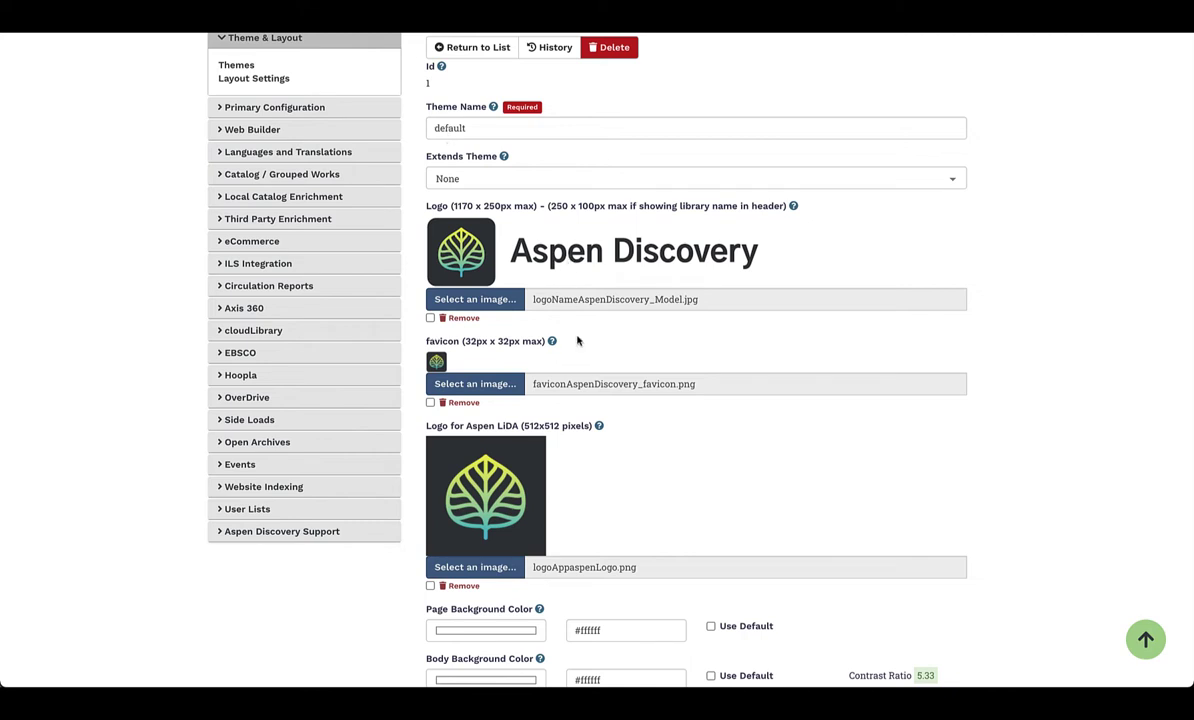
pyautogui.scroll(-4, 577, 341)
pyautogui.moveTo(466, 262); pyautogui.dragTo(525, 263)
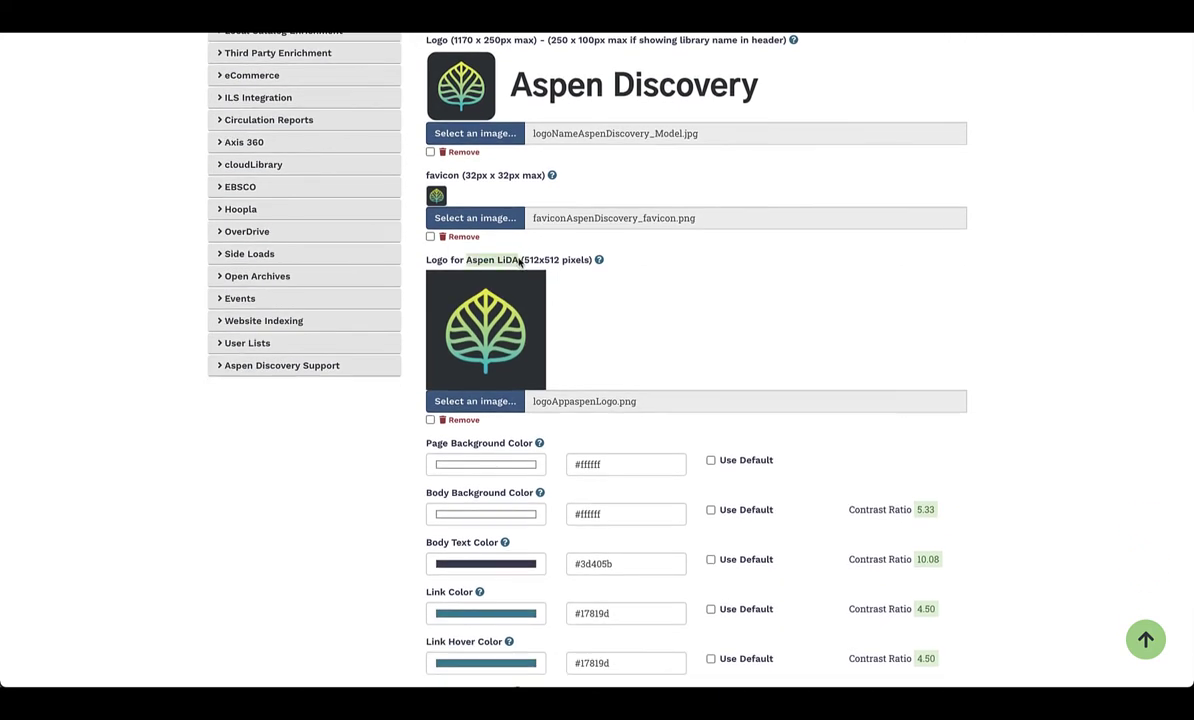
# - Inspect the page and body background color settings, including the body background color picker and its contrast ratio
pyautogui.scroll(-1, 656, 352)
pyautogui.scroll(-8, 656, 352)
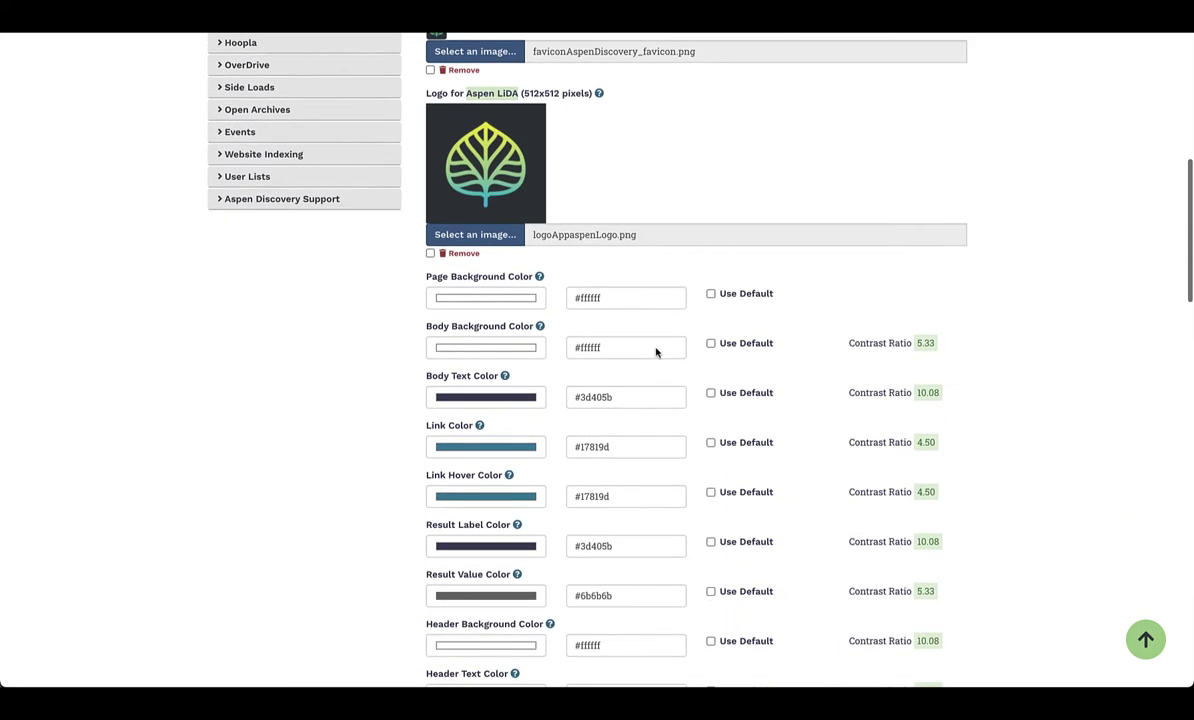
pyautogui.scroll(-1, 656, 348)
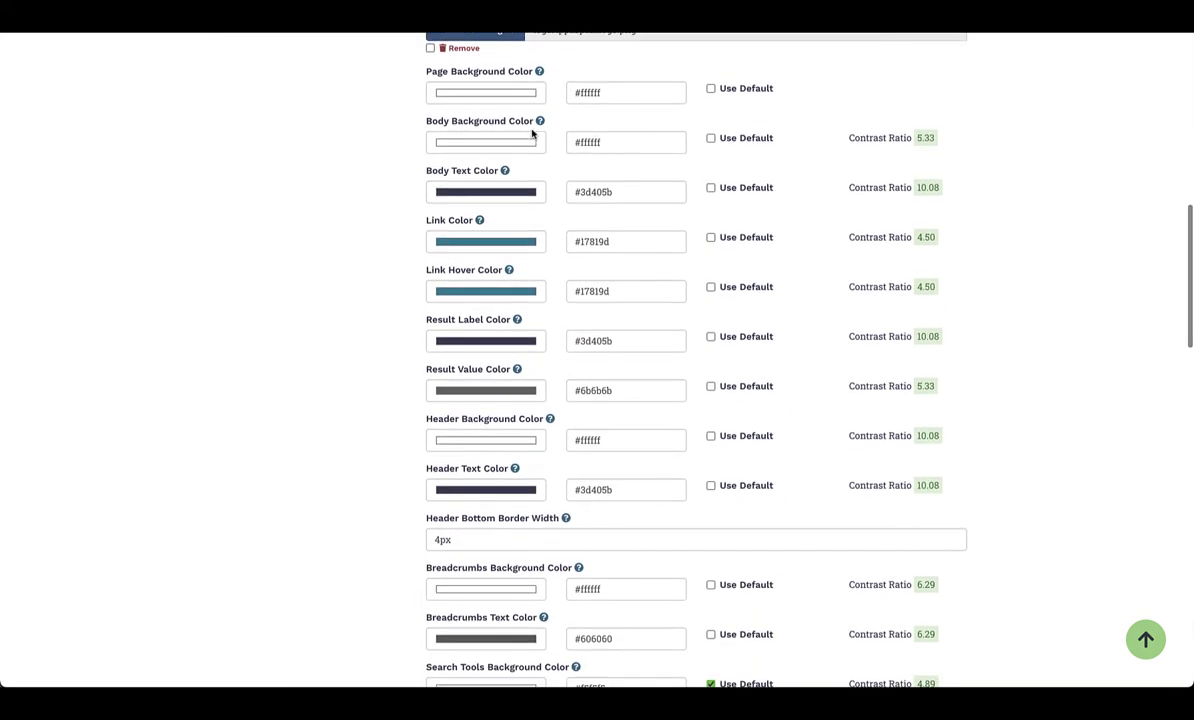
pyautogui.click(619, 93)
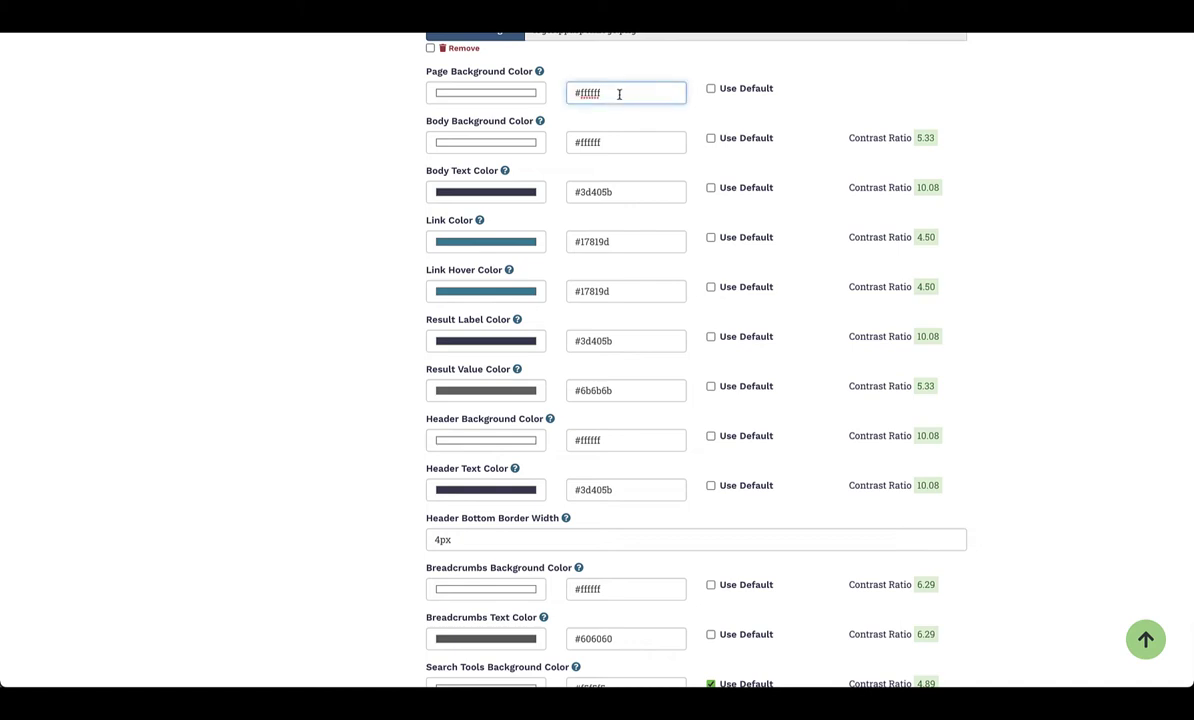
pyautogui.click(476, 141)
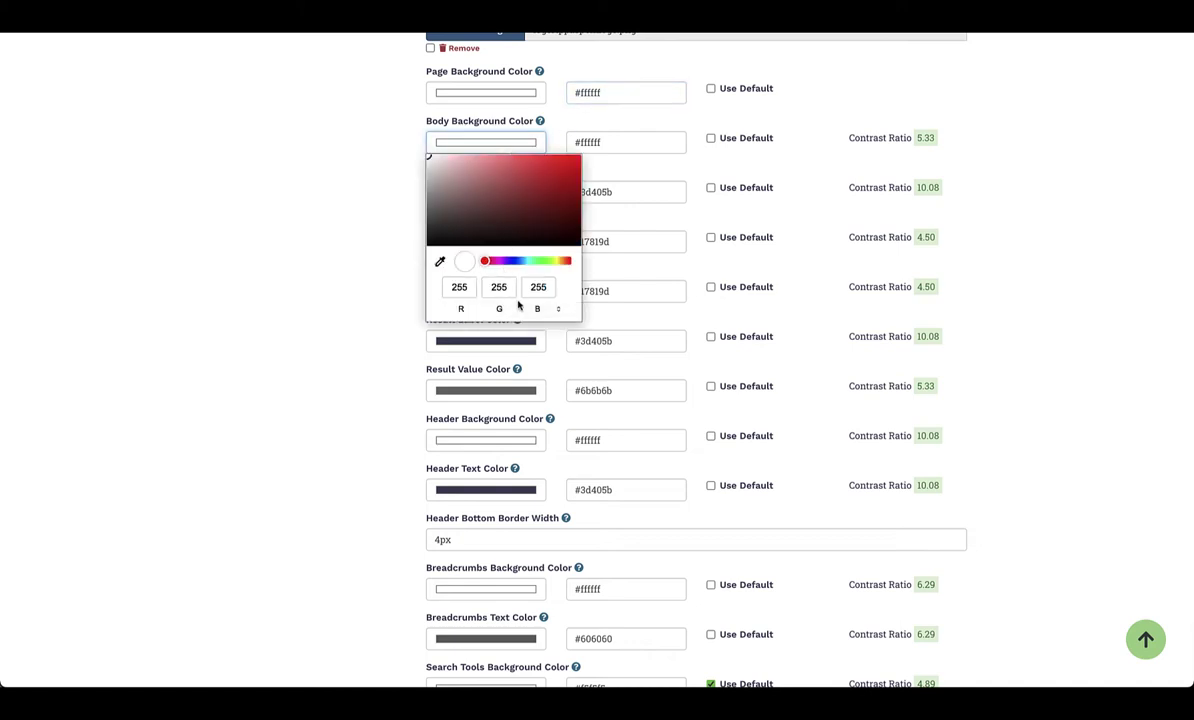
pyautogui.click(792, 173)
pyautogui.moveTo(848, 137); pyautogui.dragTo(913, 138)
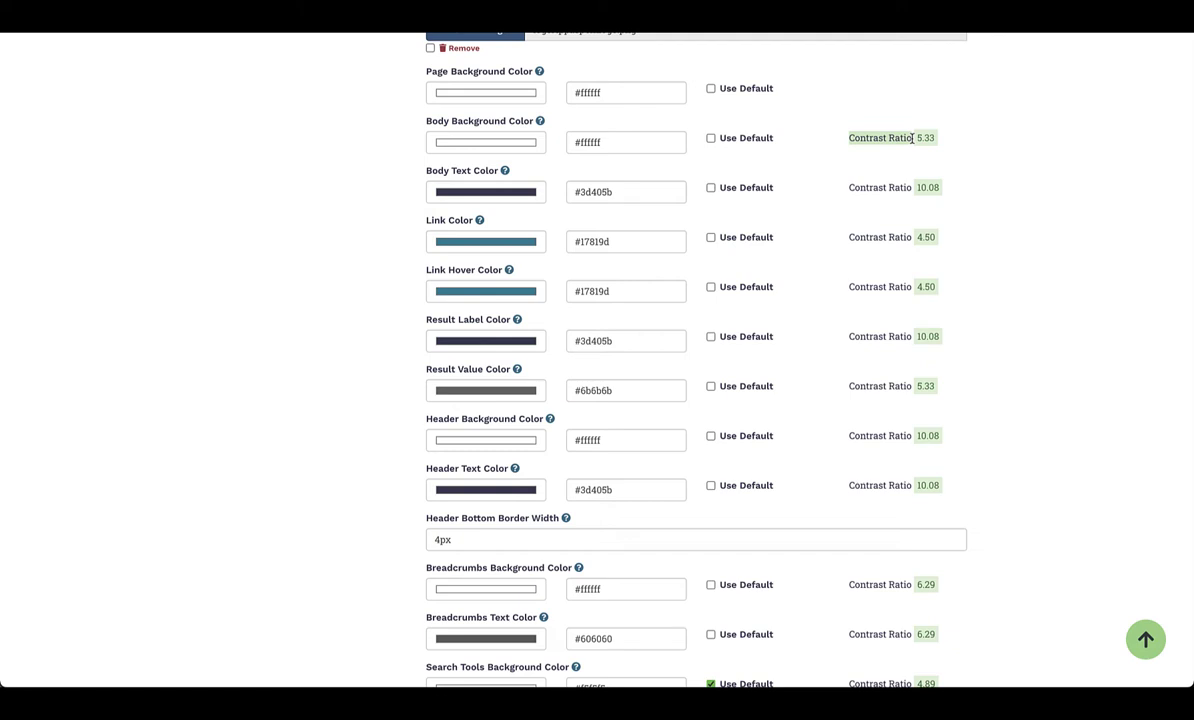
# - Review the theme's header, breadcrumbs, search tools, footer and primary color settings
pyautogui.scroll(-1, 912, 138)
pyautogui.scroll(-1, 912, 138)
pyautogui.scroll(-1, 912, 138)
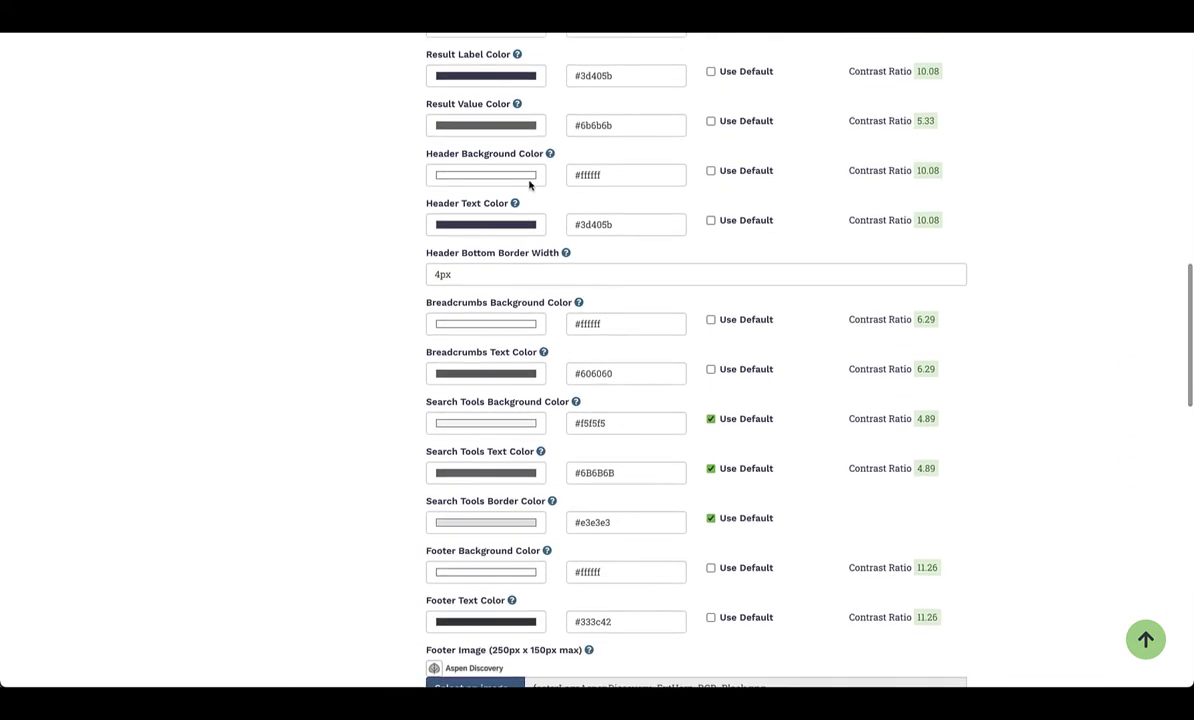
pyautogui.moveTo(426, 304); pyautogui.dragTo(578, 305)
pyautogui.moveTo(579, 305)
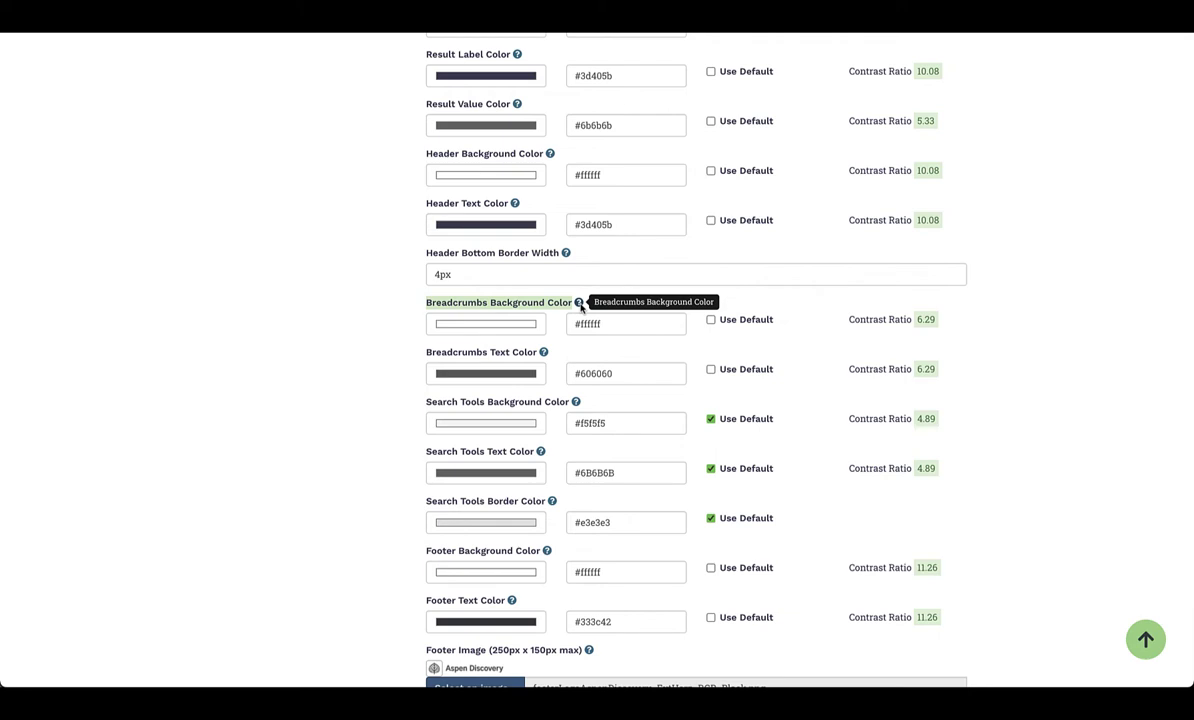
pyautogui.scroll(-5, 581, 307)
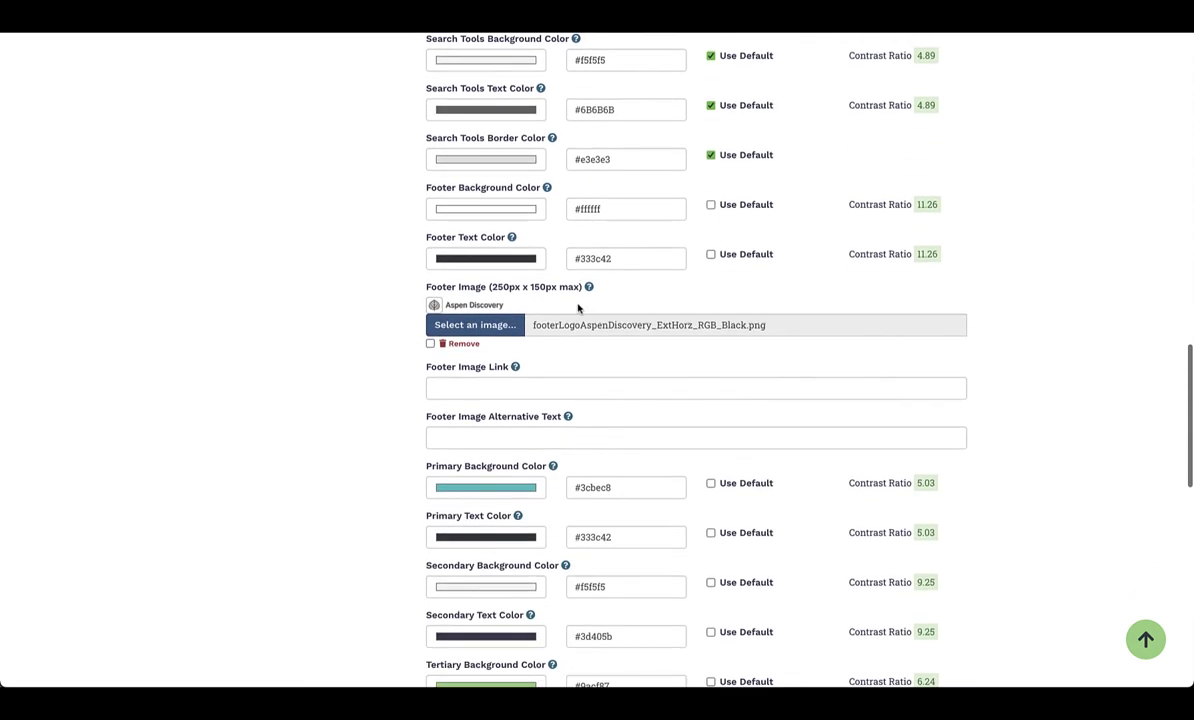
pyautogui.scroll(-2, 568, 350)
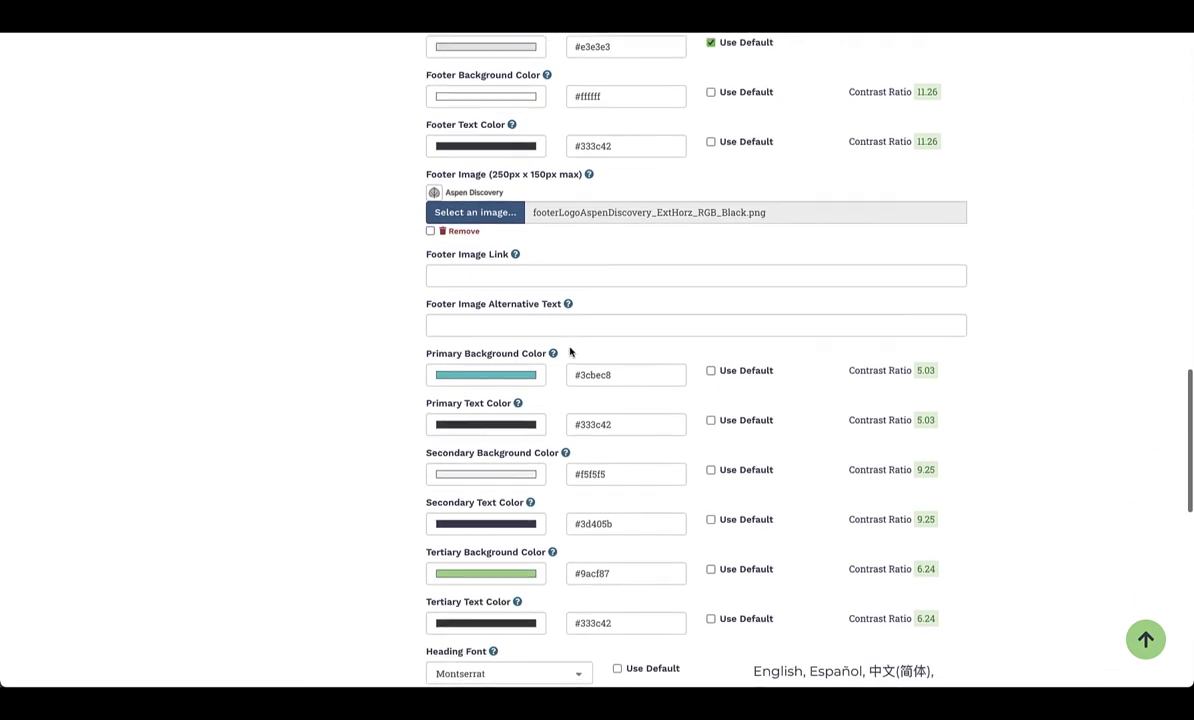
# - Examine the heading and body font settings, including the custom heading font
pyautogui.scroll(-4, 570, 351)
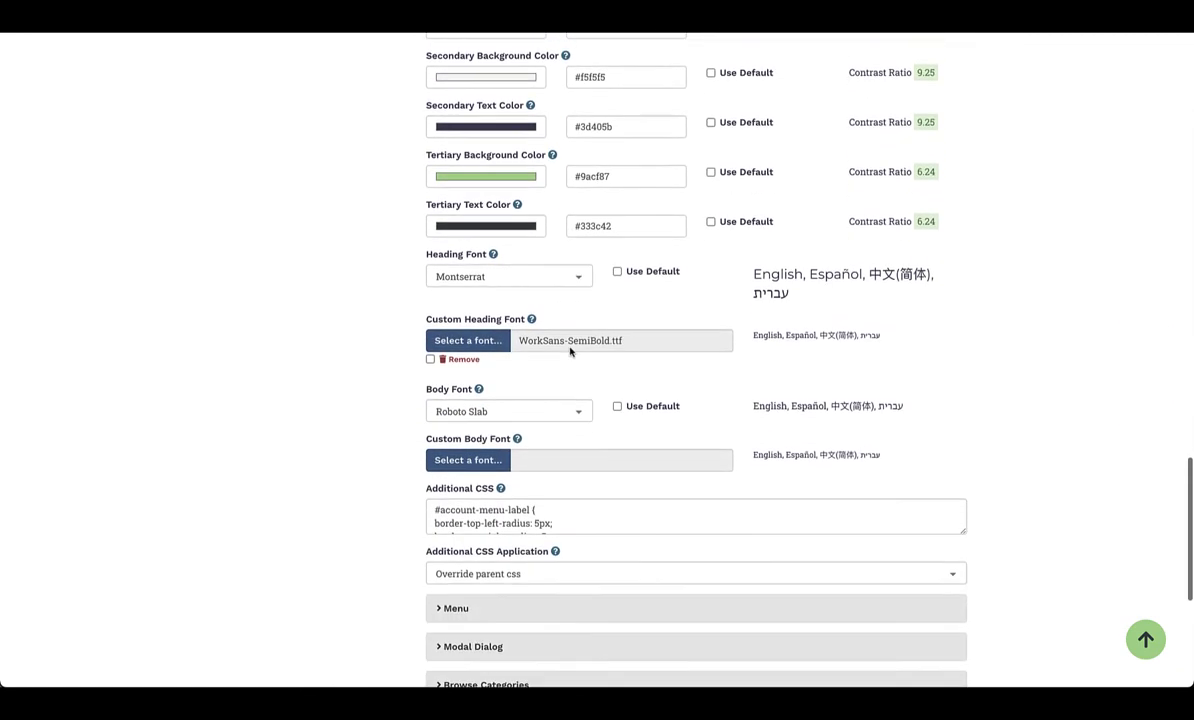
pyautogui.moveTo(426, 312); pyautogui.dragTo(519, 312)
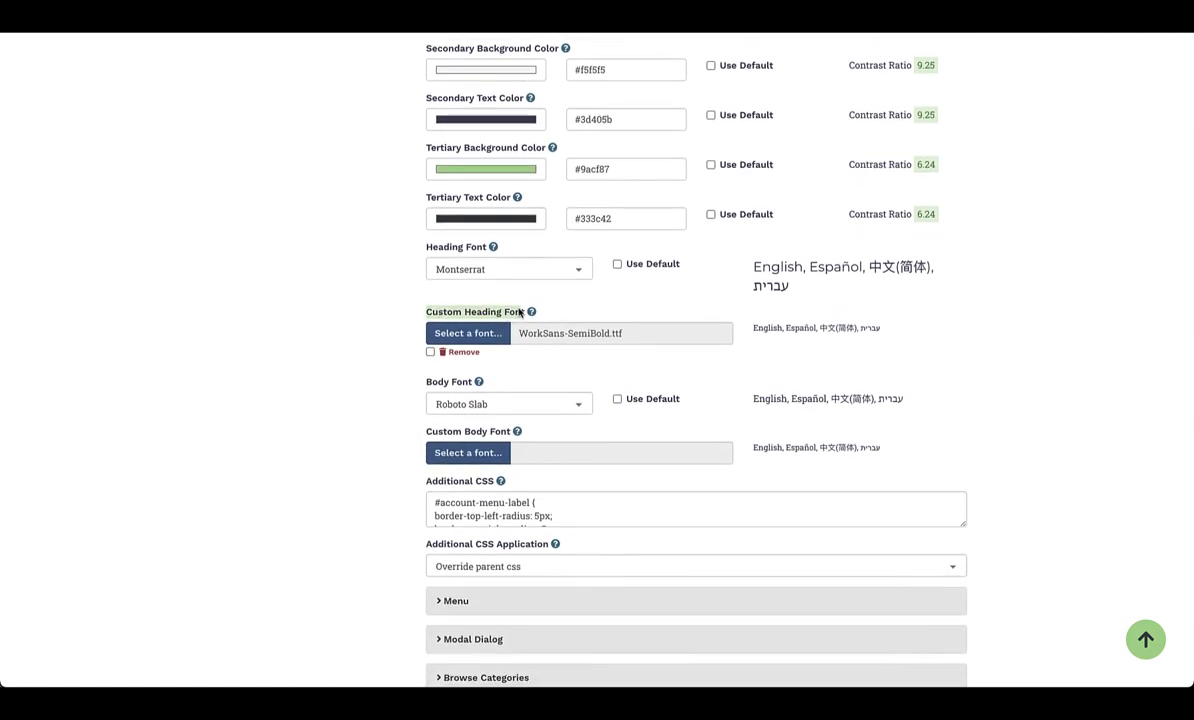
pyautogui.scroll(-1, 520, 312)
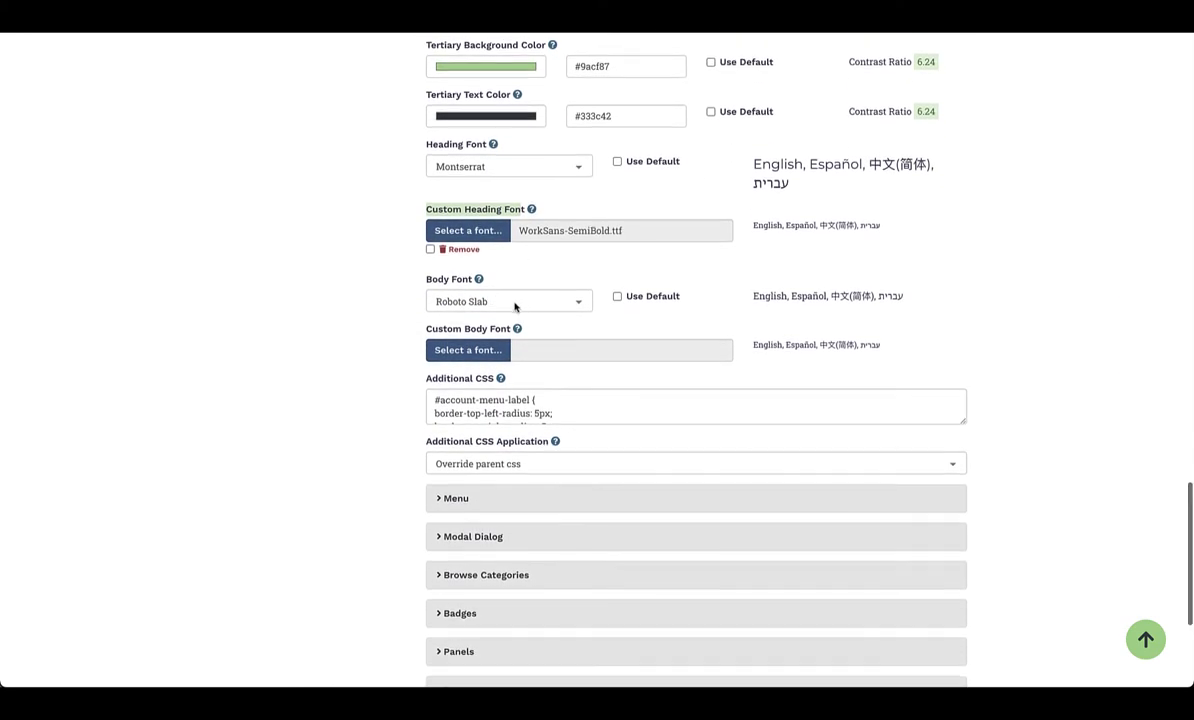
pyautogui.scroll(-1, 515, 307)
# - Enlarge the Additional CSS box and look through the theme's custom CSS
pyautogui.scroll(-1, 469, 311)
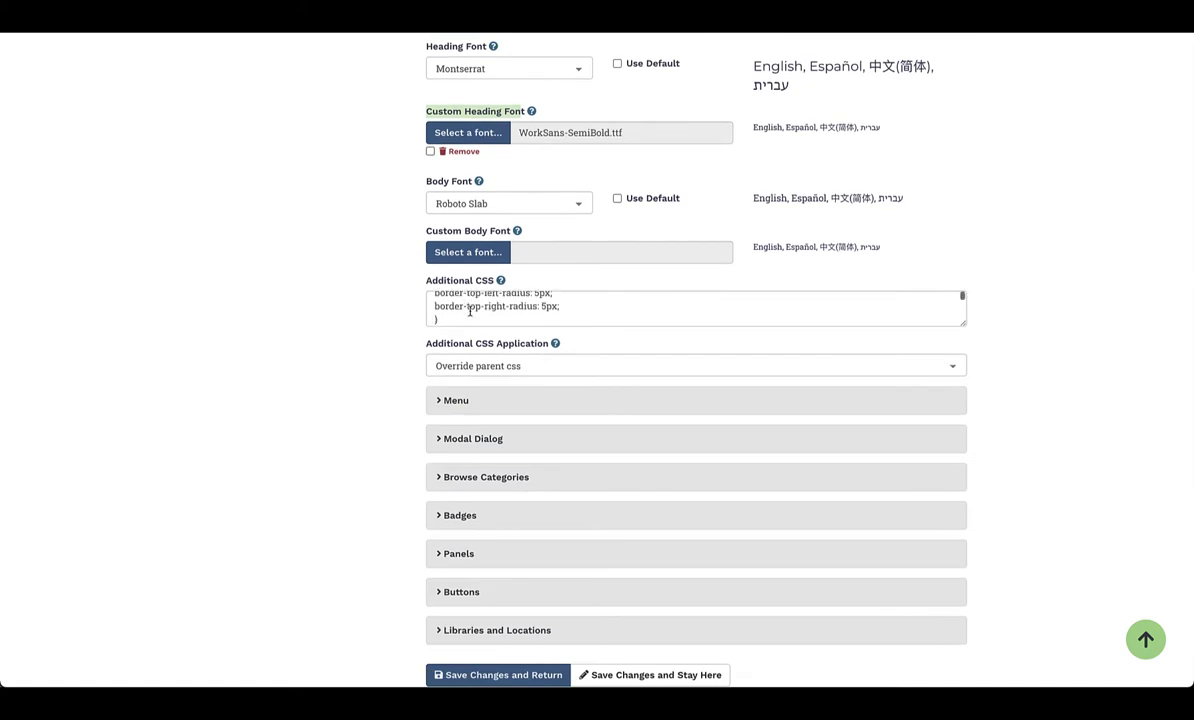
pyautogui.scroll(2, 469, 311)
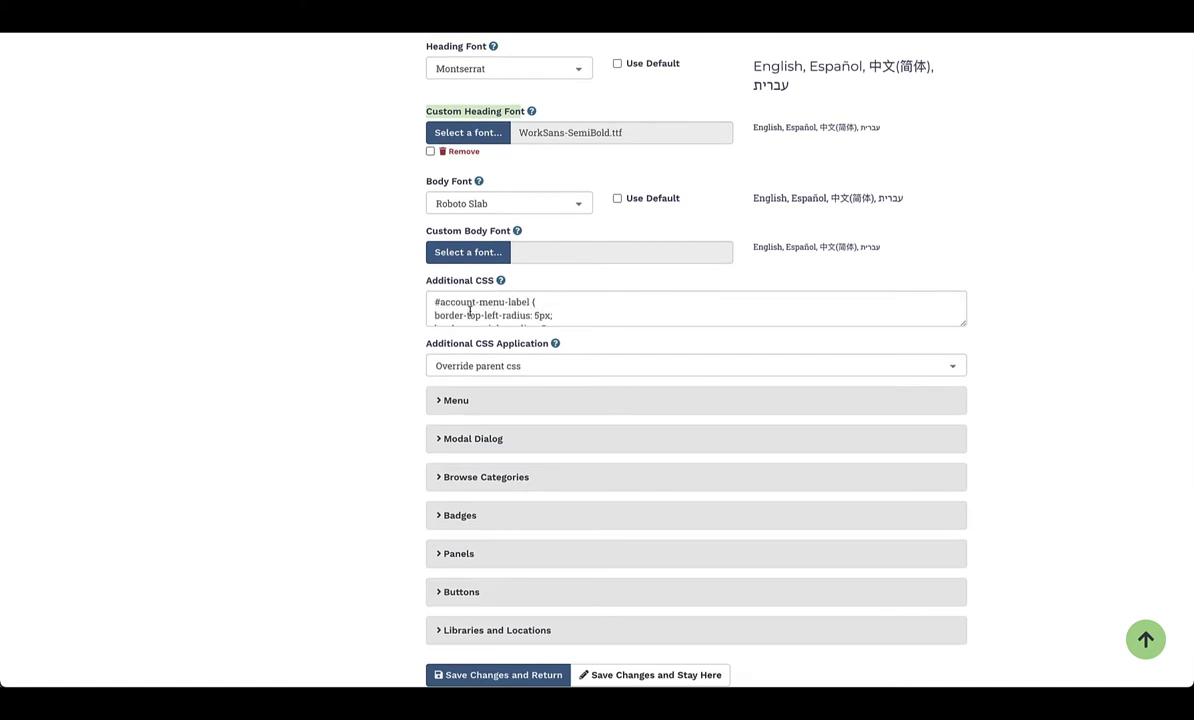
pyautogui.moveTo(963, 321); pyautogui.dragTo(1005, 483)
pyautogui.scroll(-3, 874, 397)
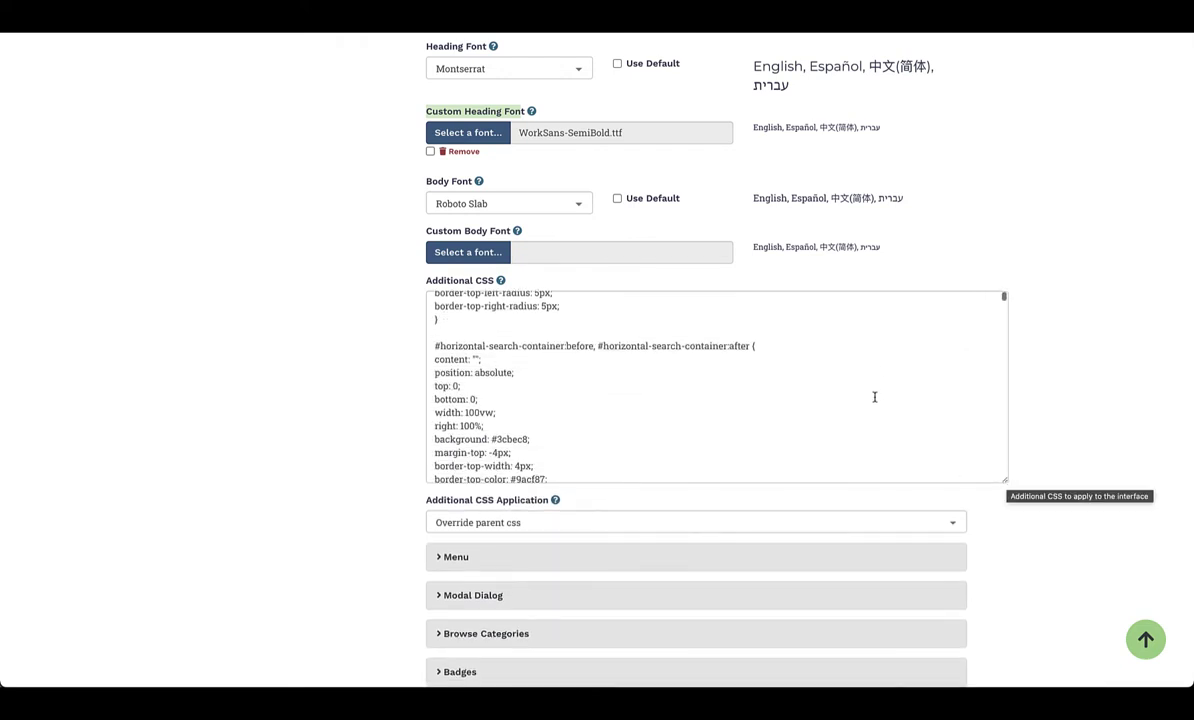
# - Expand the Menu section of the theme and review its menubar and dropdown color settings
pyautogui.scroll(-3, 330, 522)
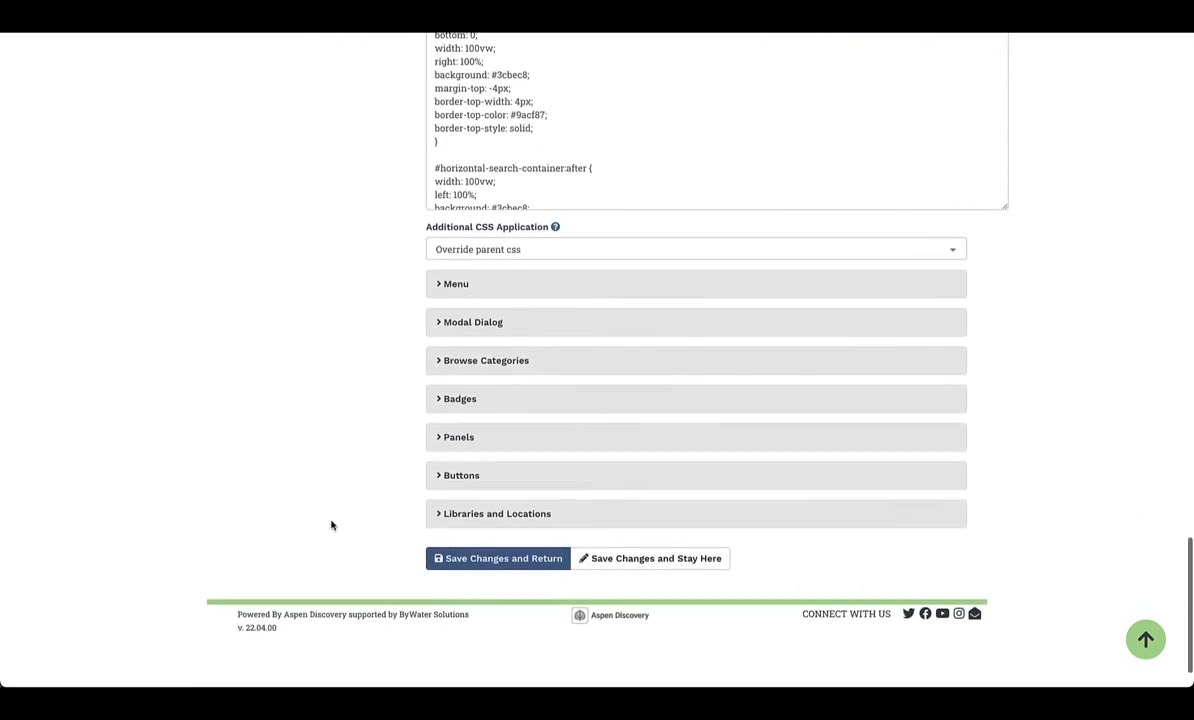
pyautogui.click(455, 276)
pyautogui.scroll(-2, 455, 278)
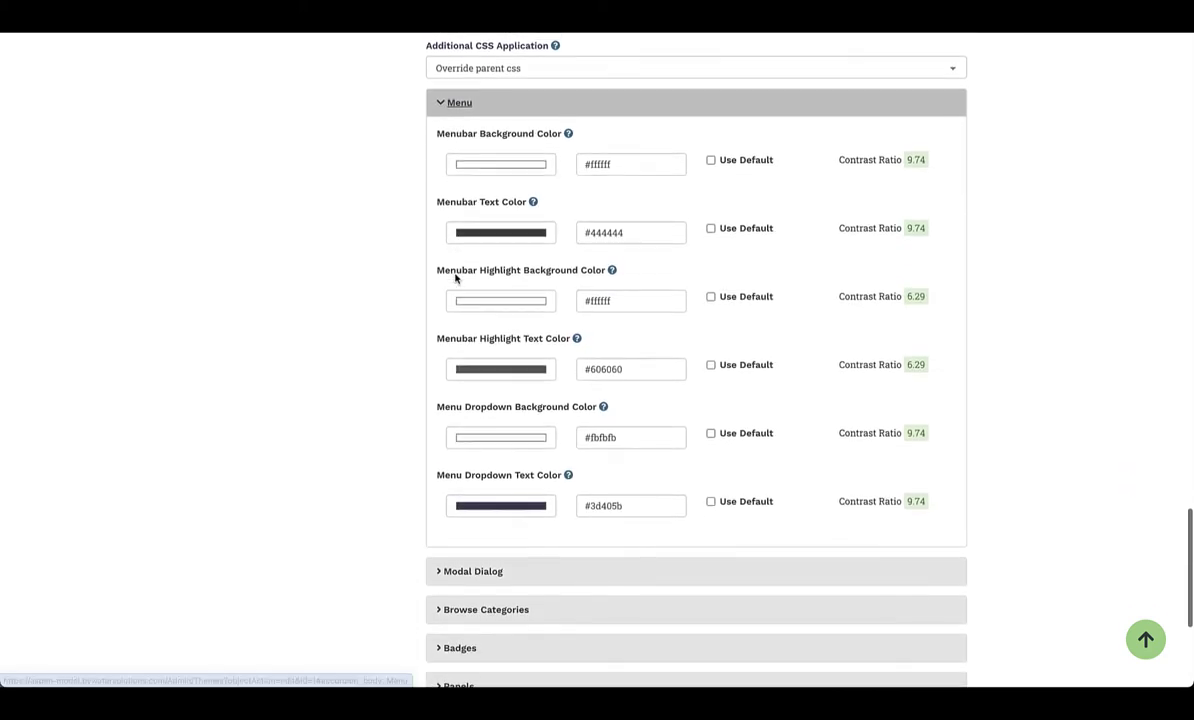
# - Expand the Browse Categories section and review the selected and deselected category color settings
pyautogui.scroll(-3, 455, 278)
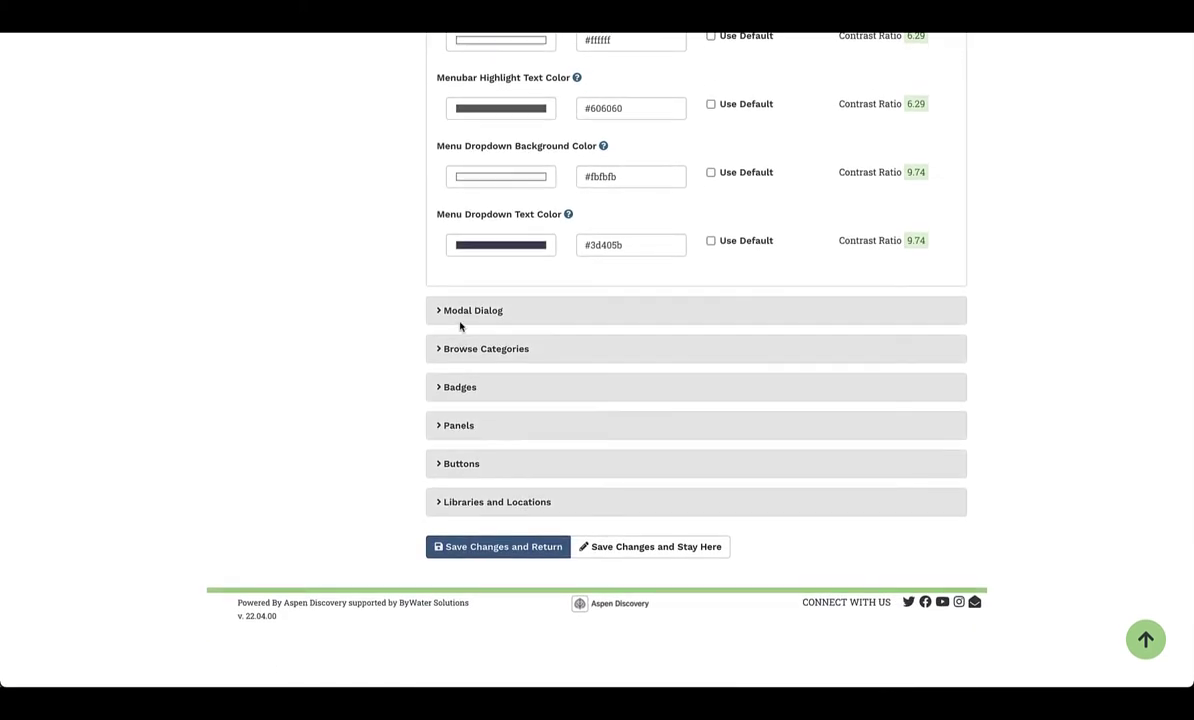
pyautogui.click(469, 349)
pyautogui.scroll(-2, 470, 351)
pyautogui.scroll(-3, 469, 350)
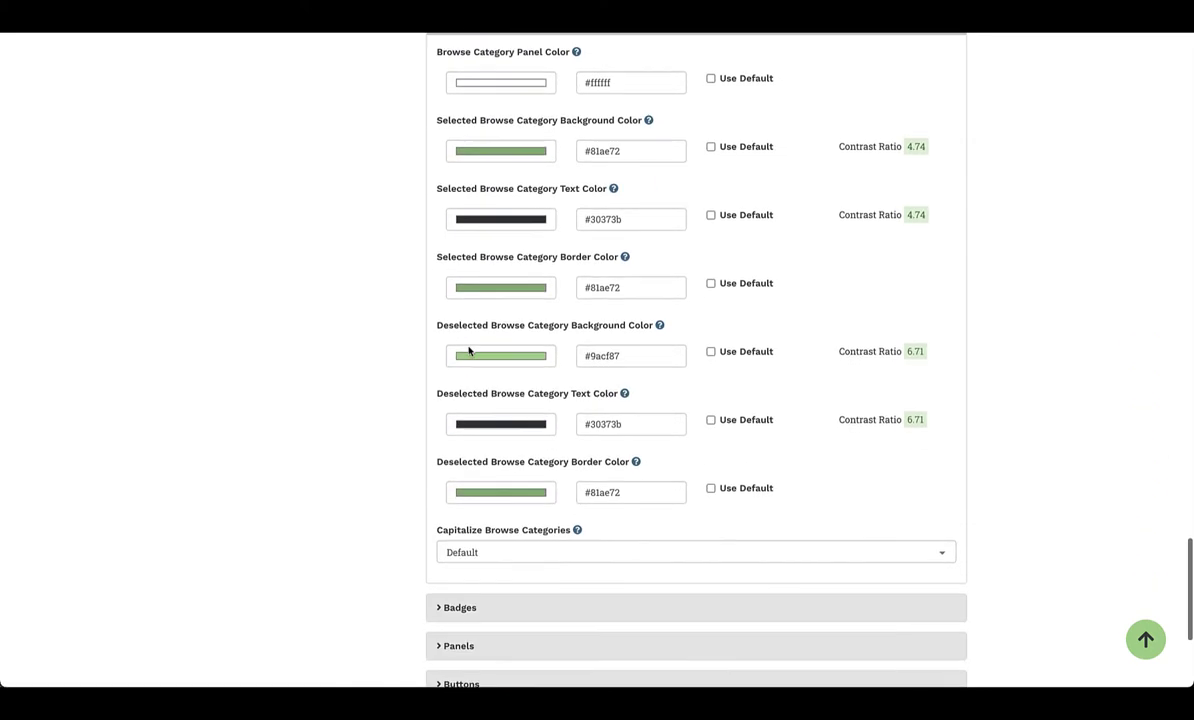
# - Check the Libraries and Locations the default theme applies to, then save the theme and return to the Themes list
pyautogui.scroll(-3, 469, 350)
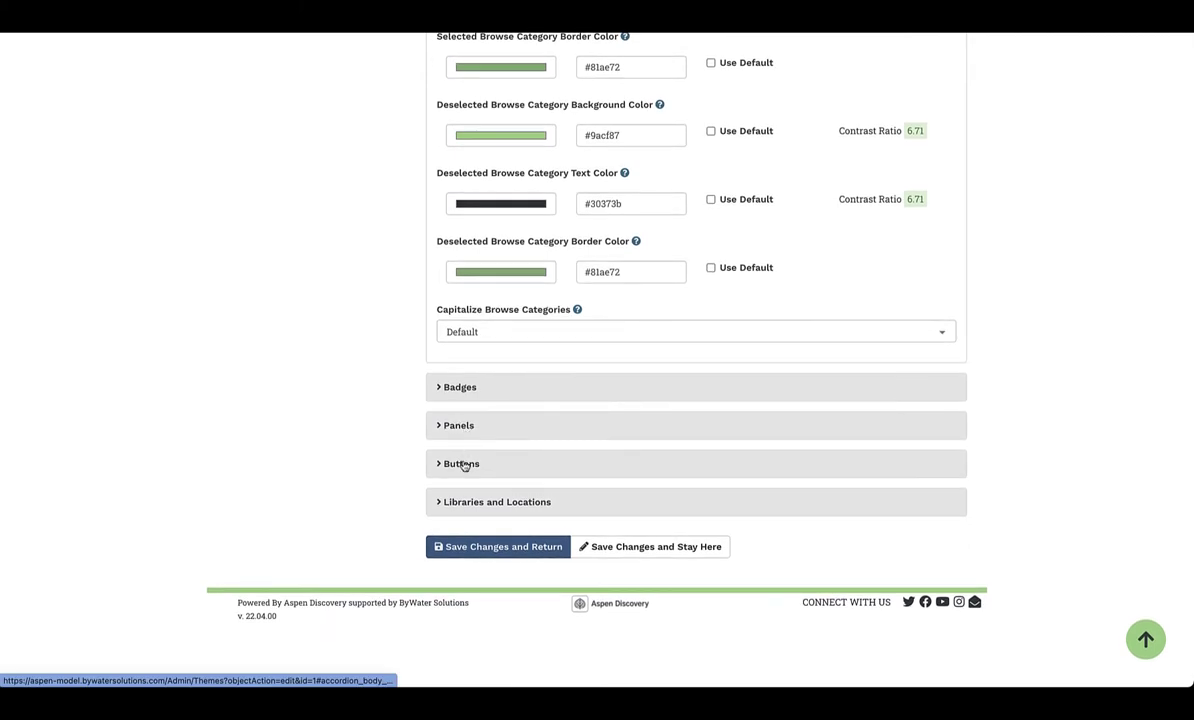
pyautogui.click(464, 501)
pyautogui.scroll(-3, 464, 501)
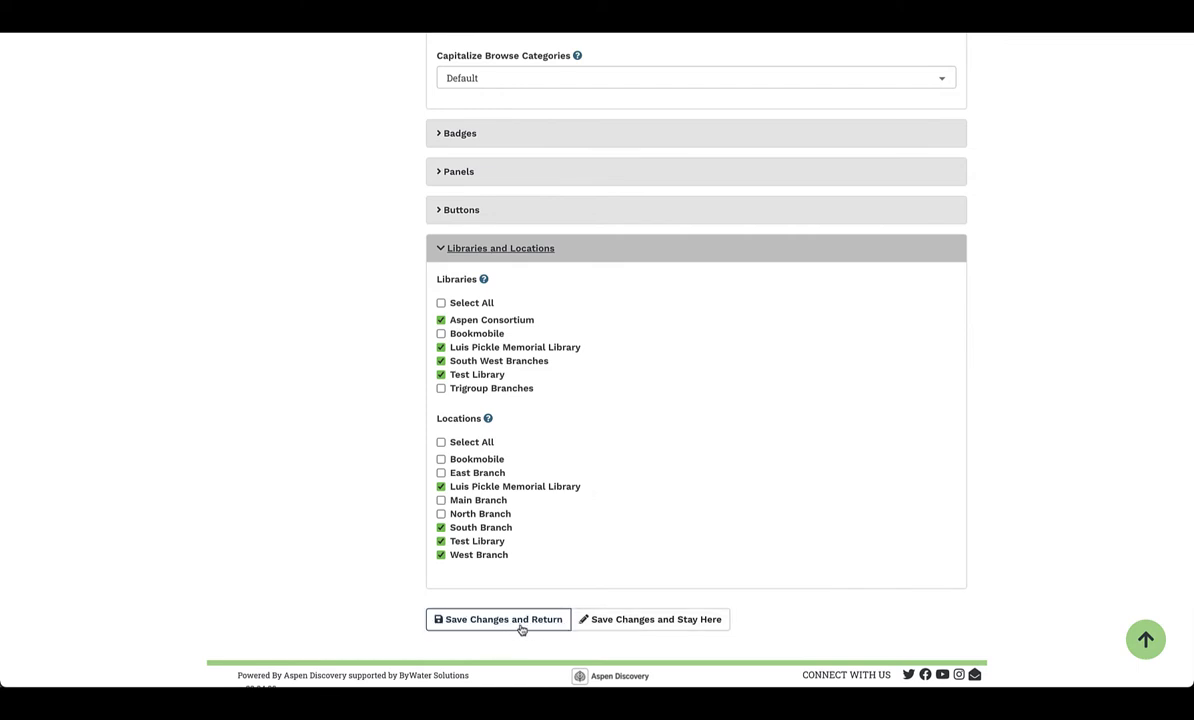
pyautogui.moveTo(521, 629)
pyautogui.mouseDown()
pyautogui.moveTo(648, 632)
pyautogui.moveTo(525, 624)
pyautogui.mouseUp()
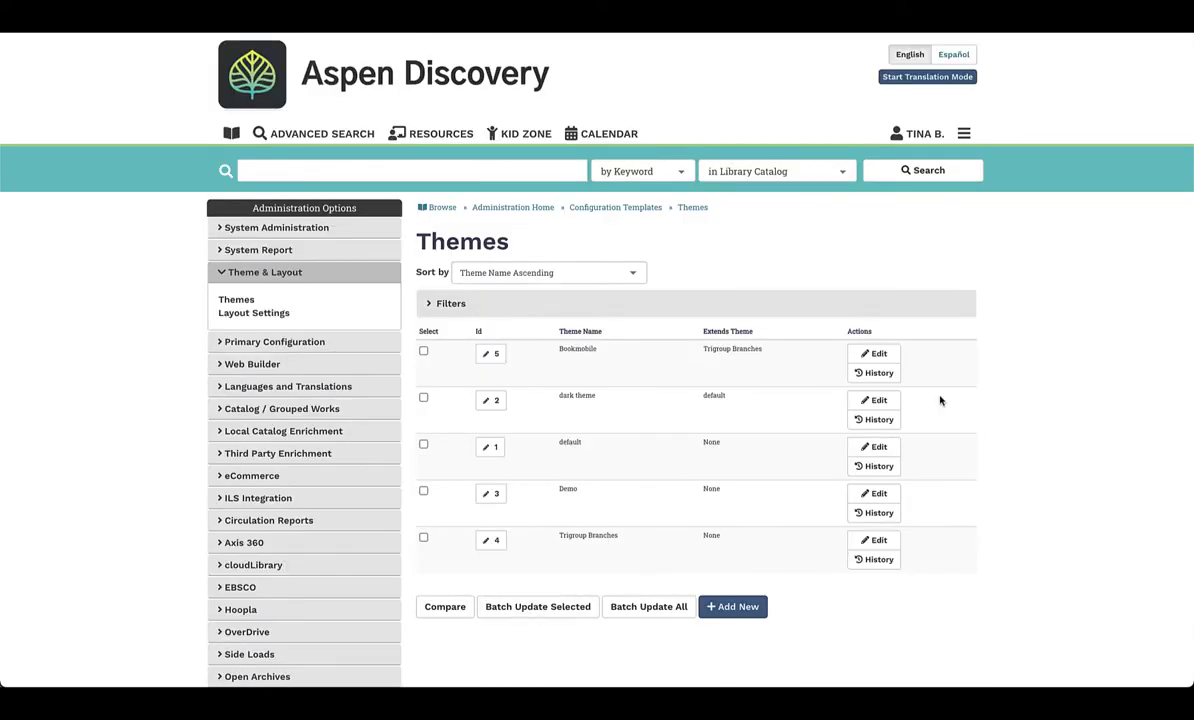
# - Return to Administration Home, look through the configuration sections, and open the OverDrive Settings
pyautogui.click(502, 208)
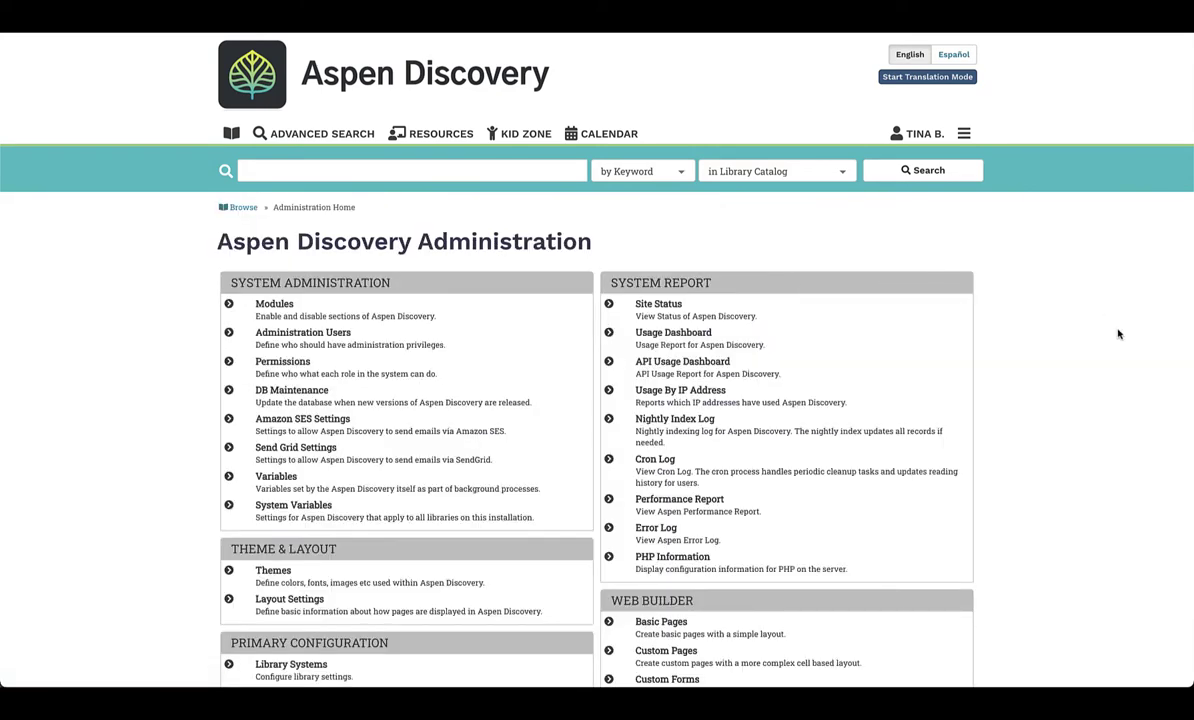
pyautogui.scroll(-5, 1118, 334)
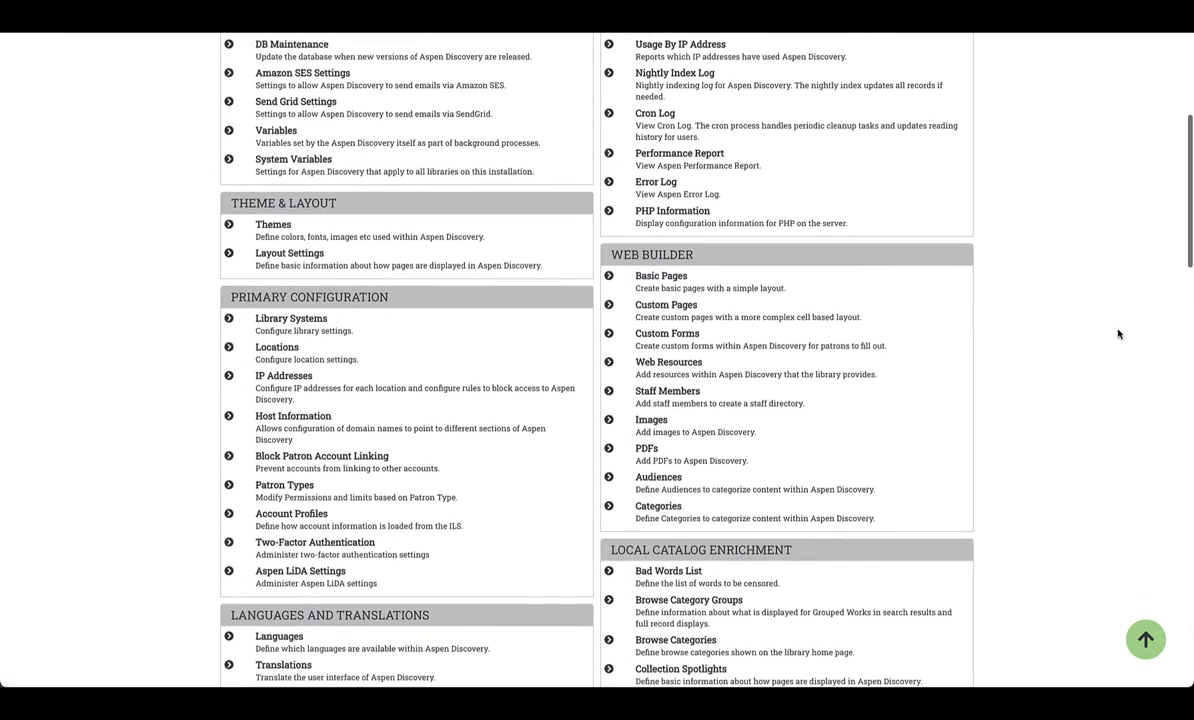
pyautogui.scroll(-2, 1118, 334)
pyautogui.scroll(-15, 1118, 334)
pyautogui.scroll(-1, 1118, 334)
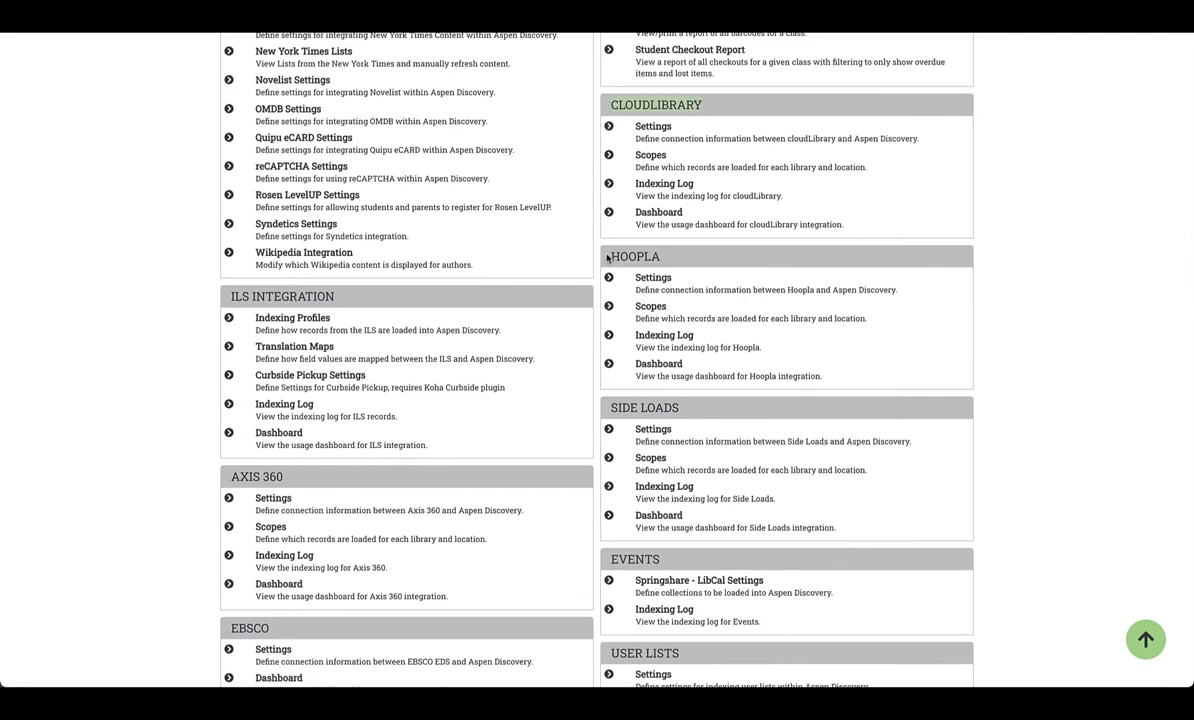
pyautogui.scroll(-2, 418, 483)
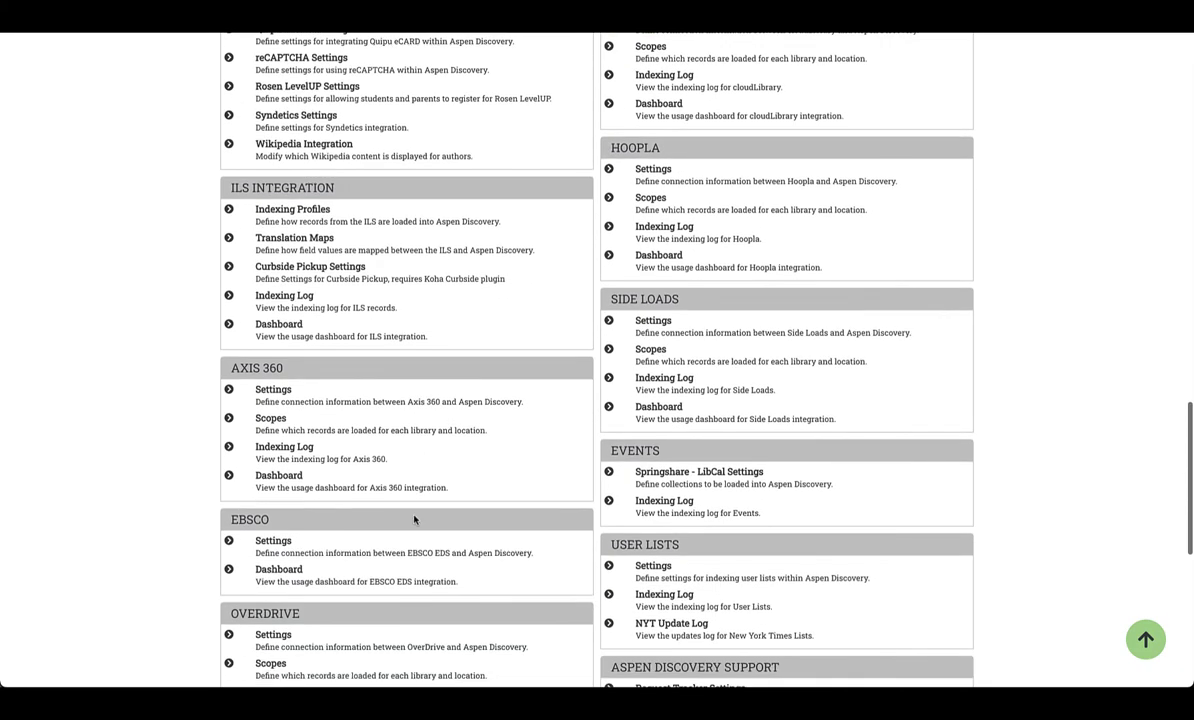
pyautogui.scroll(-3, 414, 514)
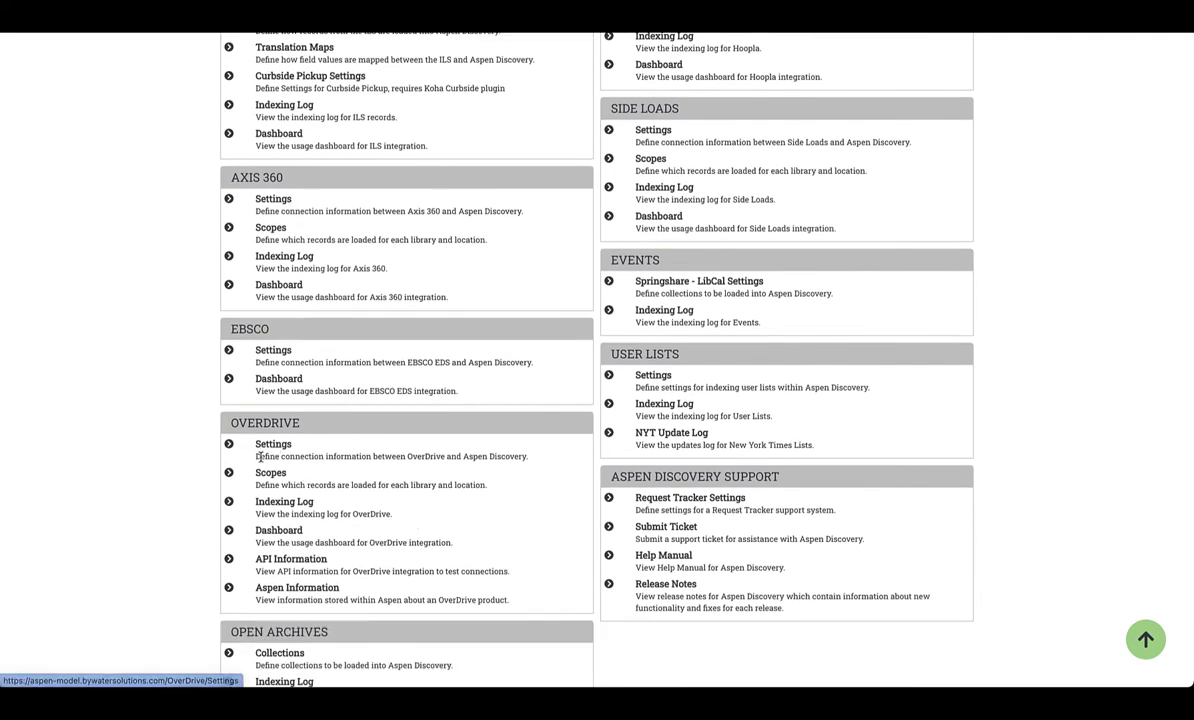
pyautogui.moveTo(256, 456); pyautogui.dragTo(401, 459)
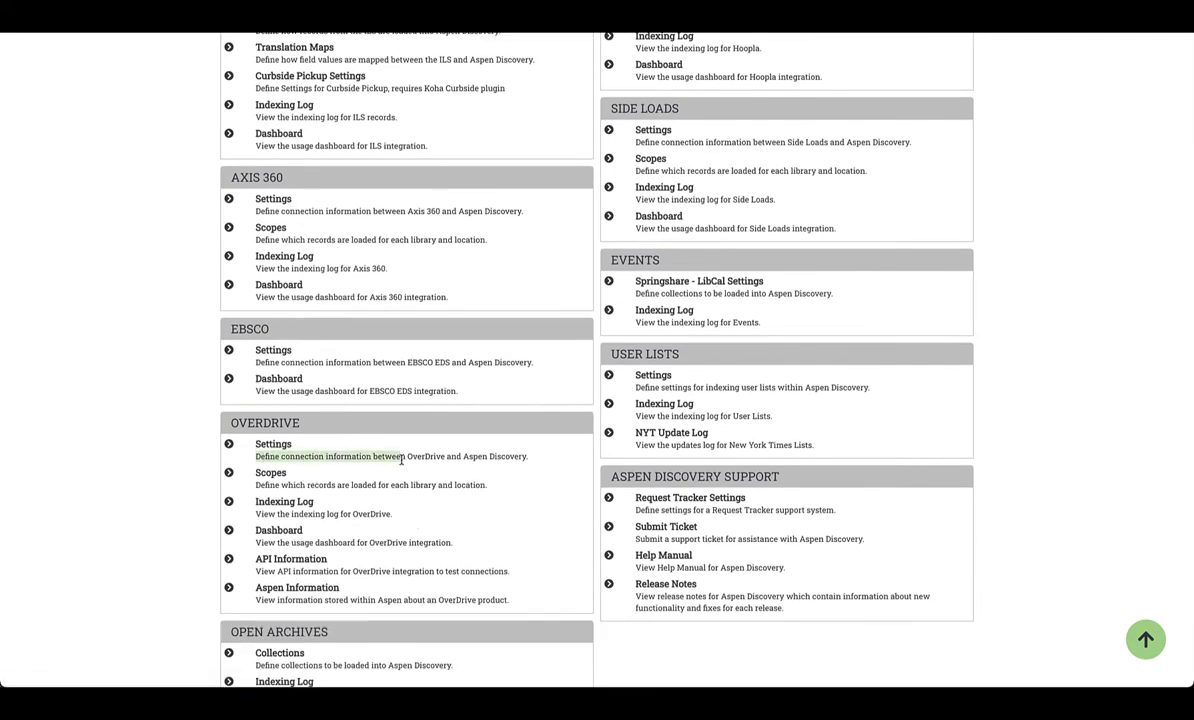
pyautogui.click(302, 422)
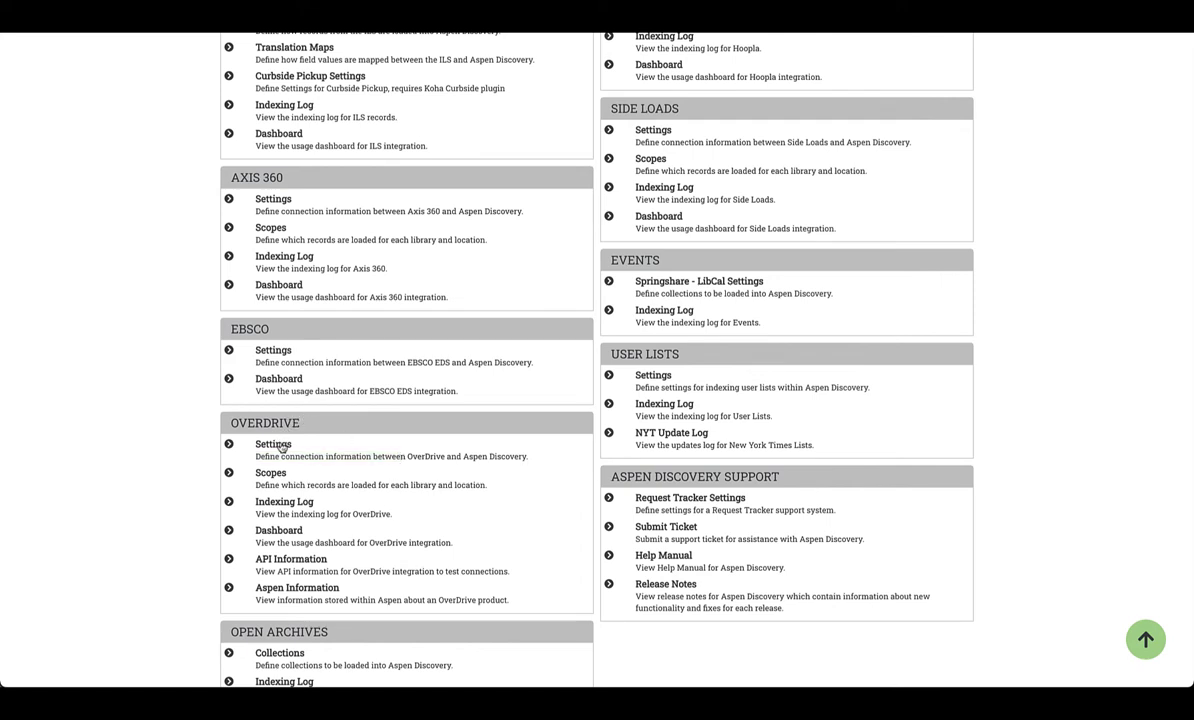
pyautogui.click(273, 445)
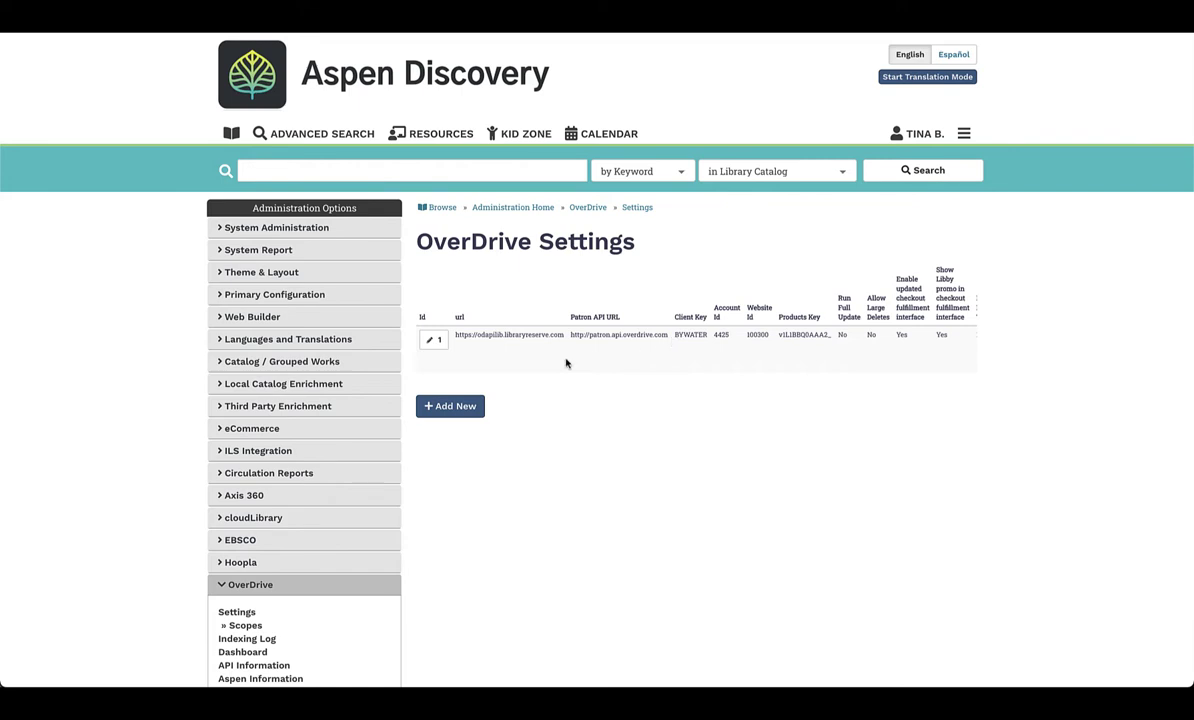
# - Open the existing OverDrive settings entry for editing and review its API connection, update and scope fields
pyautogui.hscroll(5, 772, 348)
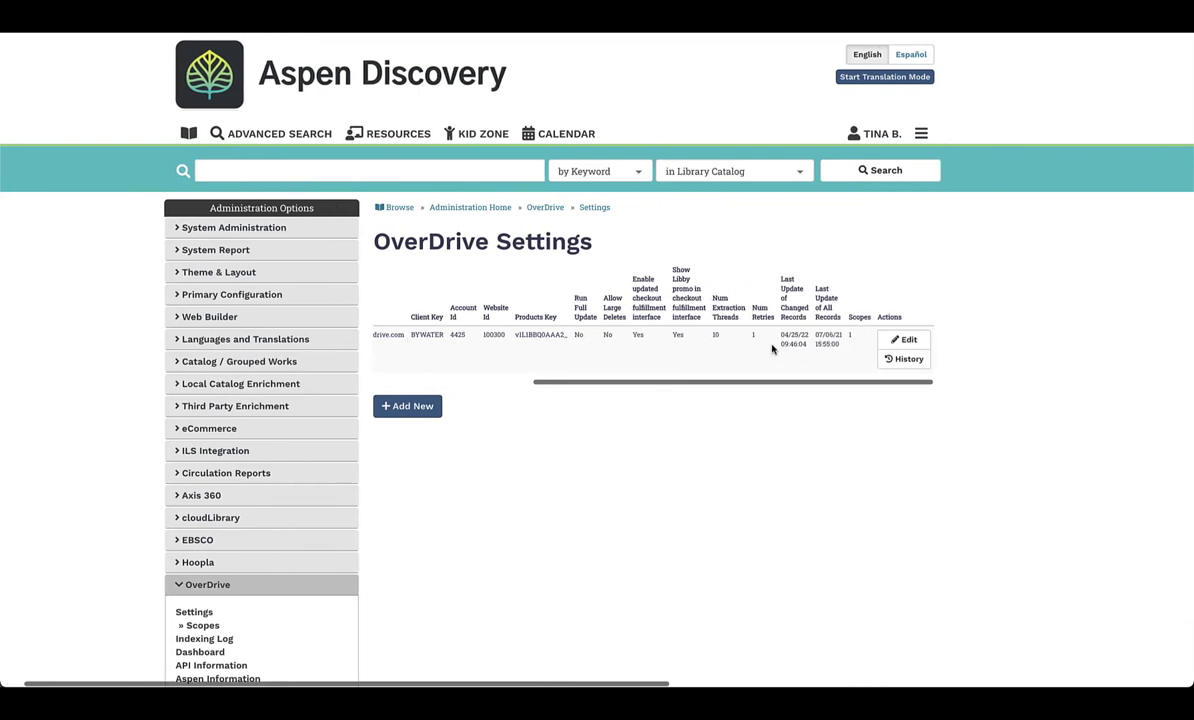
pyautogui.click(896, 340)
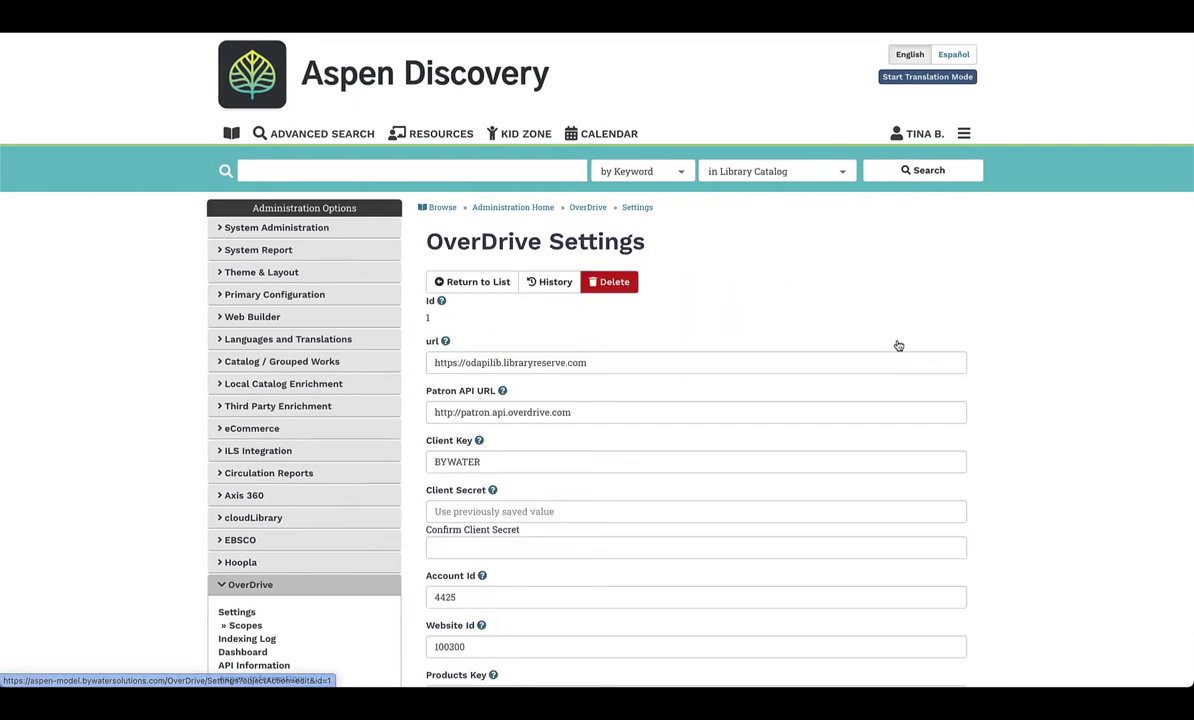
pyautogui.scroll(-6, 898, 345)
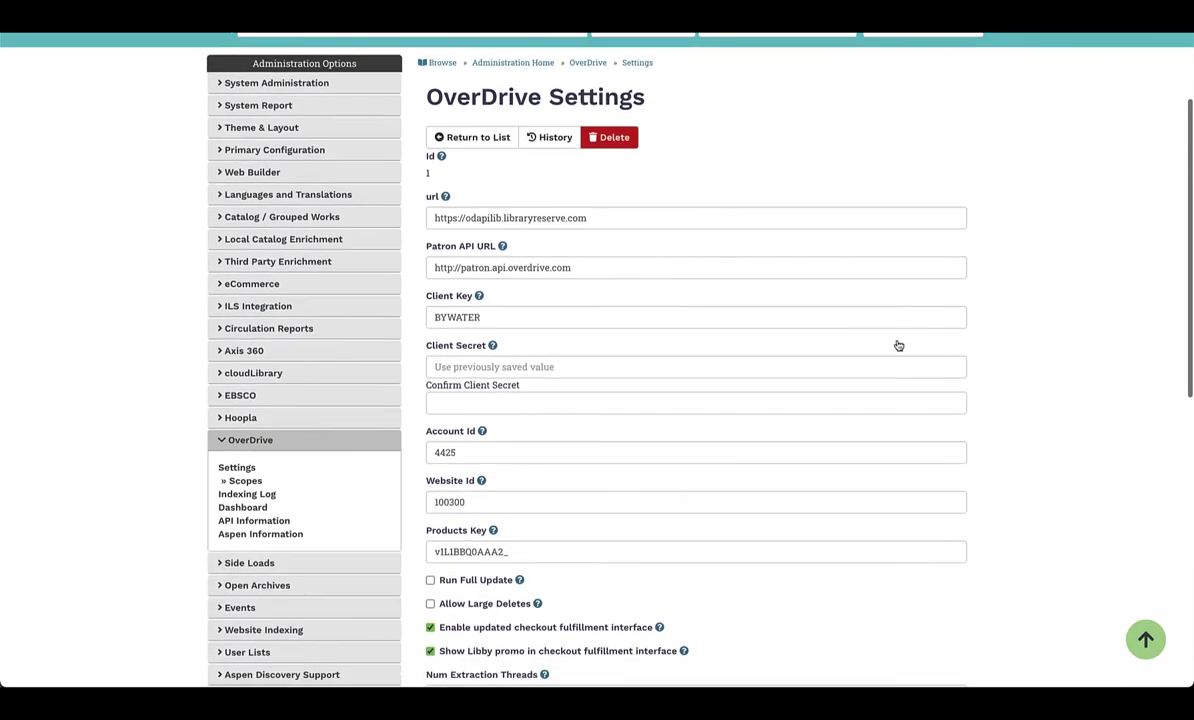
pyautogui.scroll(-2, 898, 345)
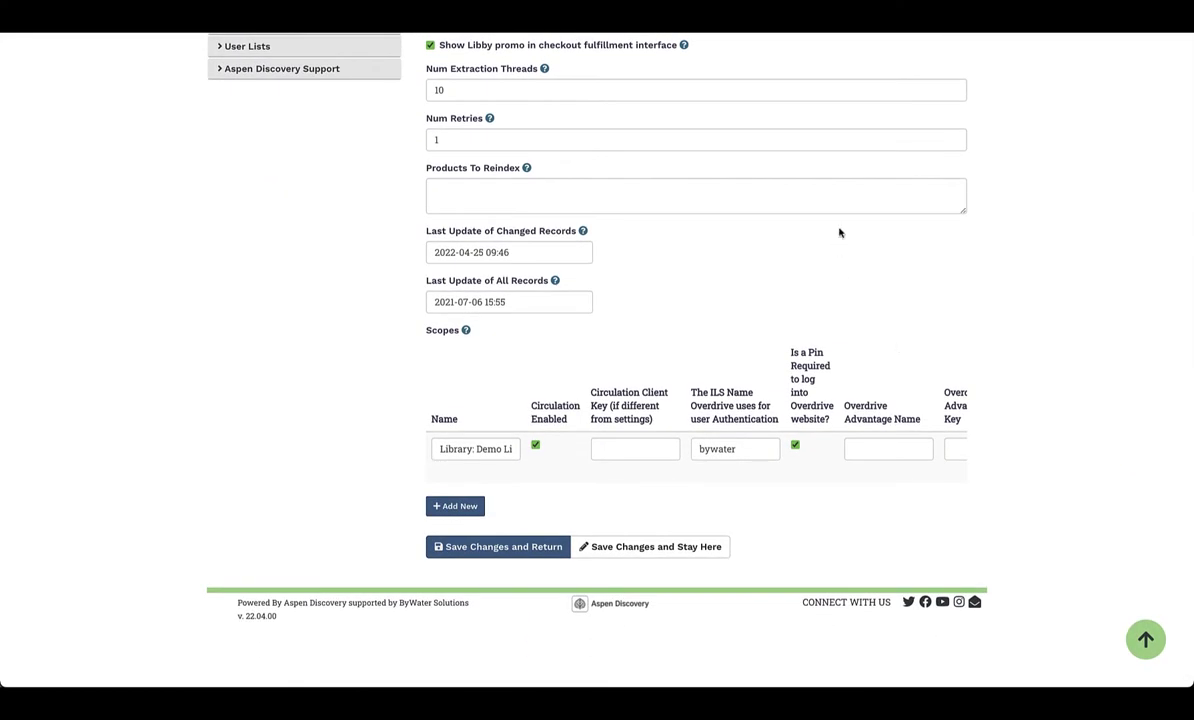
pyautogui.scroll(10, 839, 232)
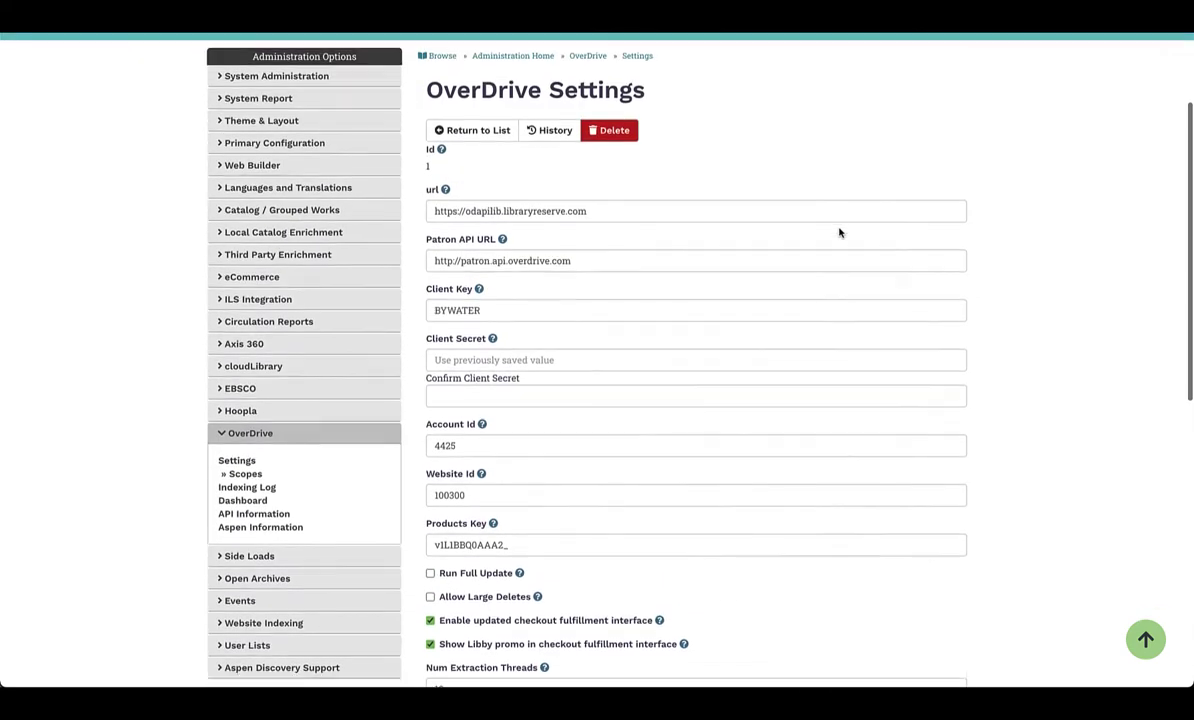
pyautogui.scroll(1, 839, 232)
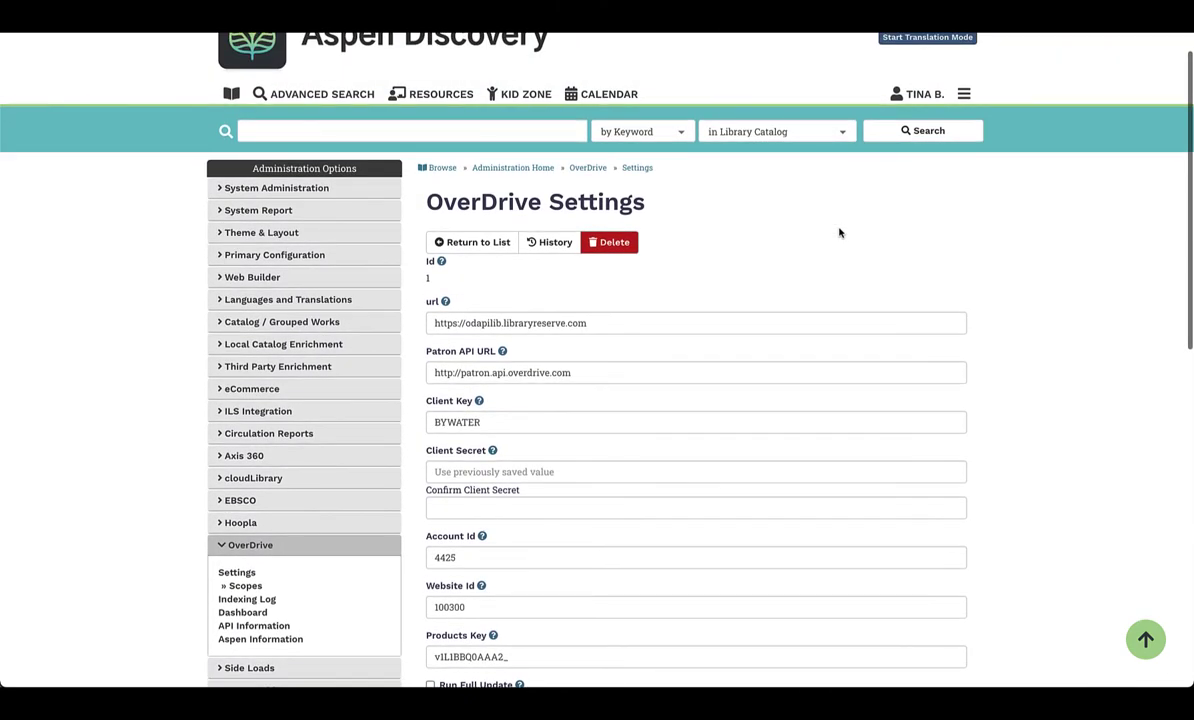
# - Go back to Administration Home and open the Hoopla Settings
pyautogui.click(505, 172)
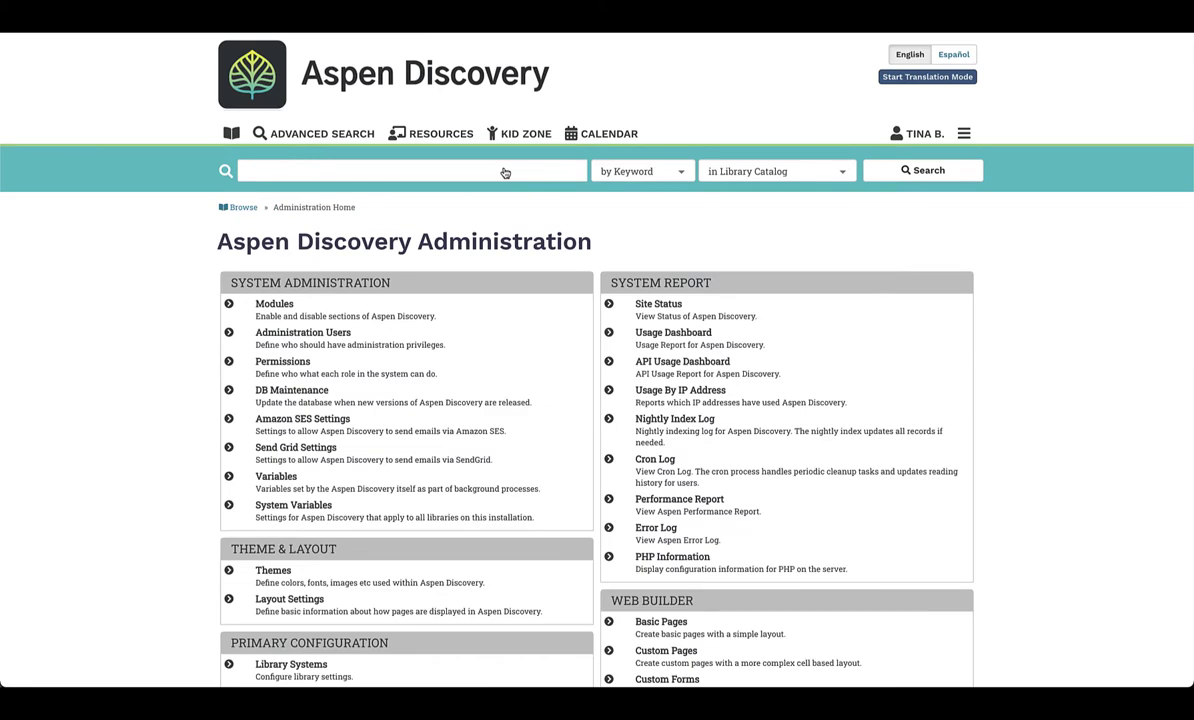
pyautogui.scroll(-7, 533, 210)
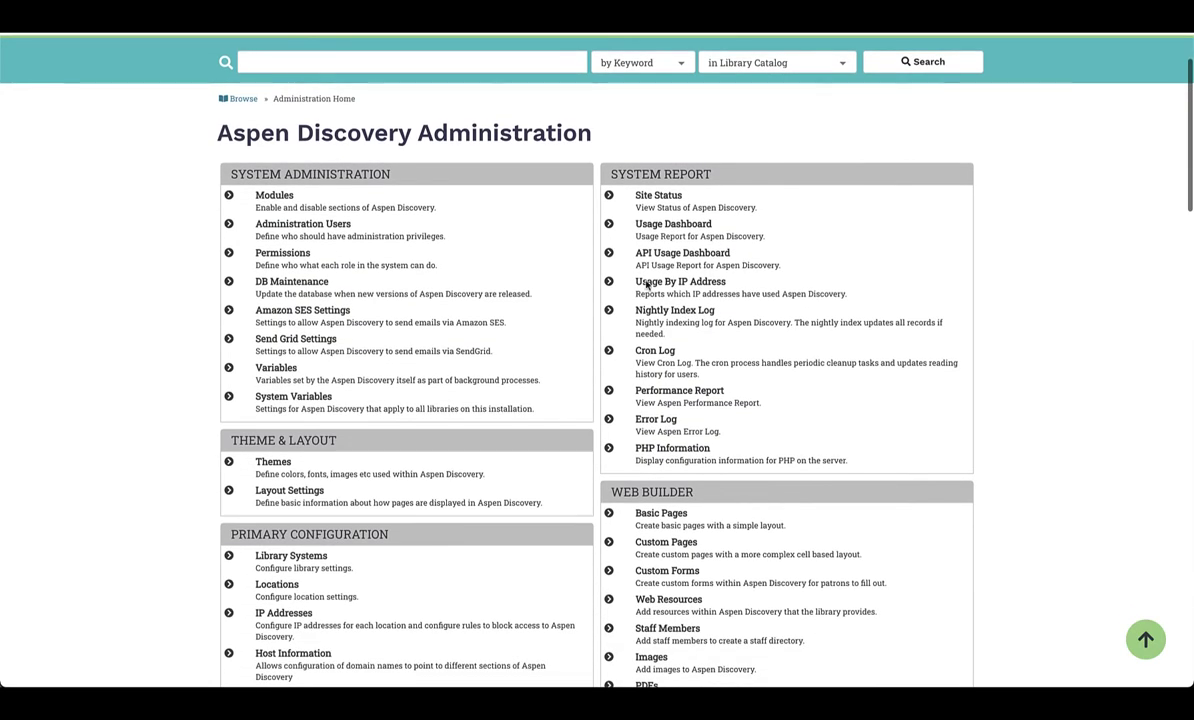
pyautogui.scroll(-4, 579, 373)
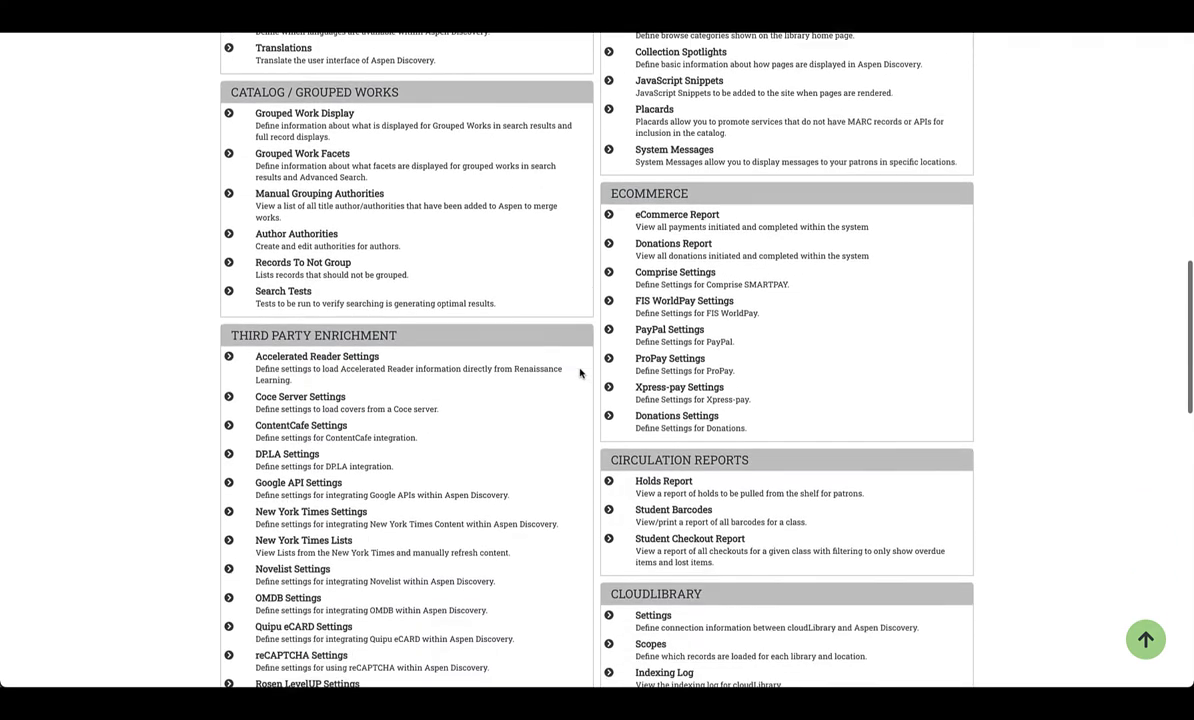
pyautogui.scroll(-3, 579, 373)
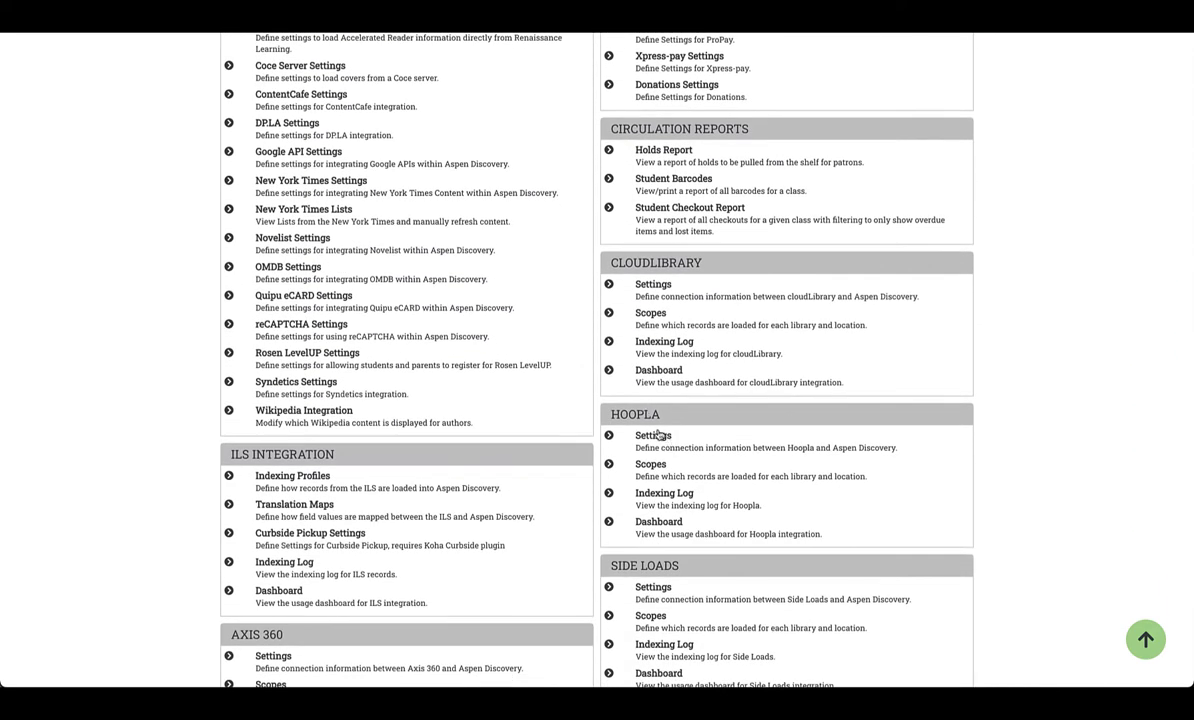
pyautogui.click(653, 436)
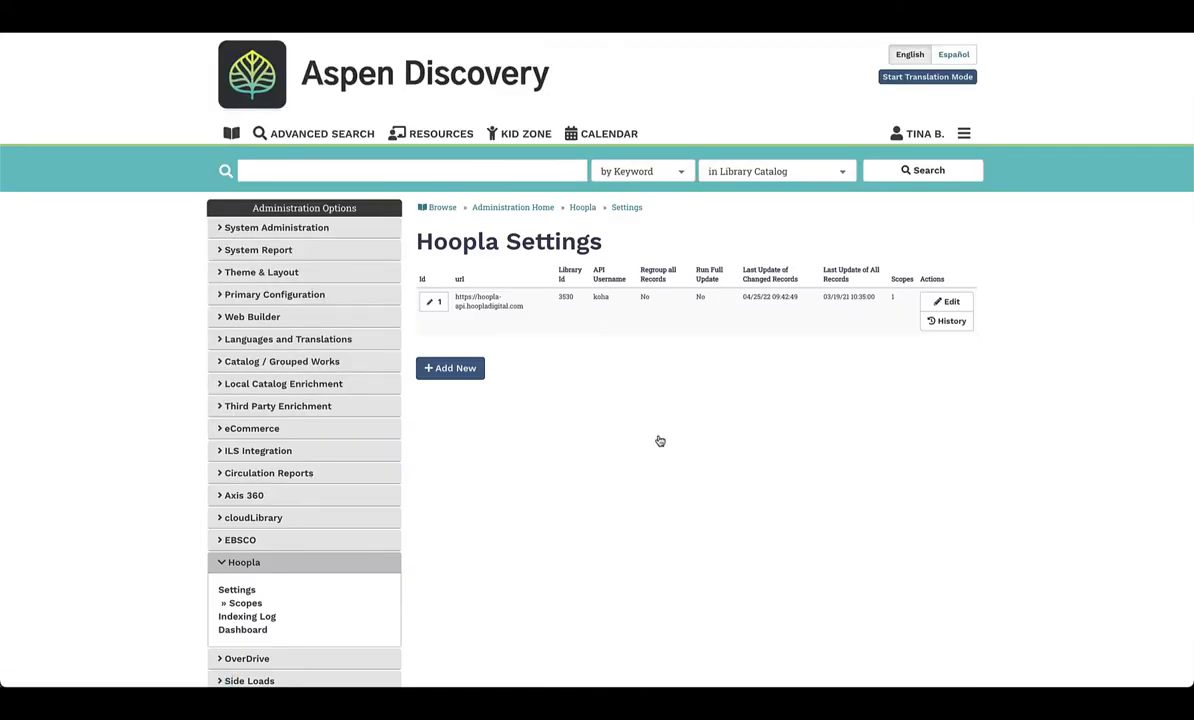
# - Open the existing Hoopla settings entry for editing and review its API credentials, update options and scopes
pyautogui.click(937, 304)
pyautogui.scroll(-3, 901, 390)
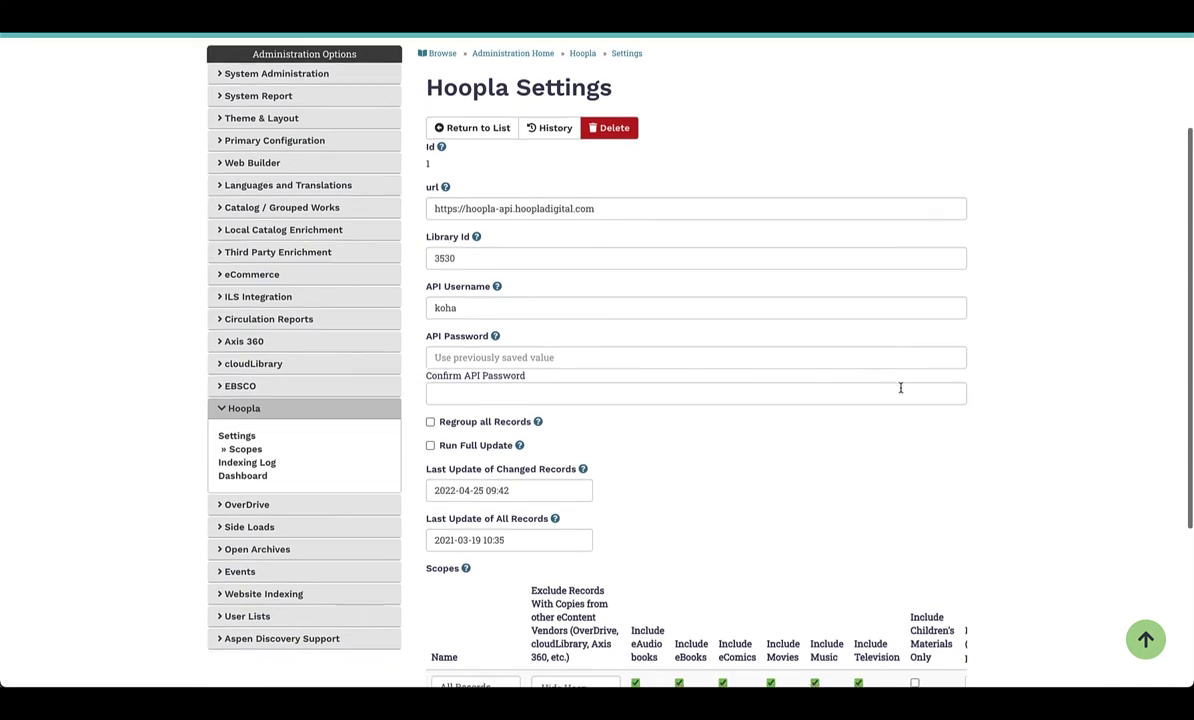
pyautogui.scroll(-2, 900, 388)
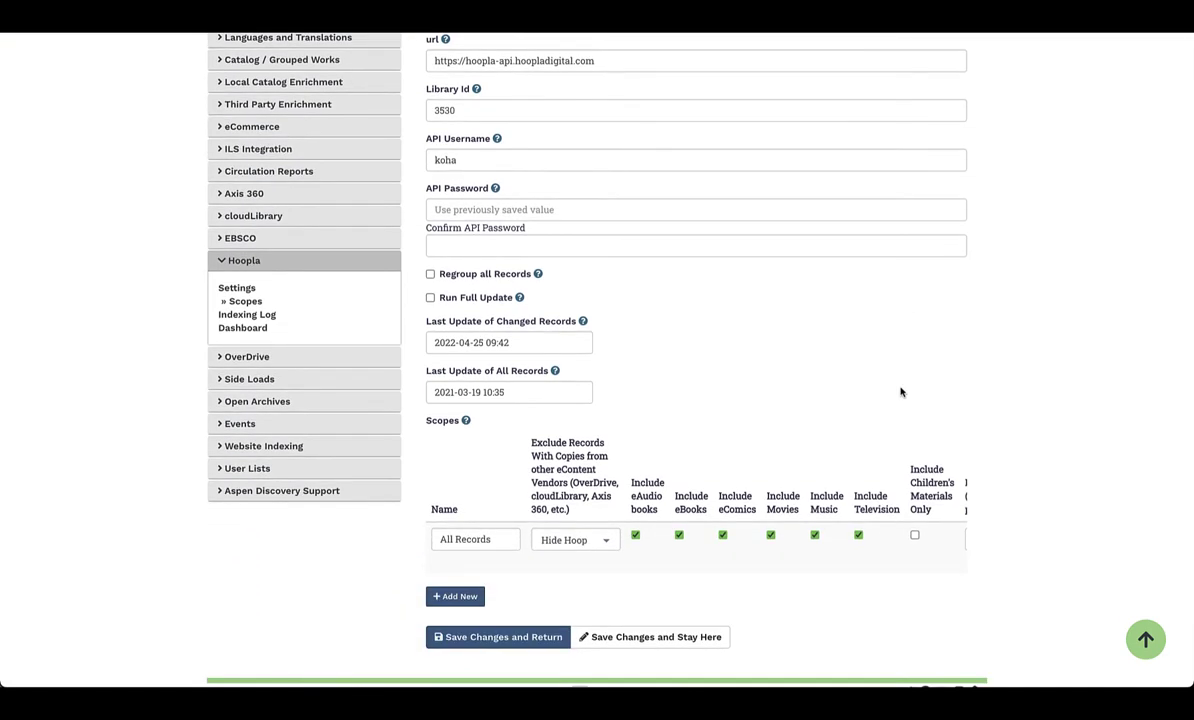
pyautogui.scroll(4, 900, 392)
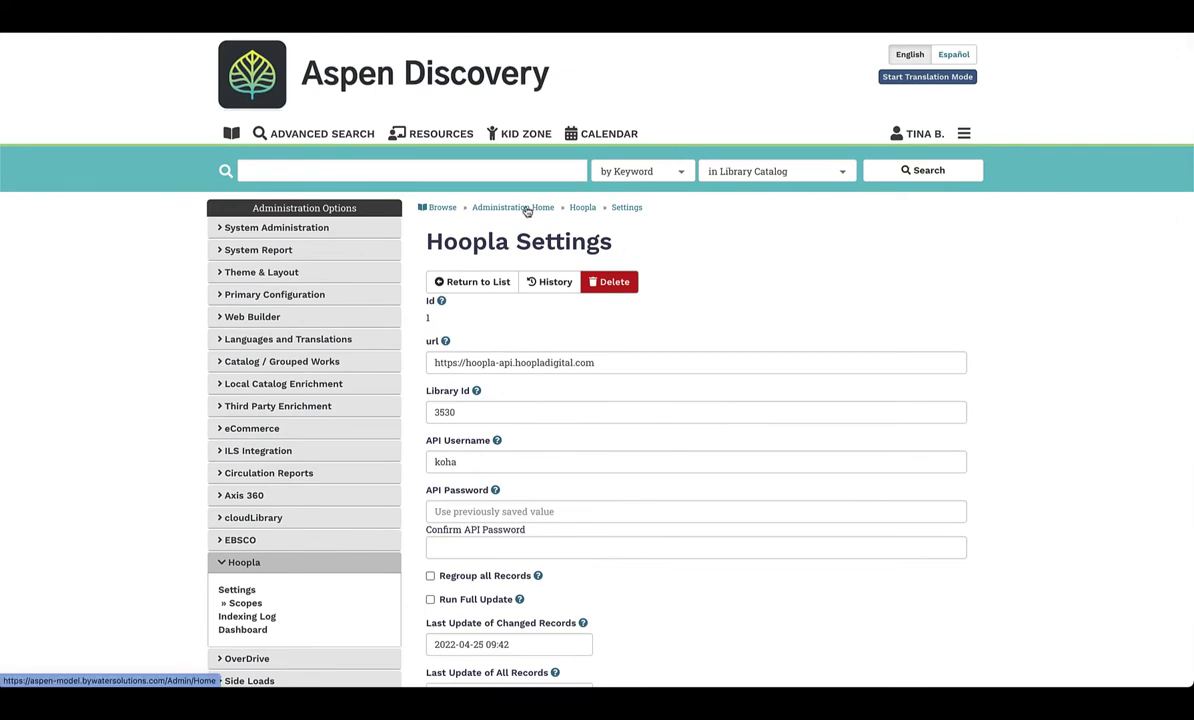
# - Go back to Administration Home and open the Side Loads Settings
pyautogui.click(528, 209)
pyautogui.scroll(-3, 1063, 313)
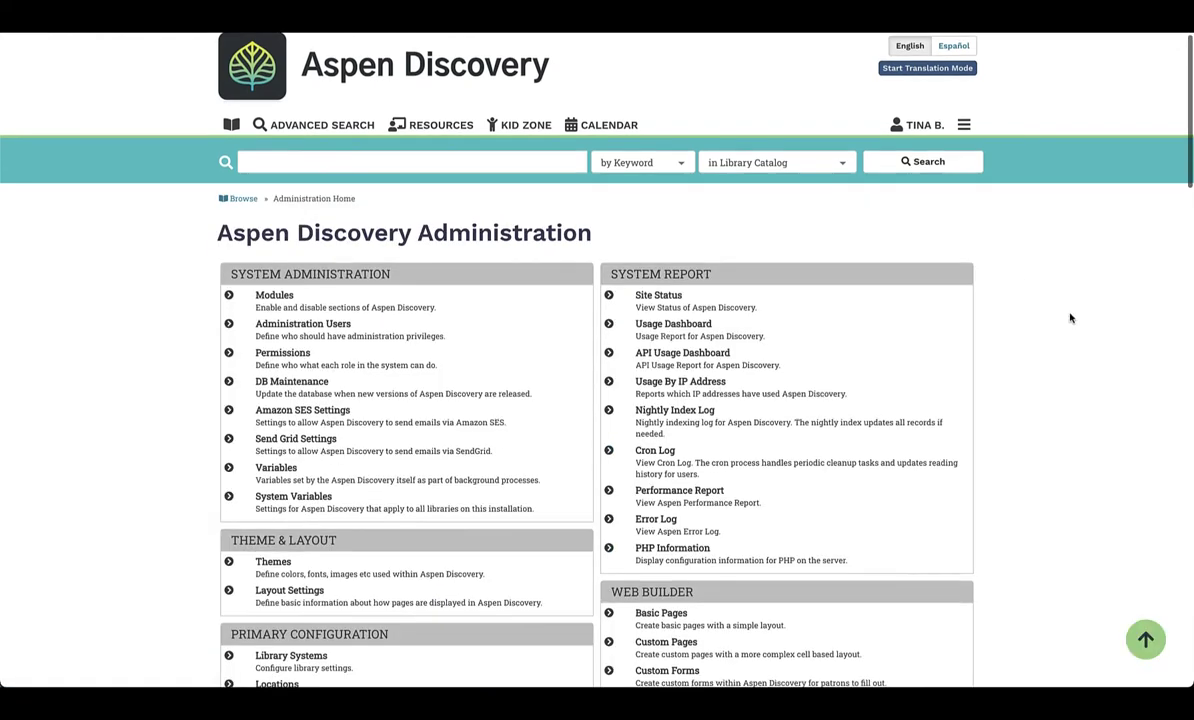
pyautogui.scroll(-8, 1070, 318)
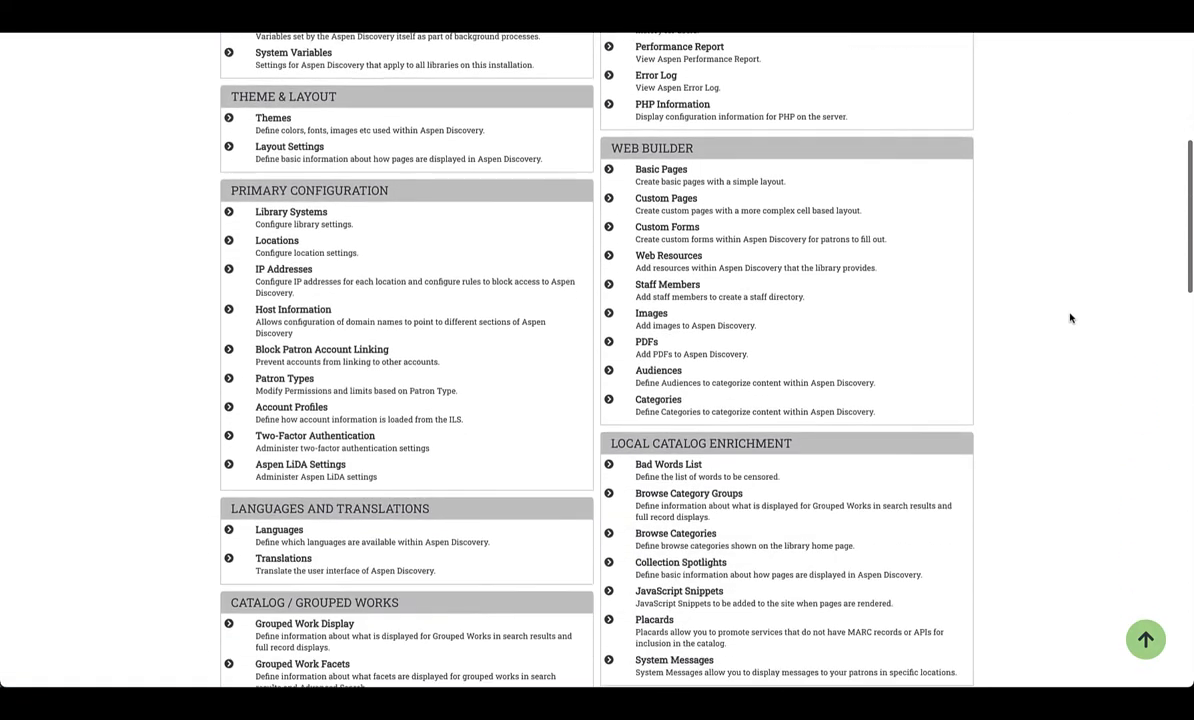
pyautogui.scroll(-6, 1070, 318)
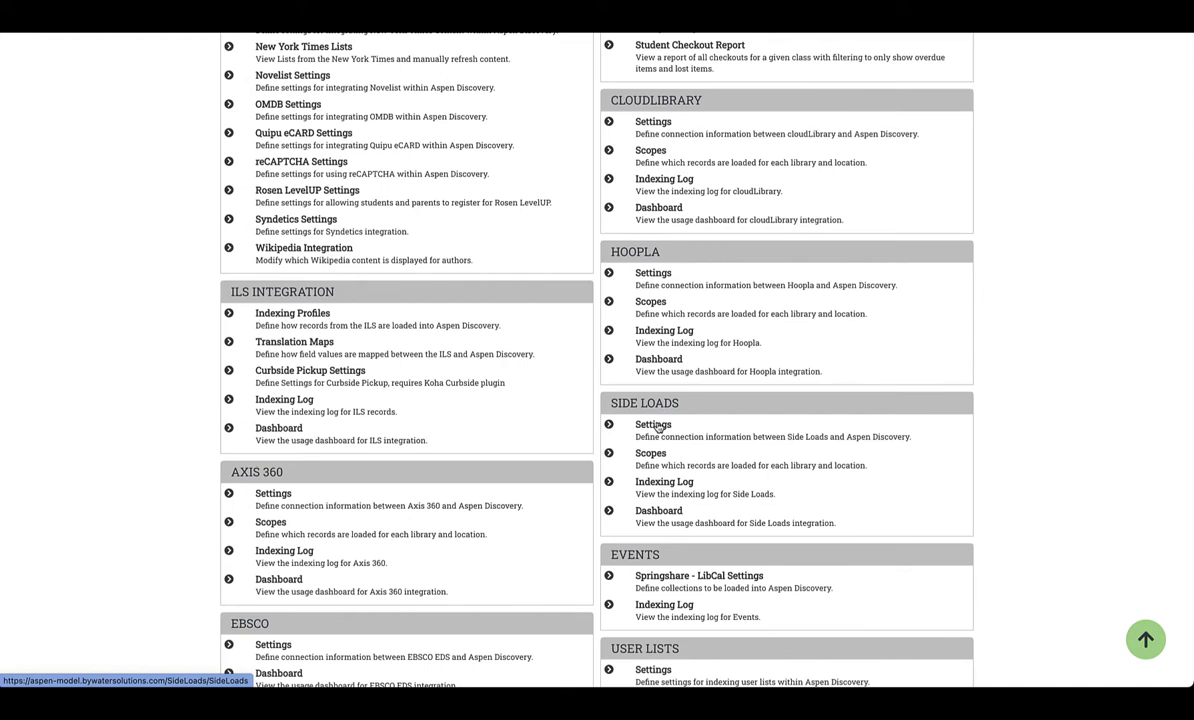
pyautogui.click(654, 425)
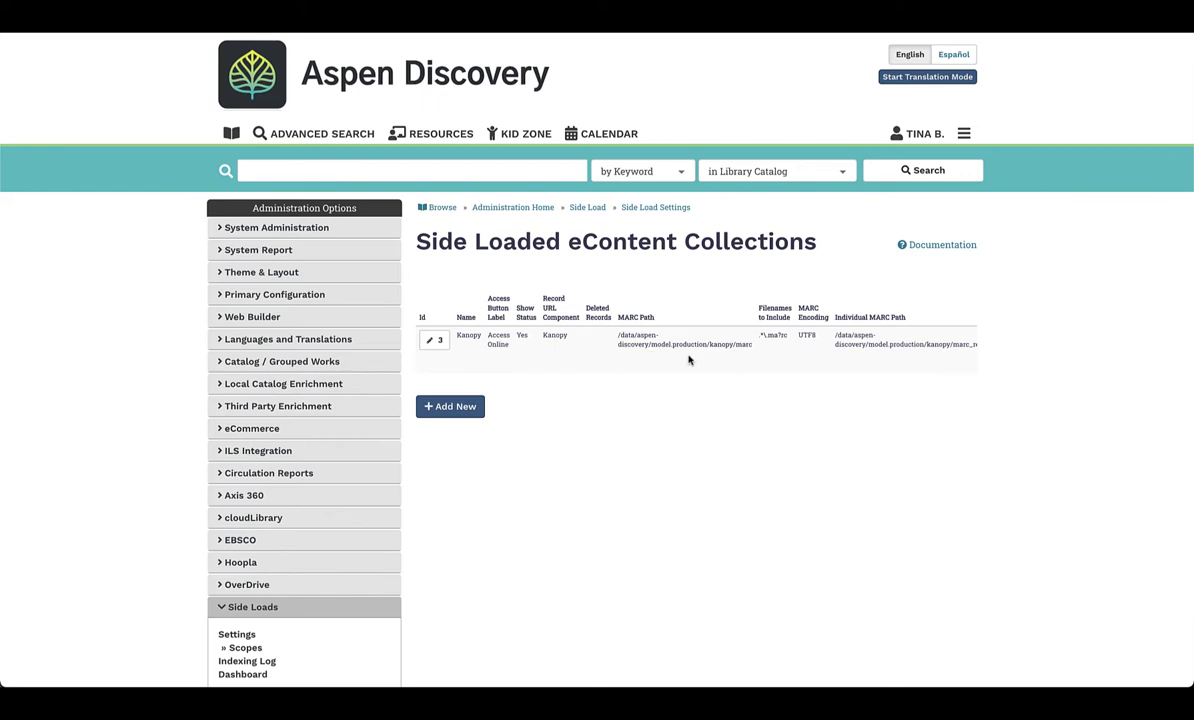
# - Open the Kanopy side-loaded collection for editing and review its MARC paths, record processing, language and scope settings
pyautogui.hscroll(10, 688, 357)
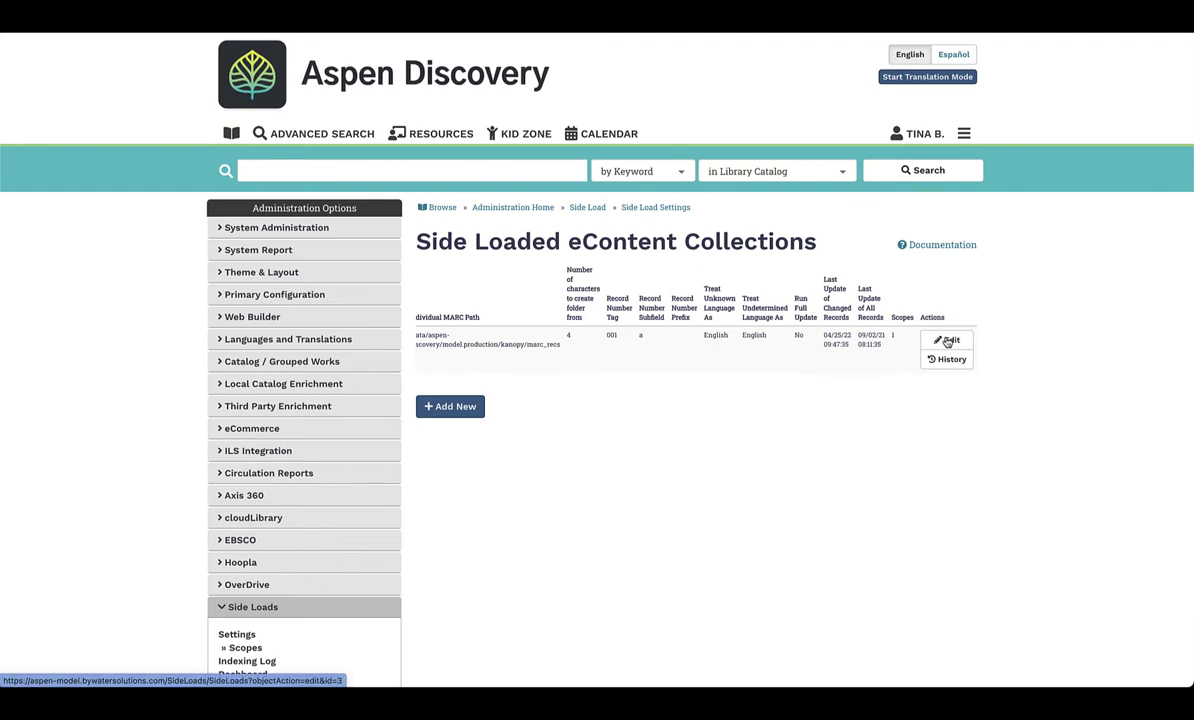
pyautogui.click(947, 342)
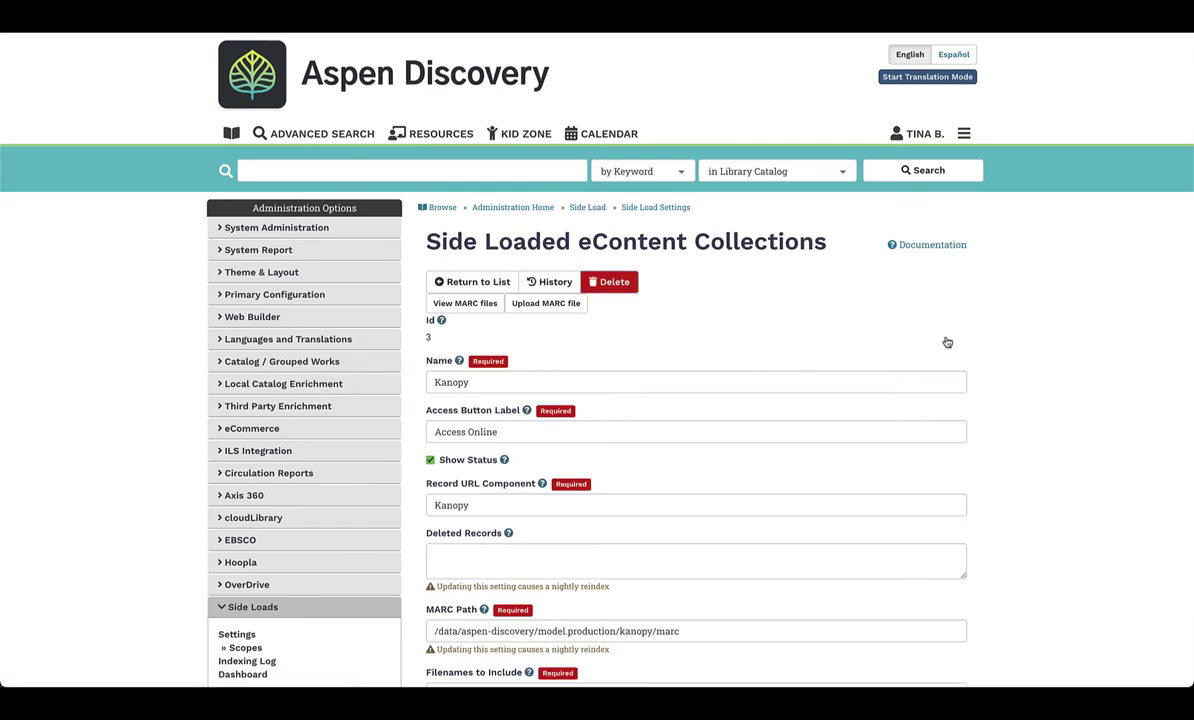
pyautogui.scroll(-2, 947, 342)
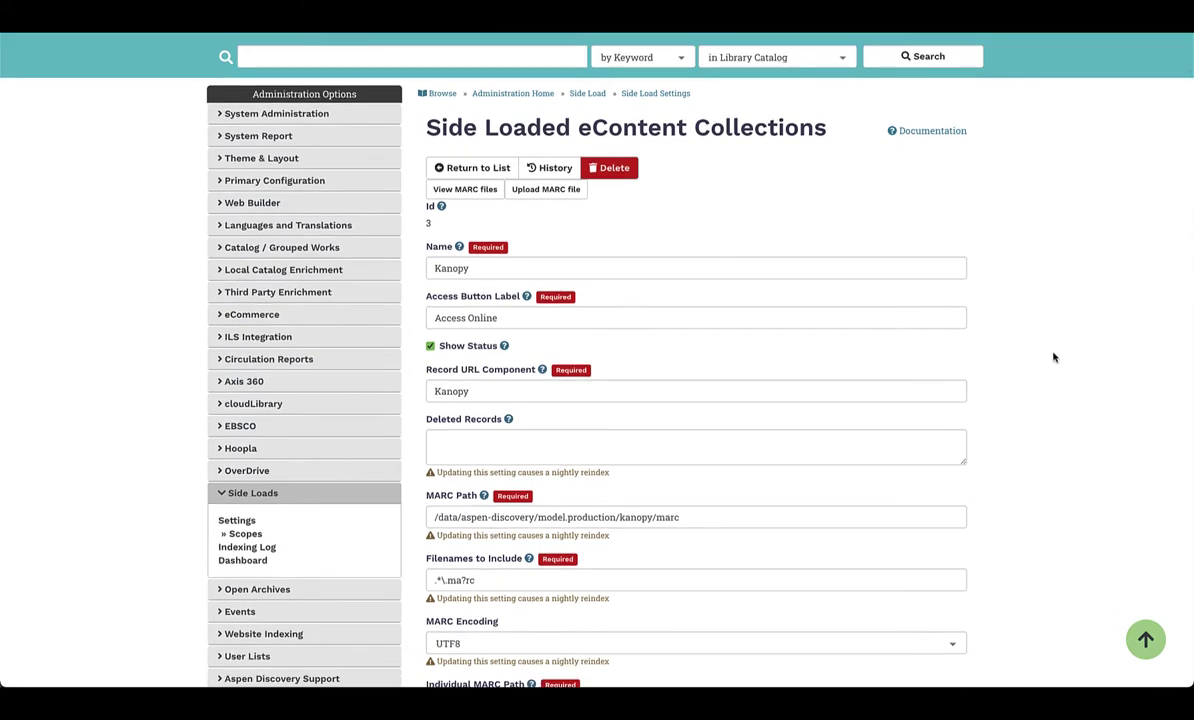
pyautogui.scroll(-1, 1030, 350)
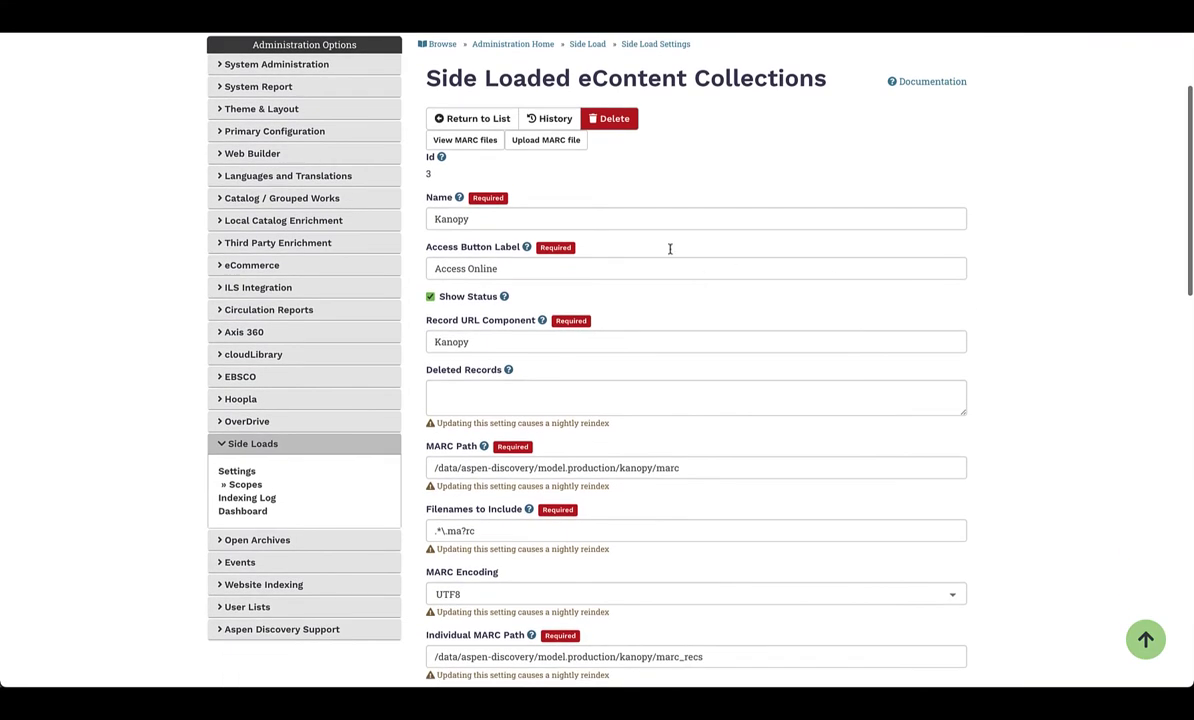
pyautogui.scroll(-2, 487, 274)
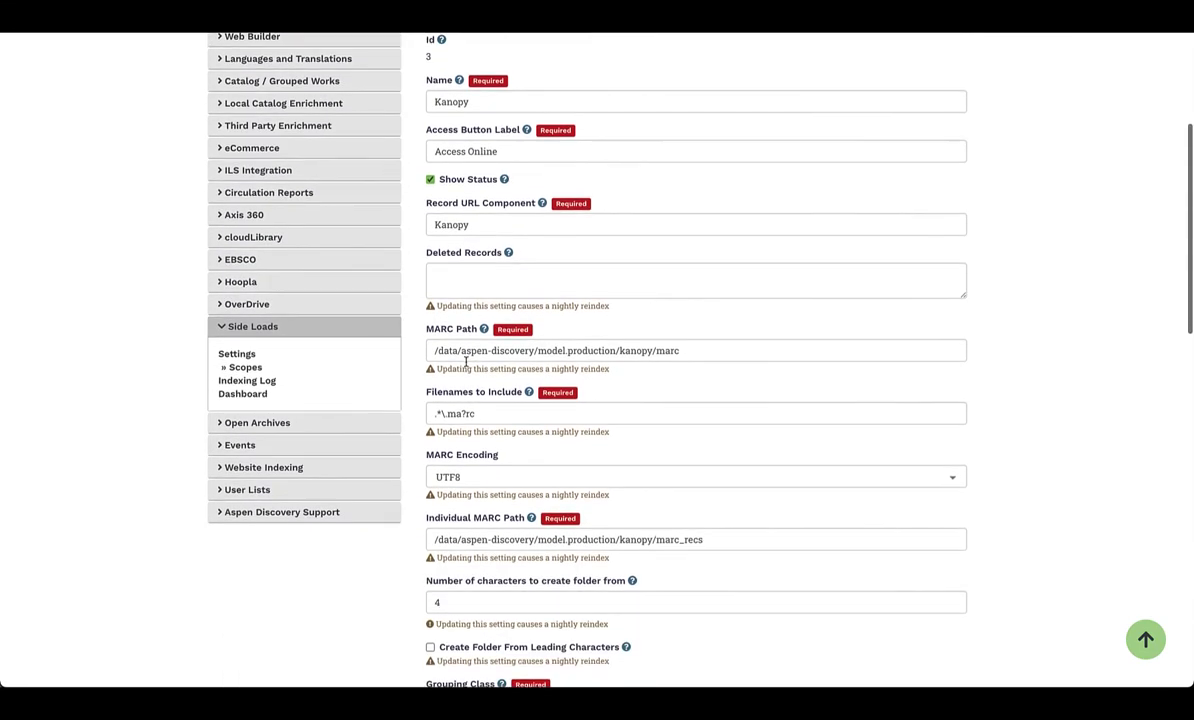
pyautogui.scroll(-2, 504, 366)
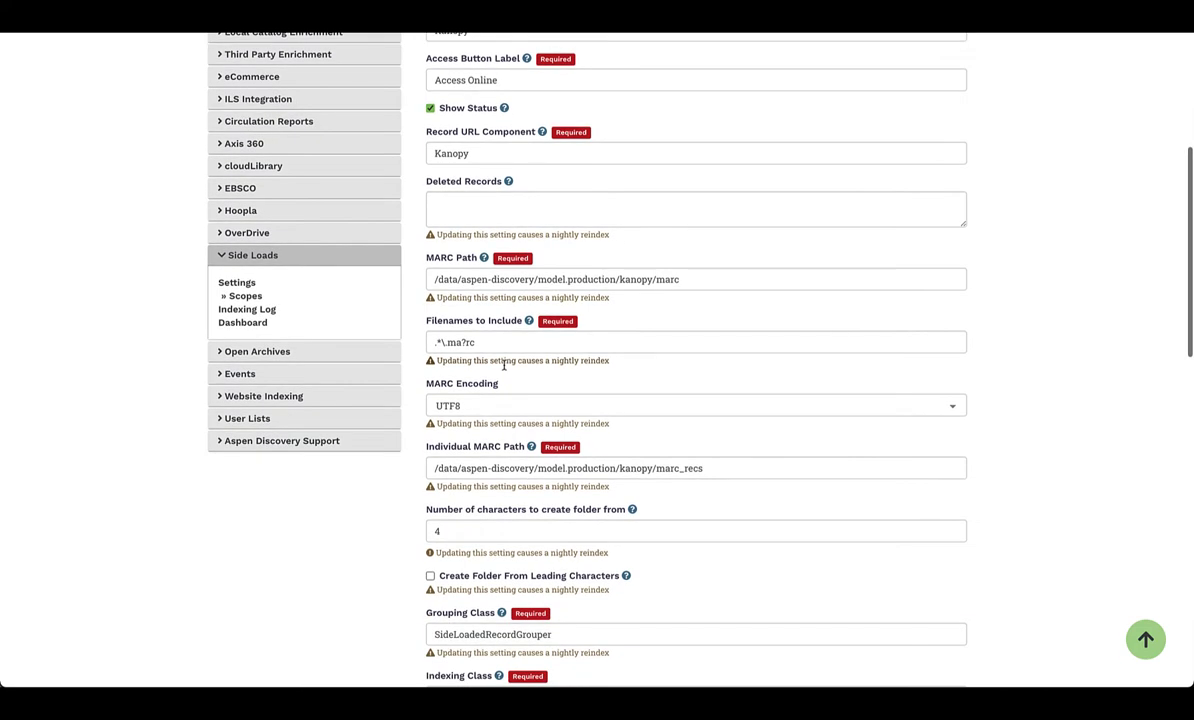
pyautogui.scroll(-2, 504, 366)
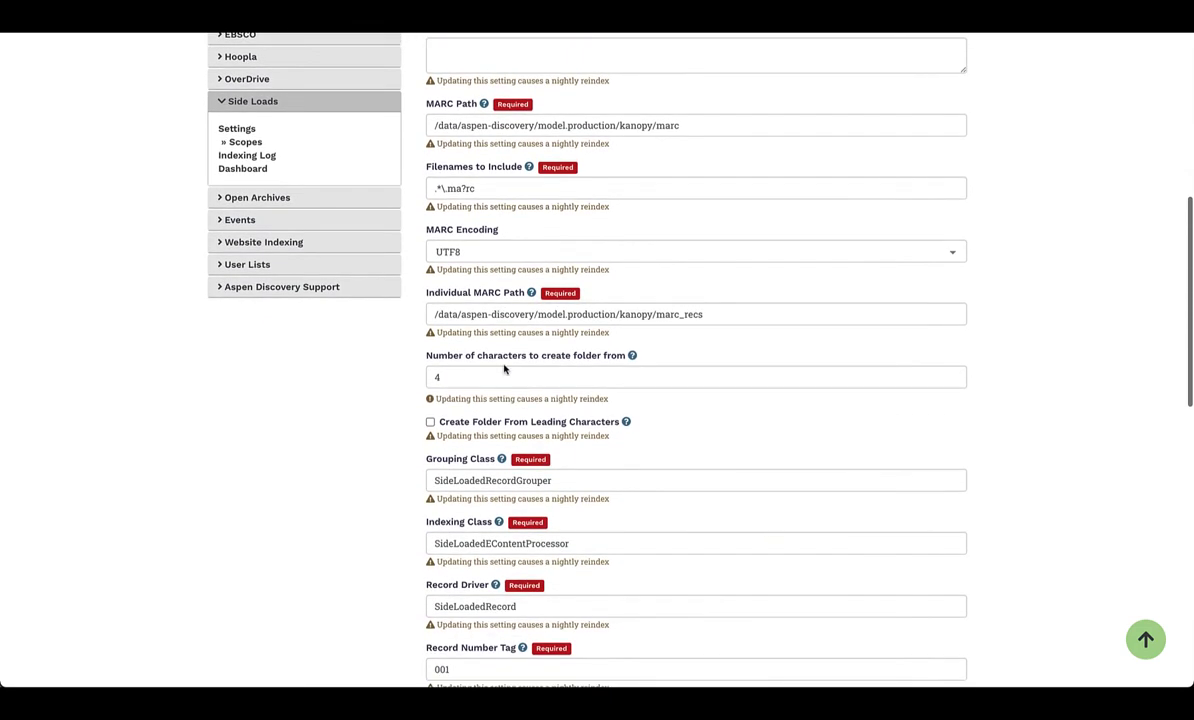
pyautogui.scroll(-9, 484, 336)
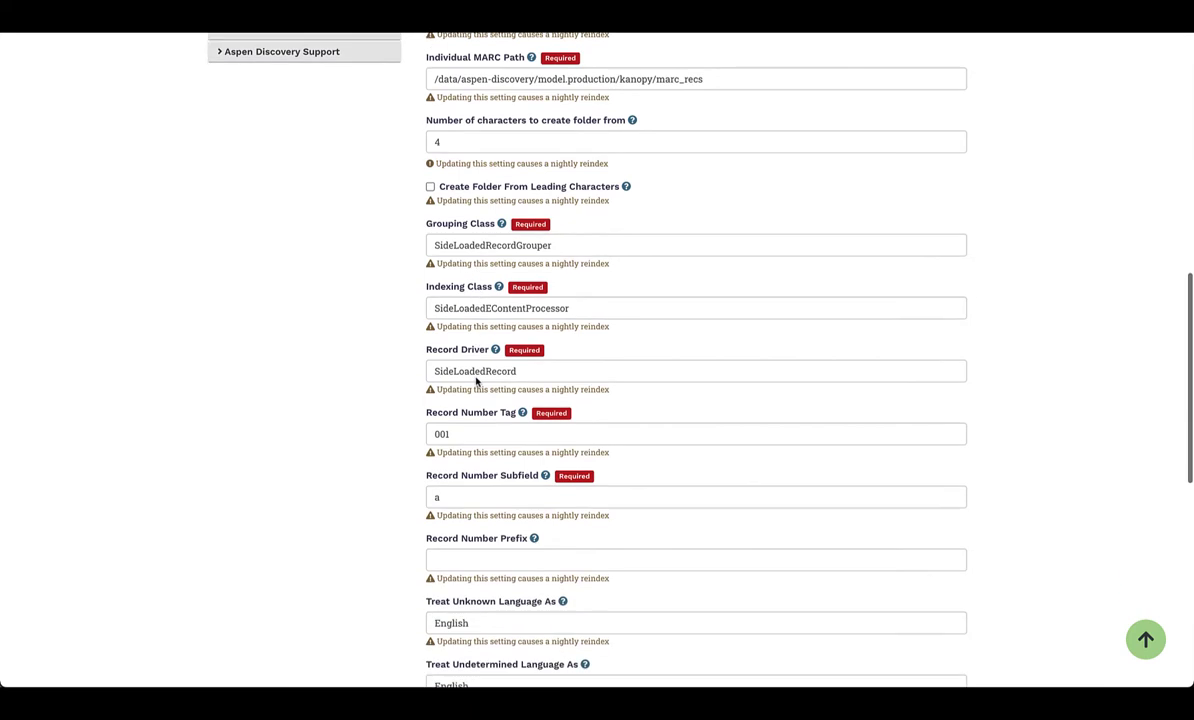
pyautogui.scroll(-2, 476, 379)
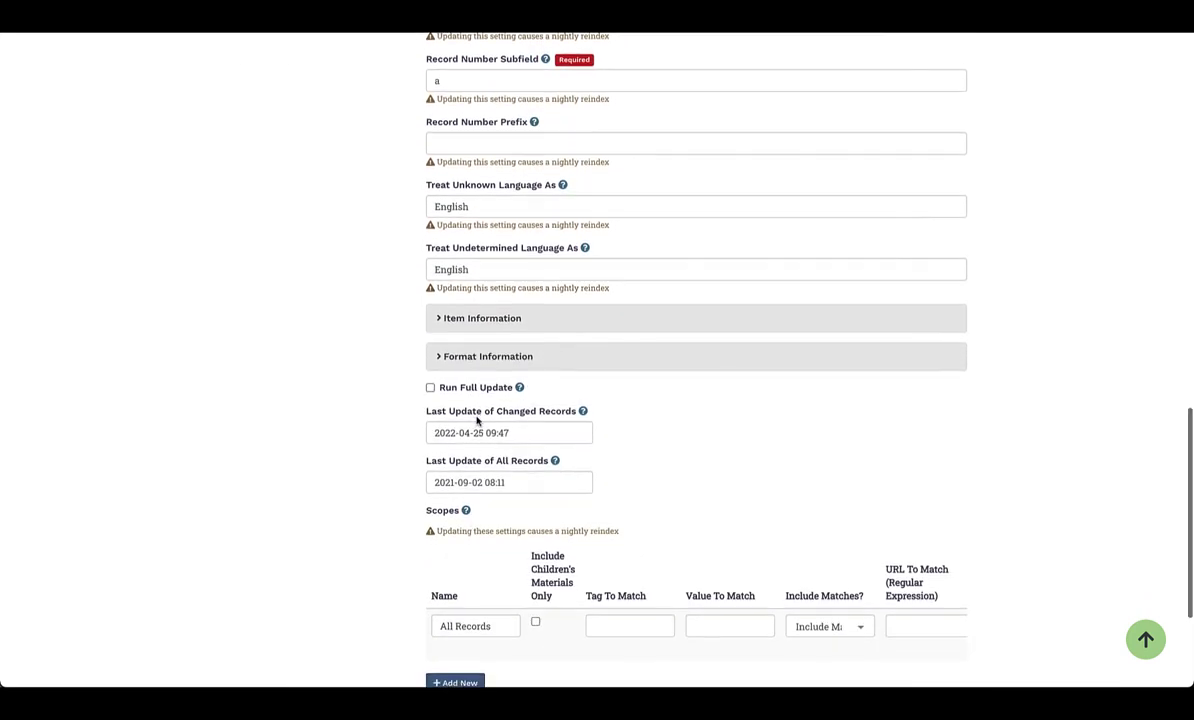
# - Expand the Kanopy collection's Item Information section and review its item fields, update dates and scopes
pyautogui.scroll(-3, 477, 419)
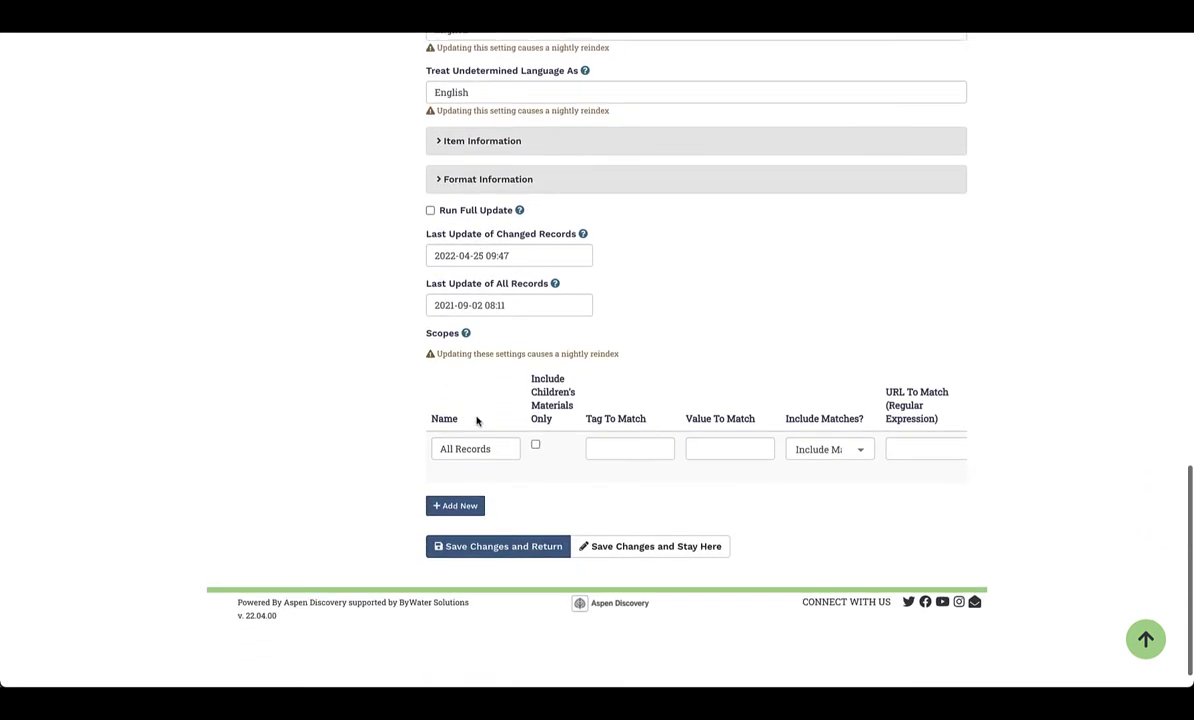
pyautogui.click(463, 150)
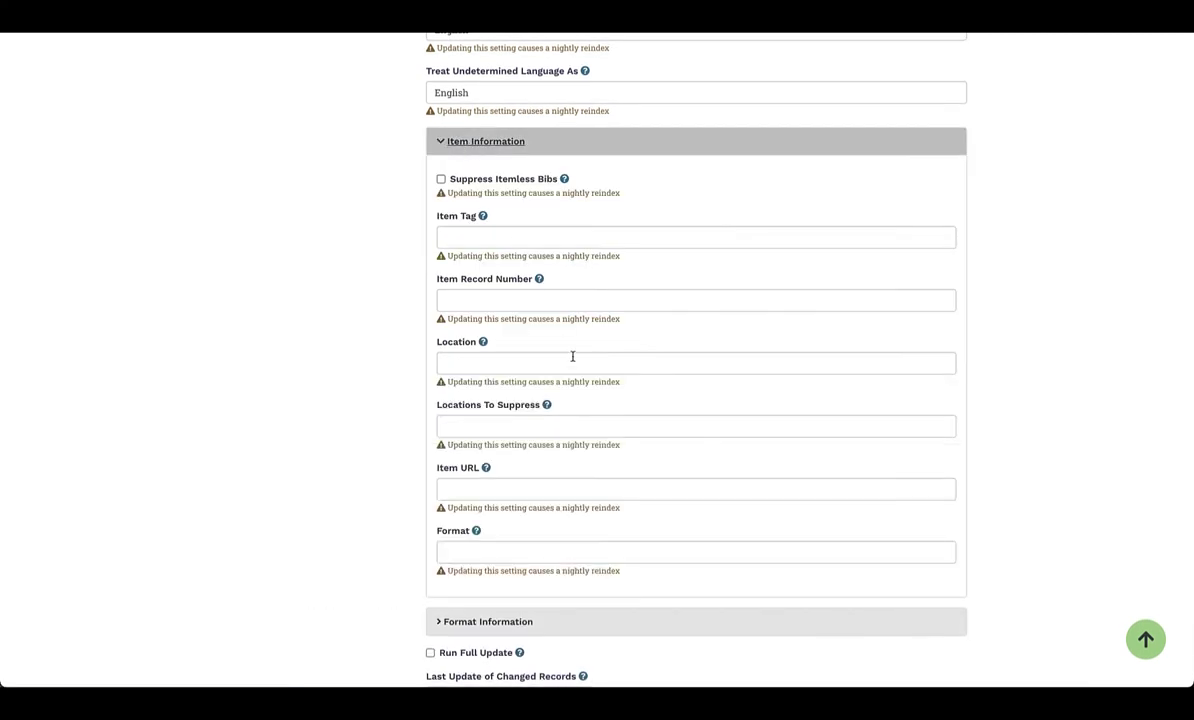
pyautogui.scroll(-3, 573, 354)
pyautogui.scroll(-4, 572, 356)
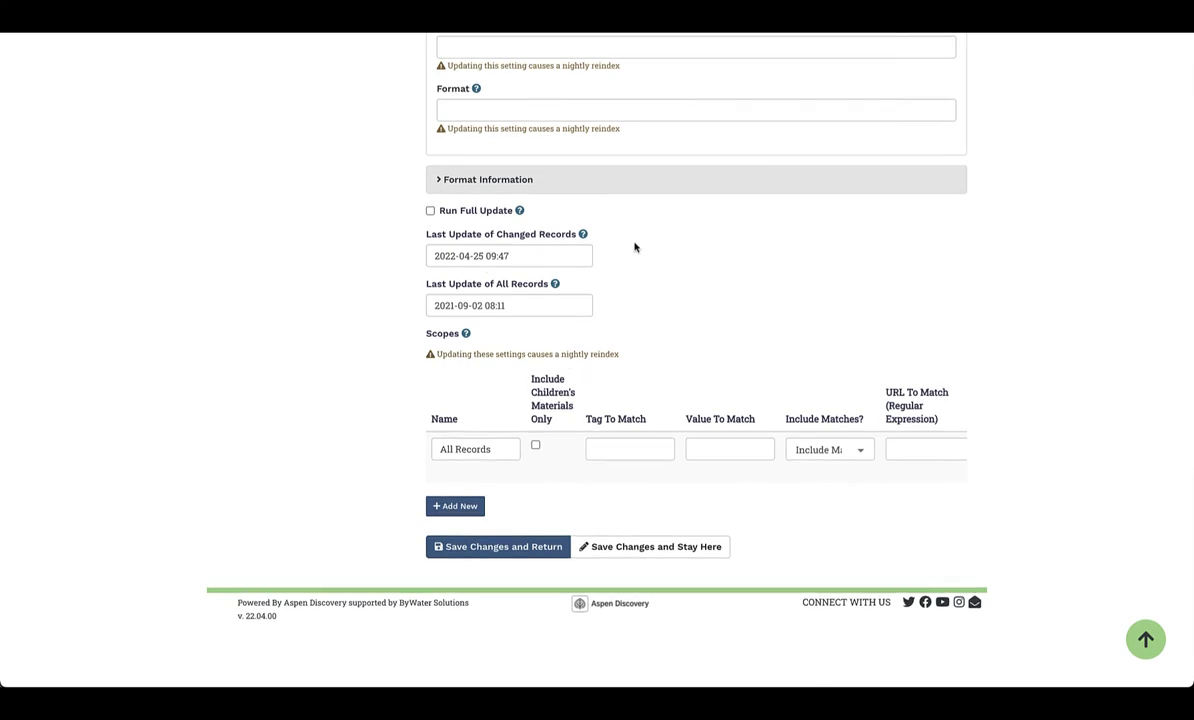
pyautogui.scroll(1, 634, 247)
pyautogui.scroll(15, 634, 247)
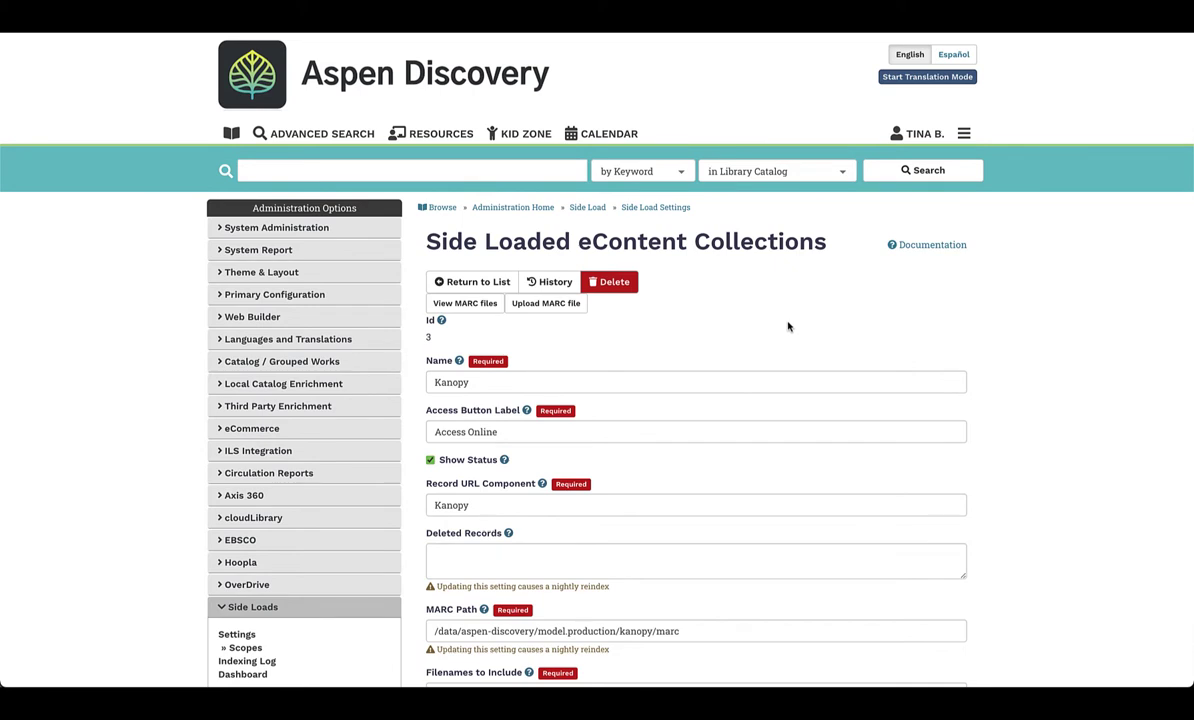
# - Open the Side Loads usage dashboard and view the Kanopy statistics
pyautogui.scroll(-2, 787, 326)
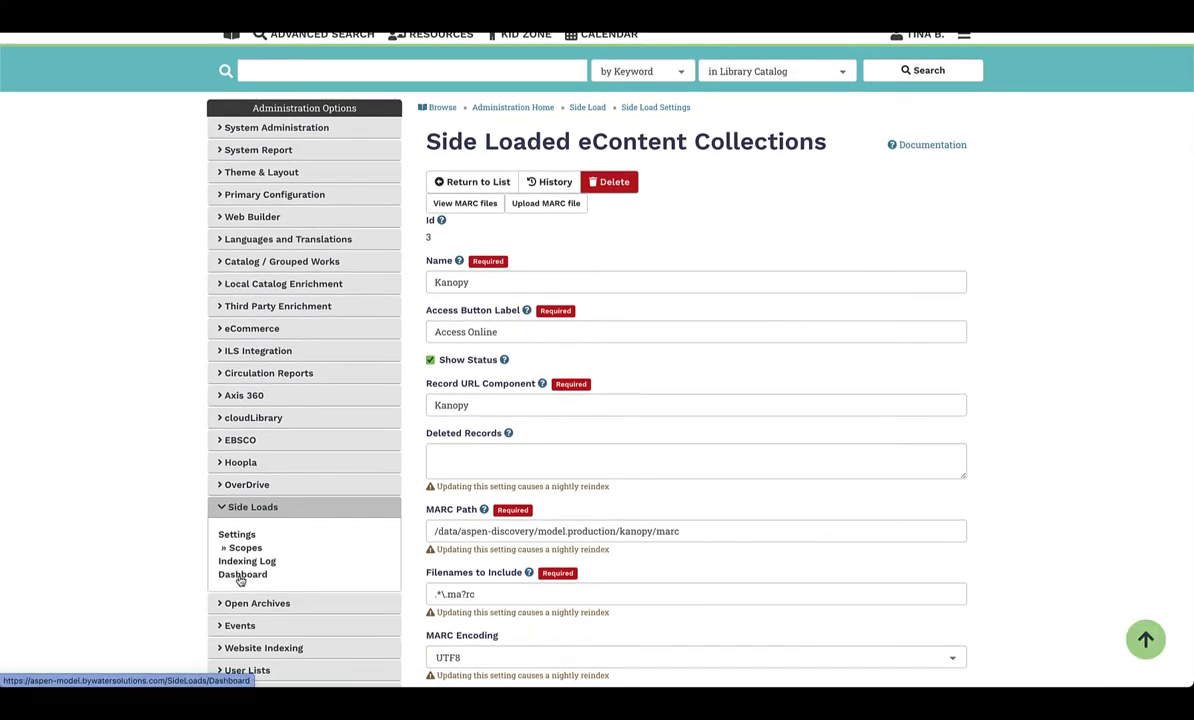
pyautogui.click(242, 575)
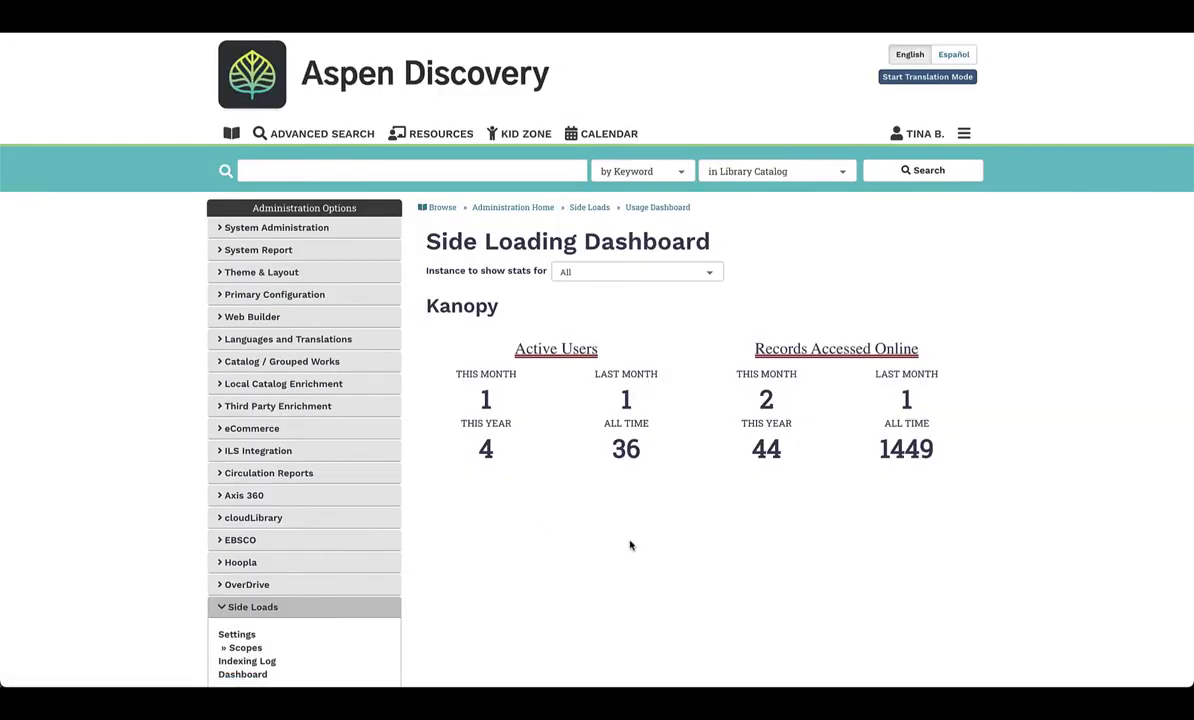
pyautogui.scroll(-1, 563, 473)
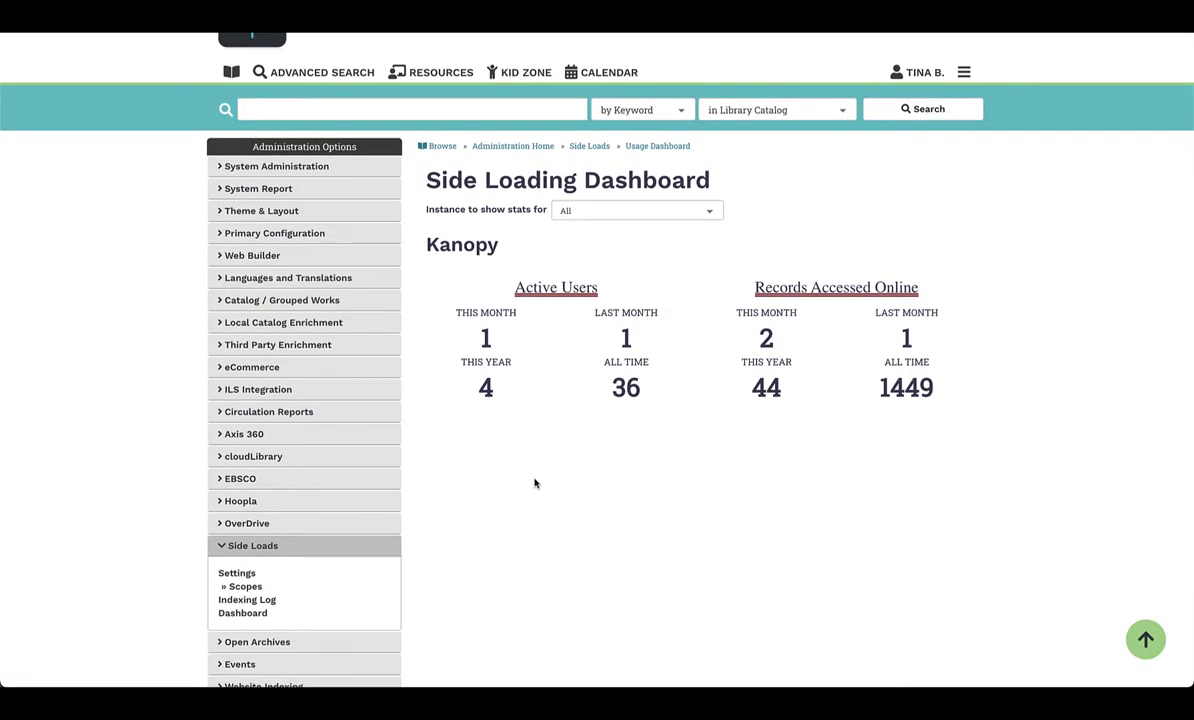
# - Open the OverDrive usage dashboard and examine its user, loan, return and hold statistics
pyautogui.click(250, 524)
pyautogui.scroll(-2, 250, 524)
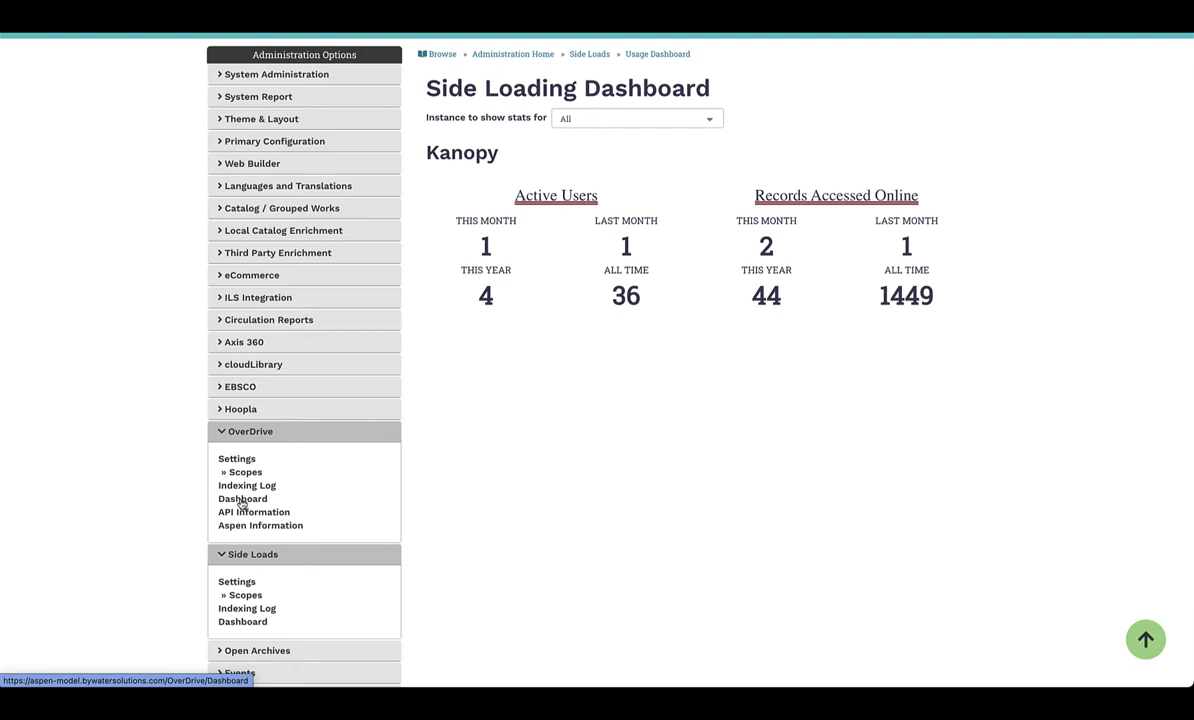
pyautogui.click(242, 500)
pyautogui.scroll(-4, 491, 526)
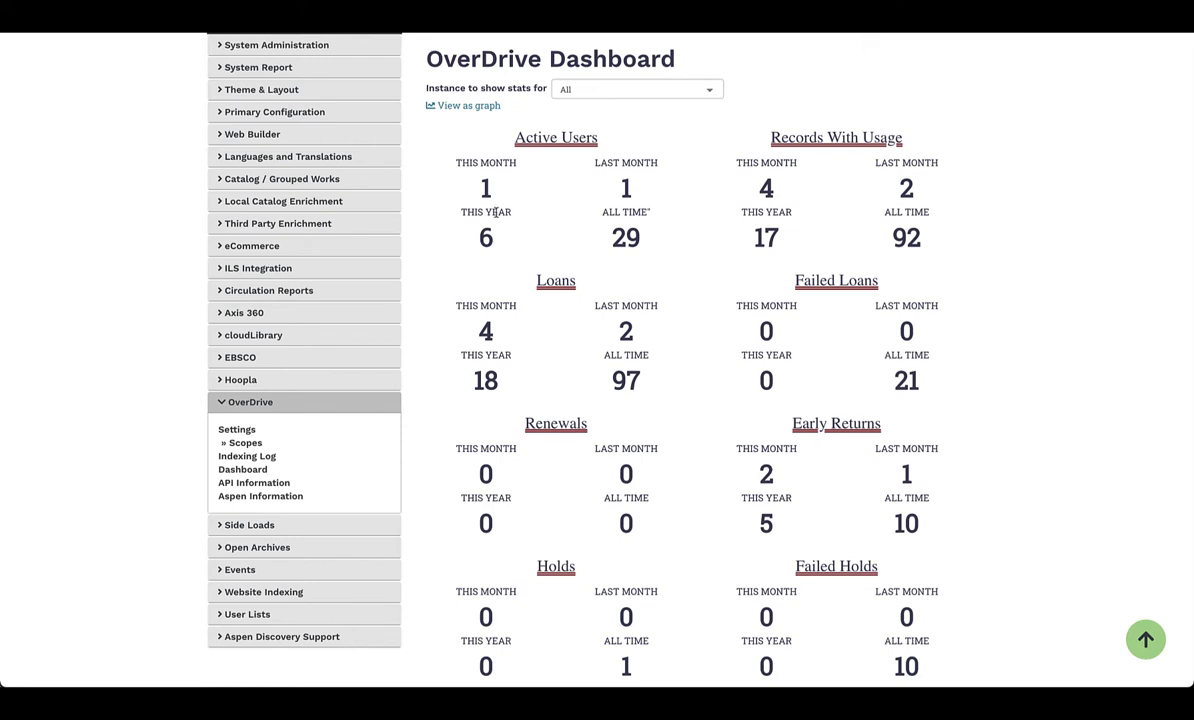
pyautogui.scroll(2, 495, 212)
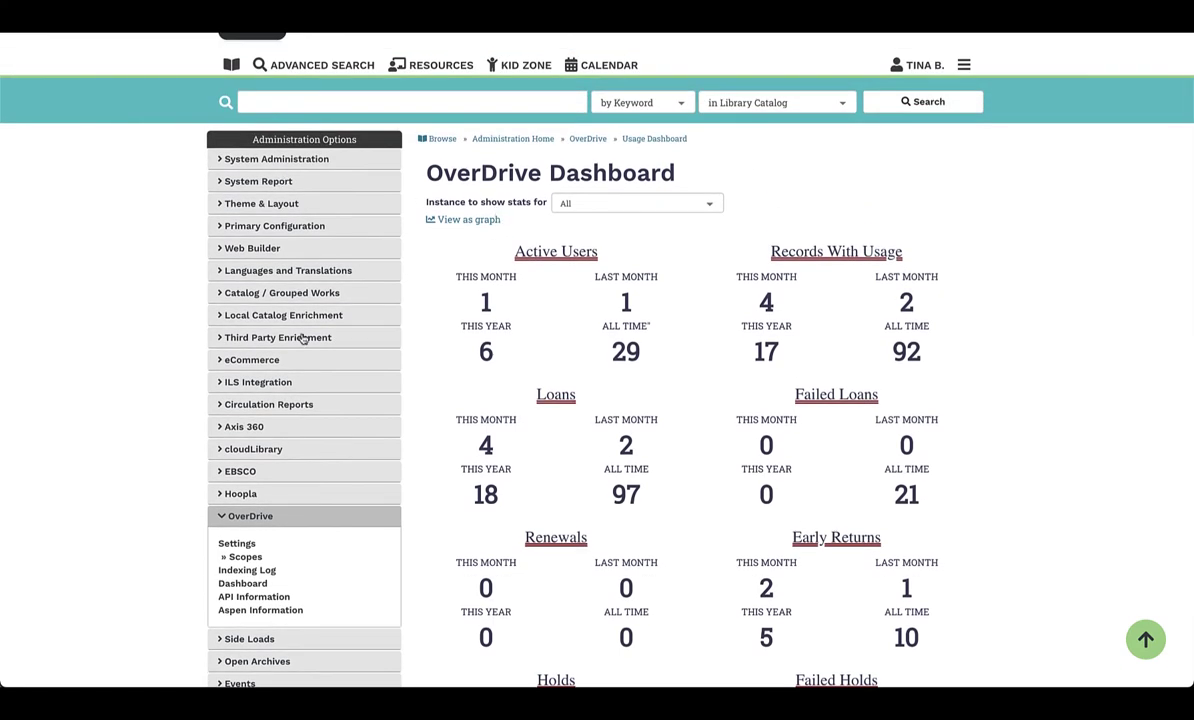
# - Open the Grouped Work Display settings under Catalog / Grouped Works and view the list of displays
pyautogui.click(270, 297)
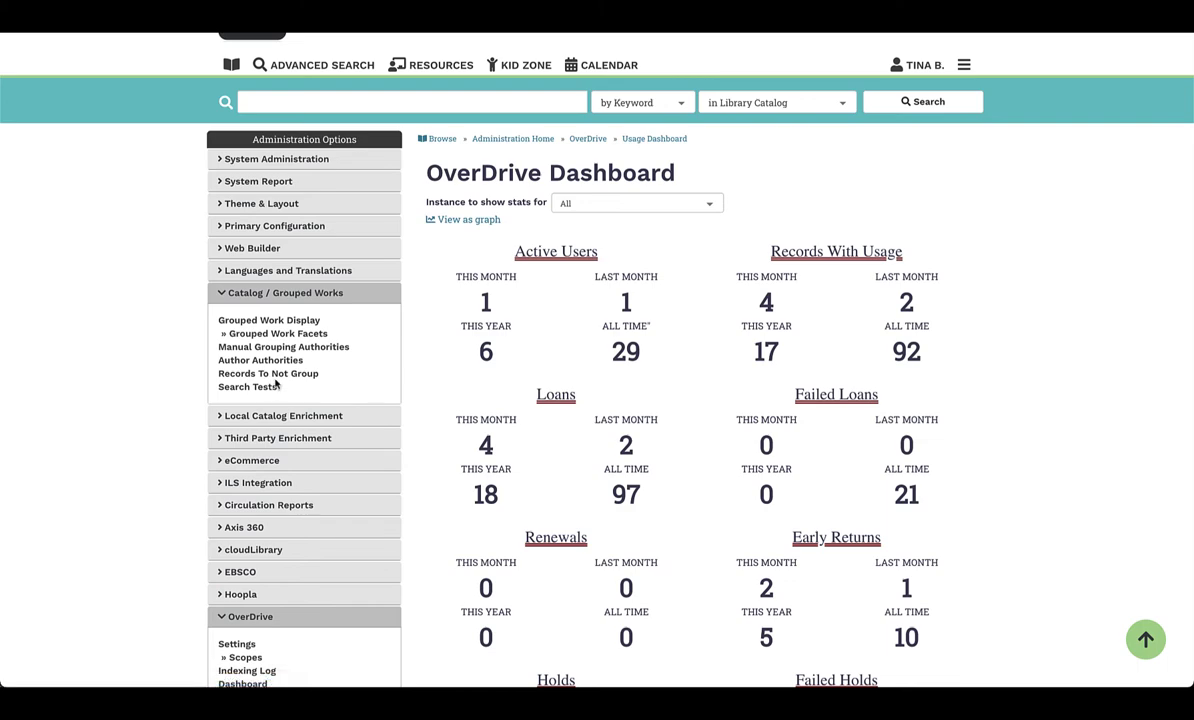
pyautogui.click(266, 321)
pyautogui.scroll(-2, 600, 400)
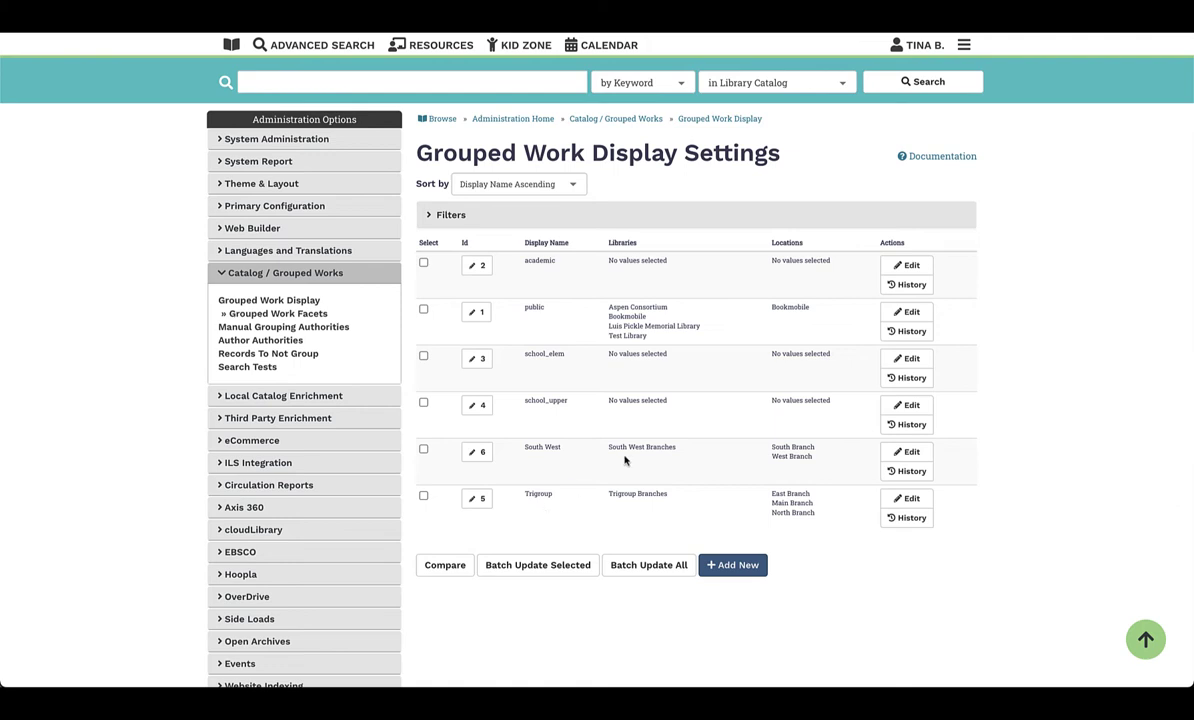
# - Open the public grouped work display for editing and expand its Search Results options to review the optional record details
pyautogui.click(914, 315)
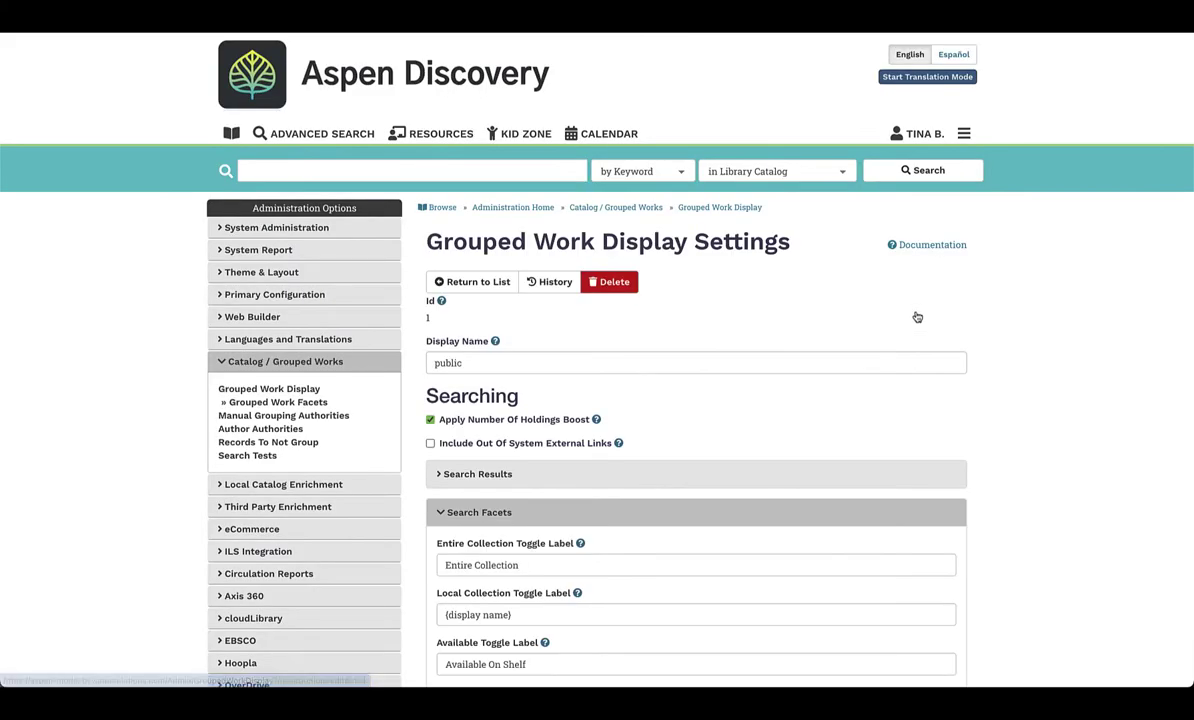
pyautogui.scroll(-2, 790, 394)
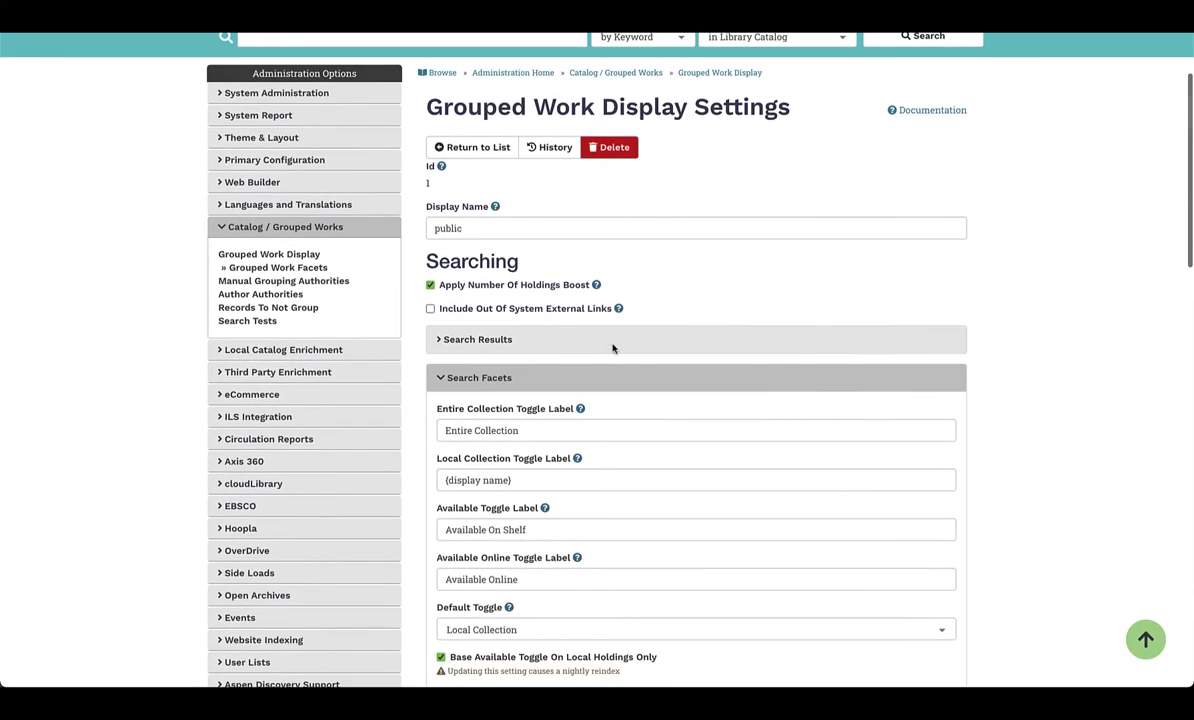
pyautogui.click(490, 339)
pyautogui.scroll(-2, 490, 339)
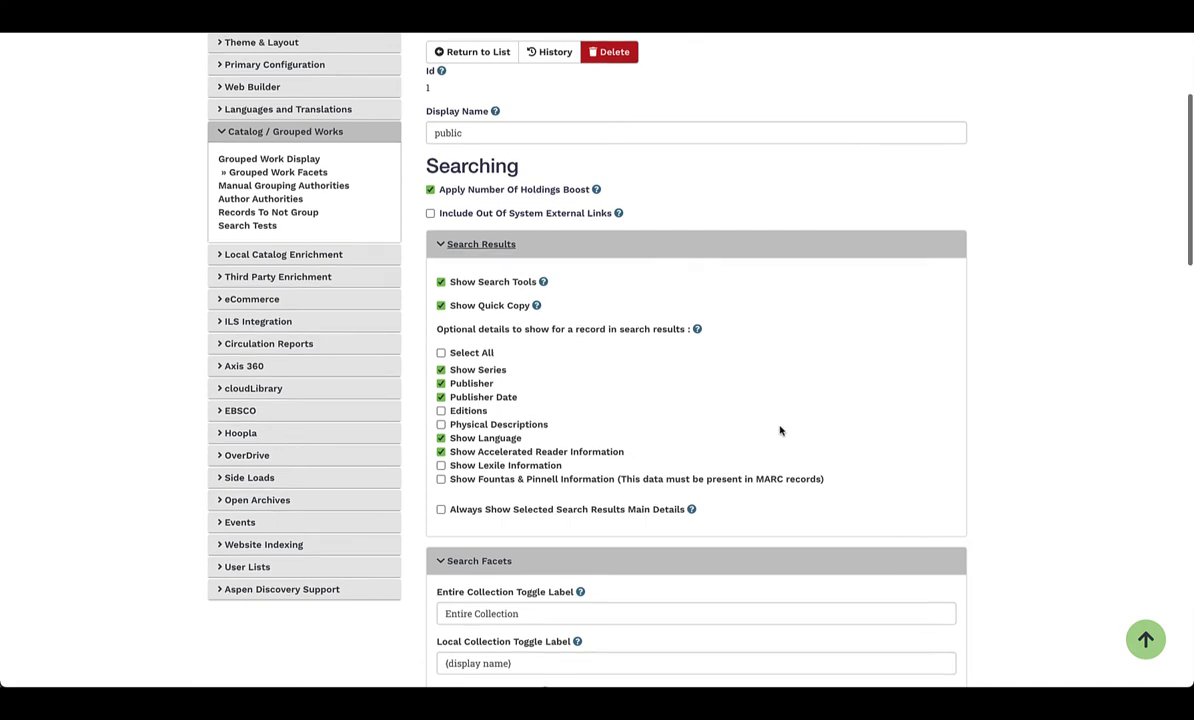
pyautogui.scroll(-3, 781, 431)
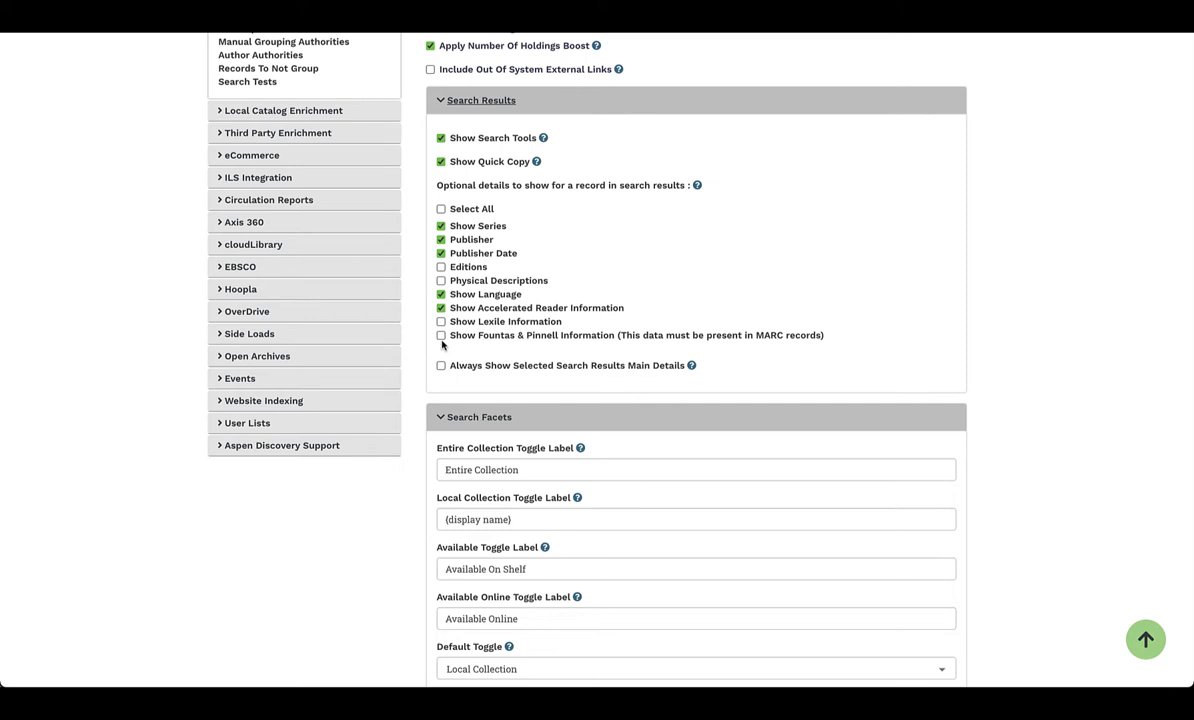
# - Review the public display's search facets, catalog enrichment, full record display, library and location settings, and save and return to the list
pyautogui.scroll(-6, 443, 344)
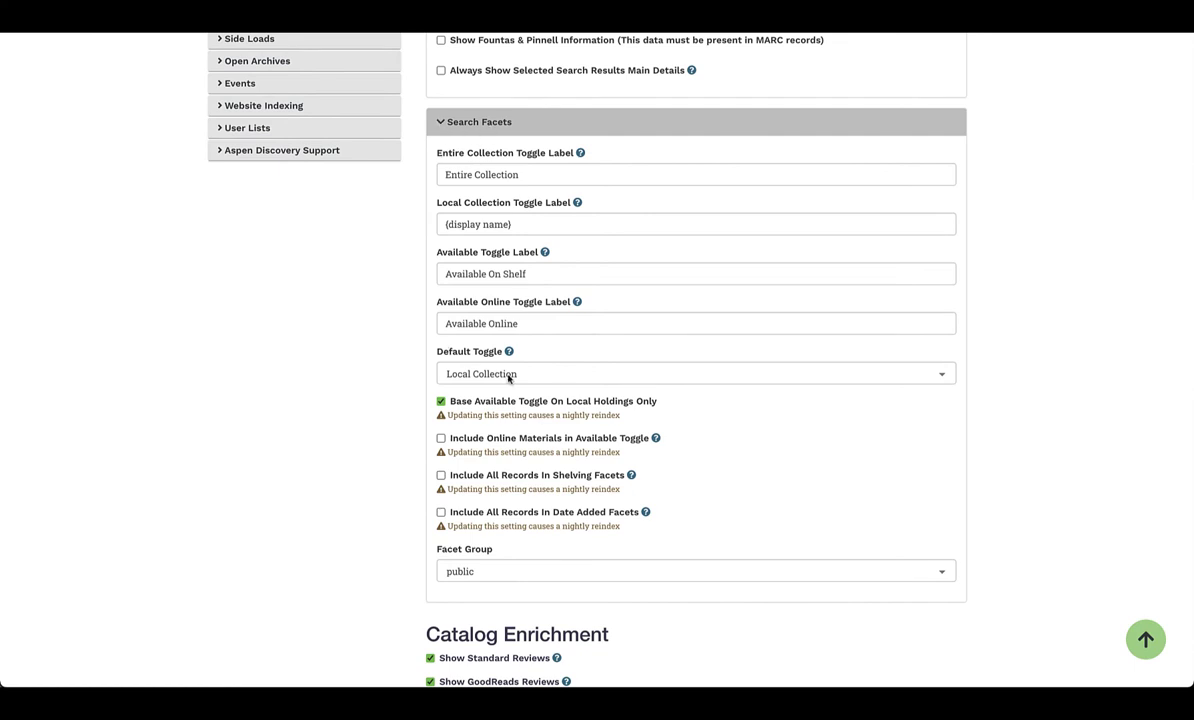
pyautogui.scroll(-7, 724, 498)
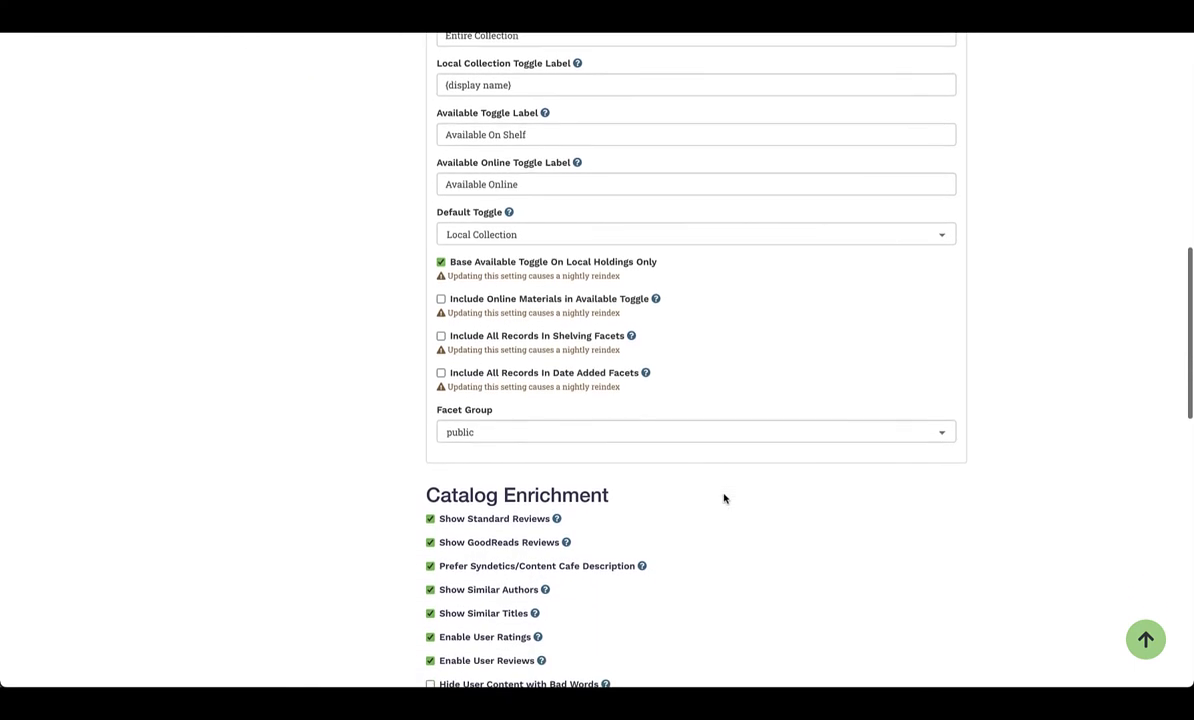
pyautogui.scroll(-5, 724, 498)
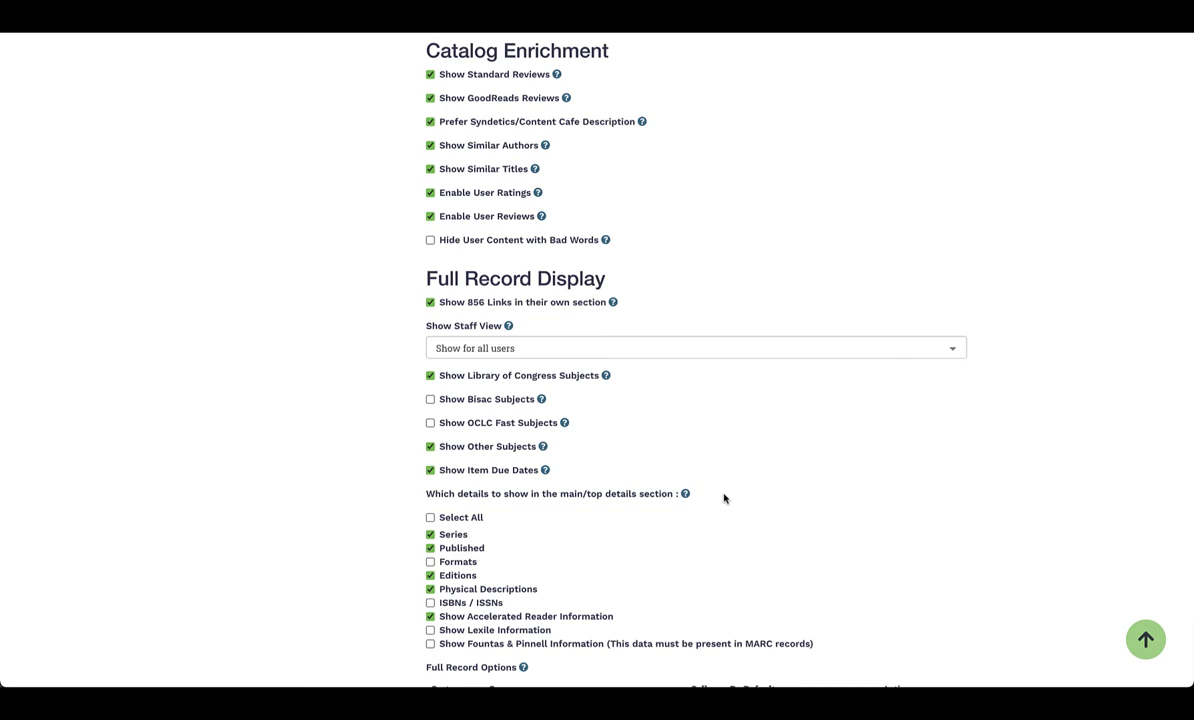
pyautogui.scroll(-3, 724, 498)
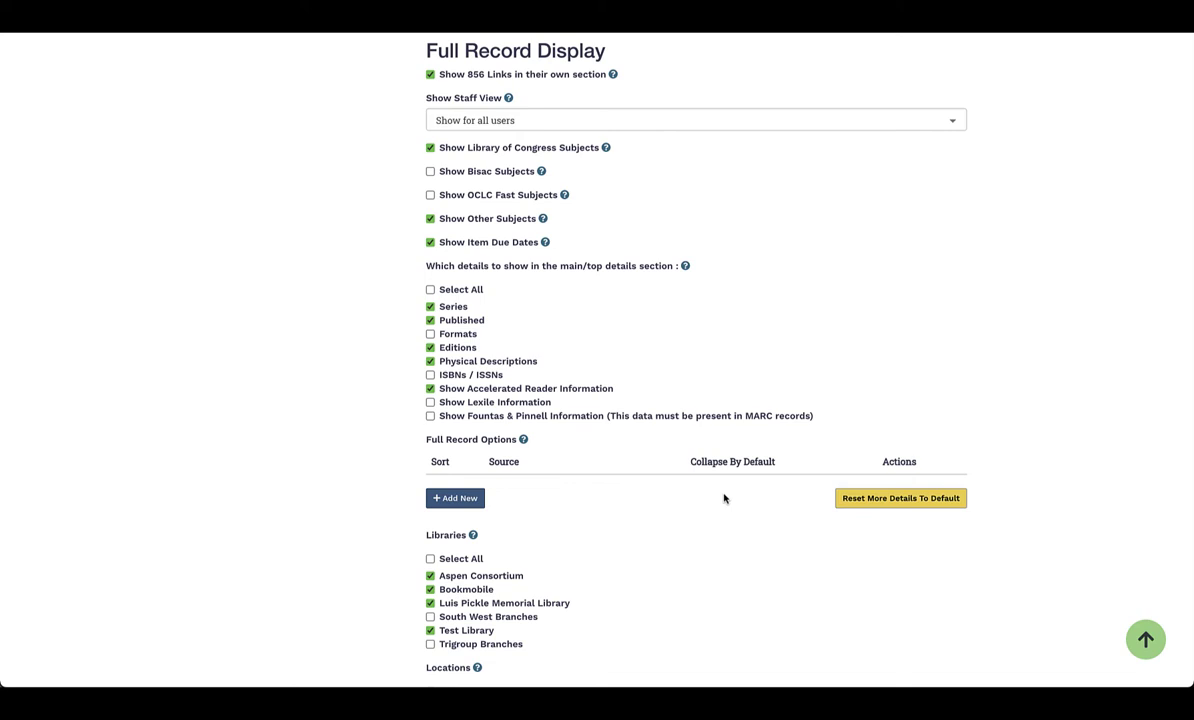
pyautogui.scroll(-5, 724, 498)
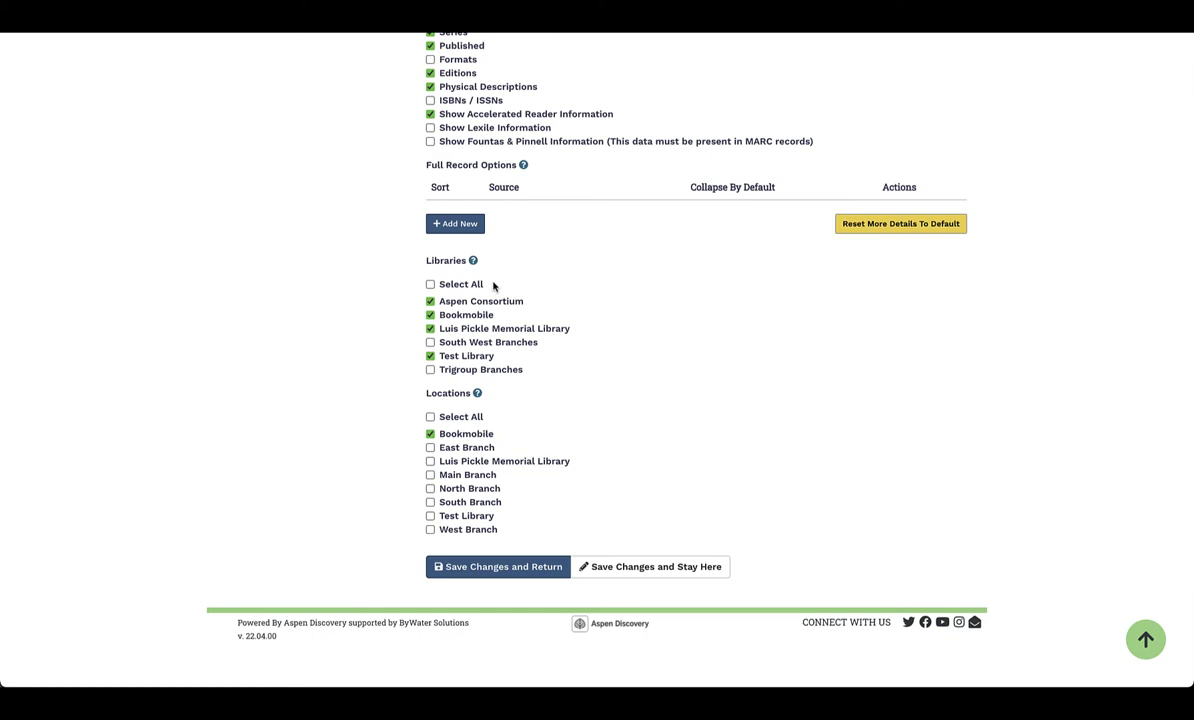
pyautogui.click(533, 570)
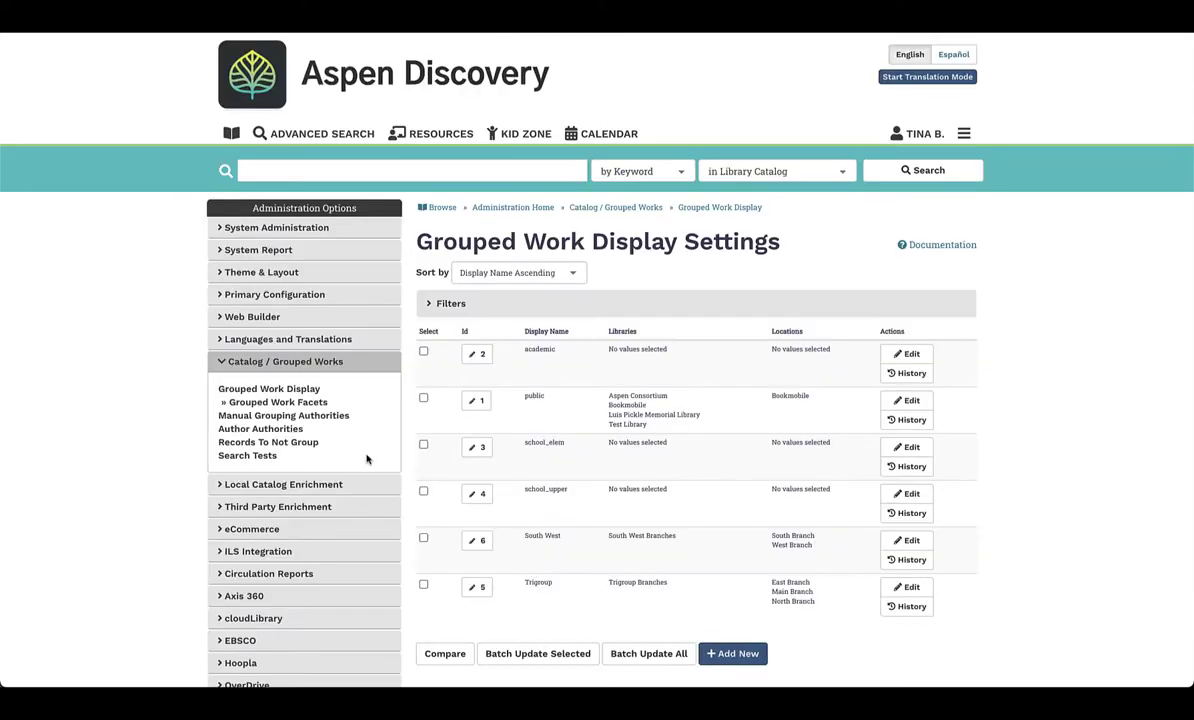
# - Go to Grouped Work Facets, open the public facet group for editing and look through its facets
pyautogui.click(262, 406)
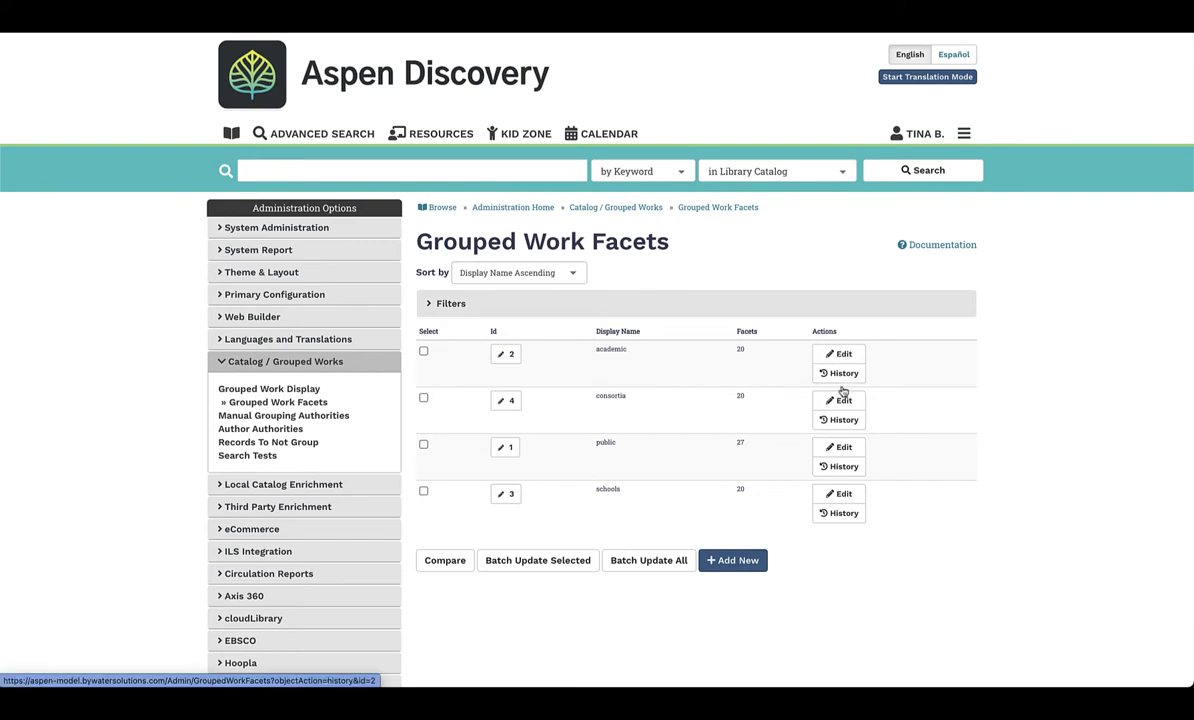
pyautogui.click(838, 451)
pyautogui.scroll(-3, 836, 455)
pyautogui.scroll(3, 834, 455)
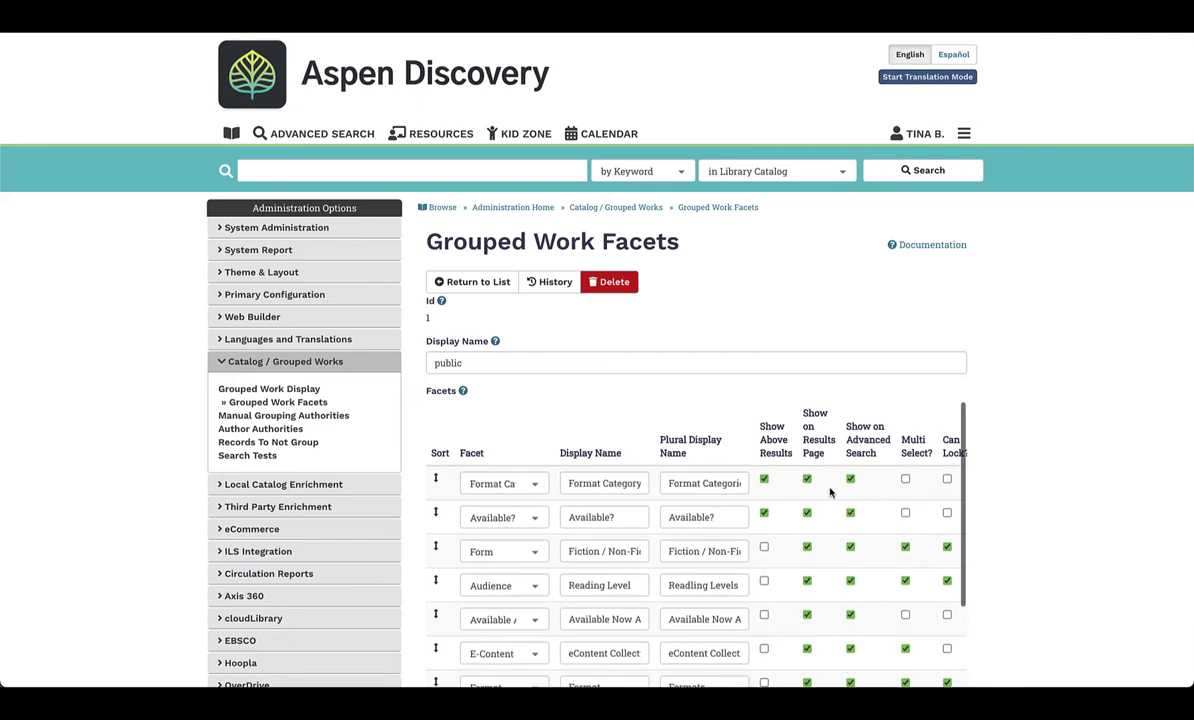
pyautogui.scroll(-2, 1066, 488)
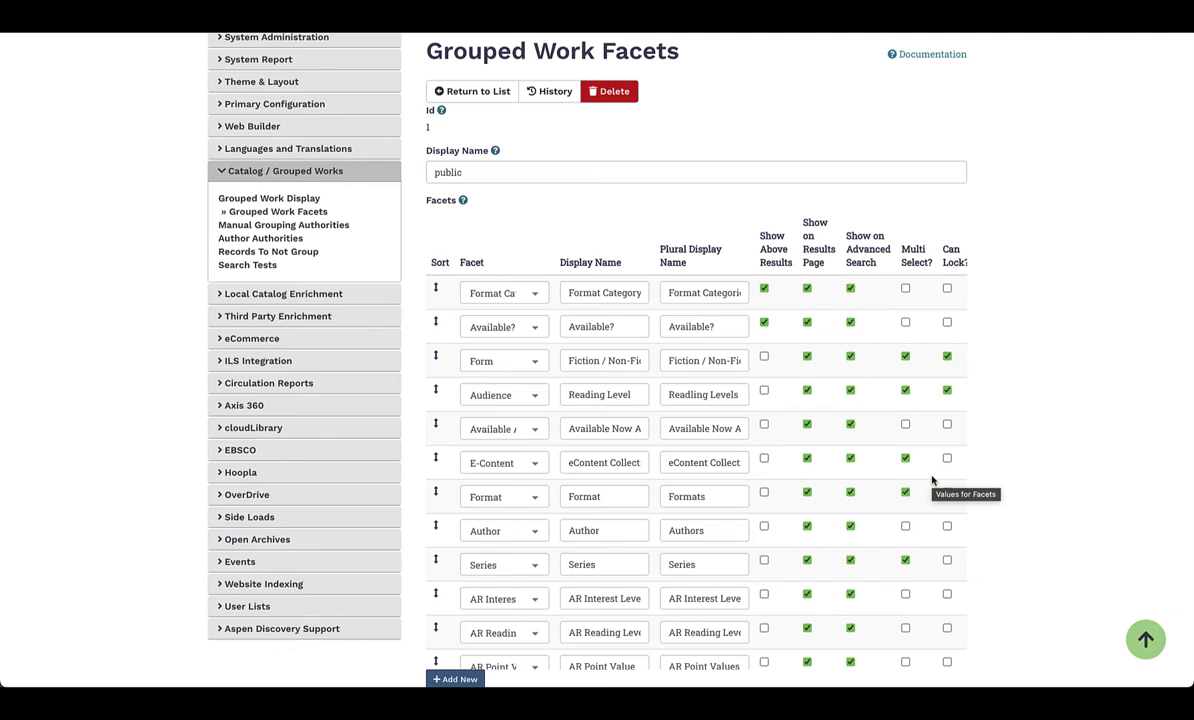
pyautogui.scroll(-2, 934, 481)
pyautogui.scroll(2, 934, 481)
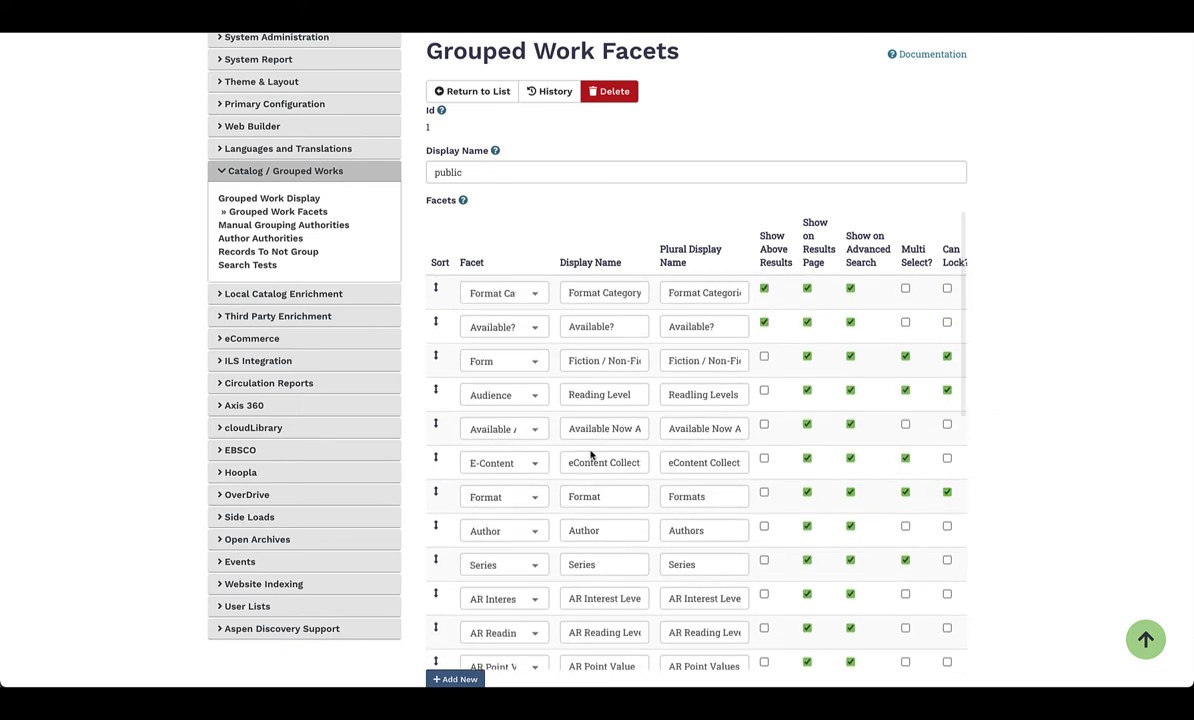
# - Check the available facet types and display name for the Form facet, and examine the remaining facet option columns
pyautogui.click(531, 371)
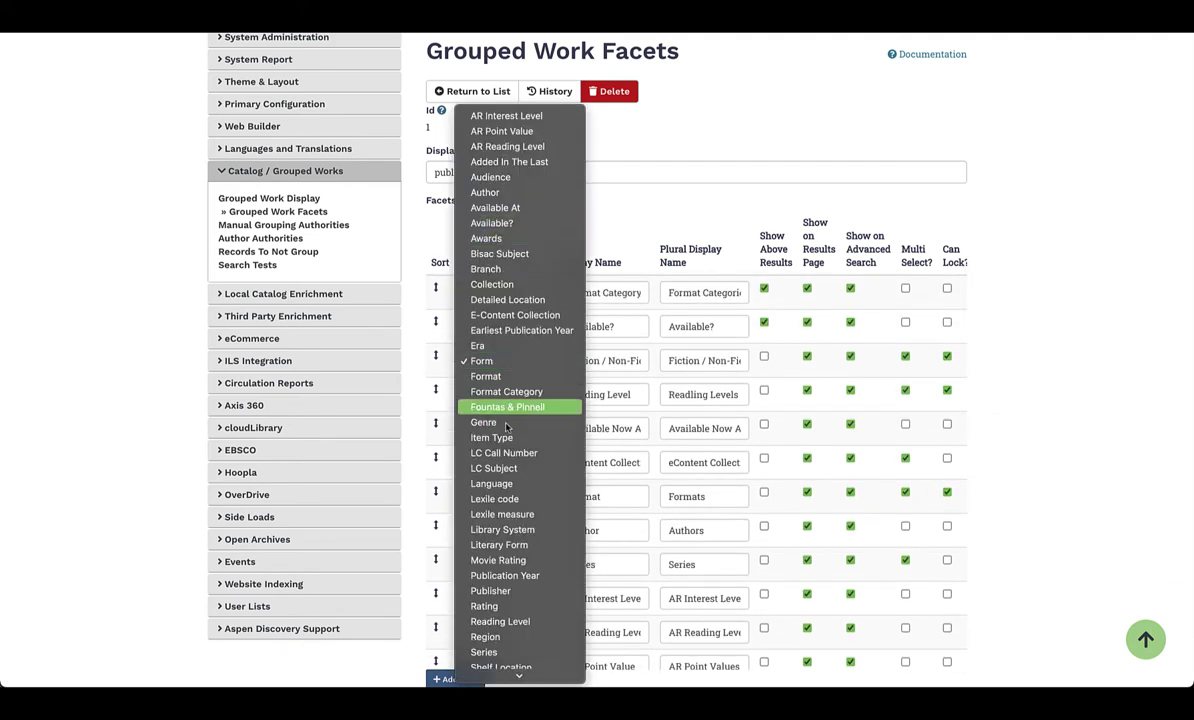
pyautogui.click(442, 358)
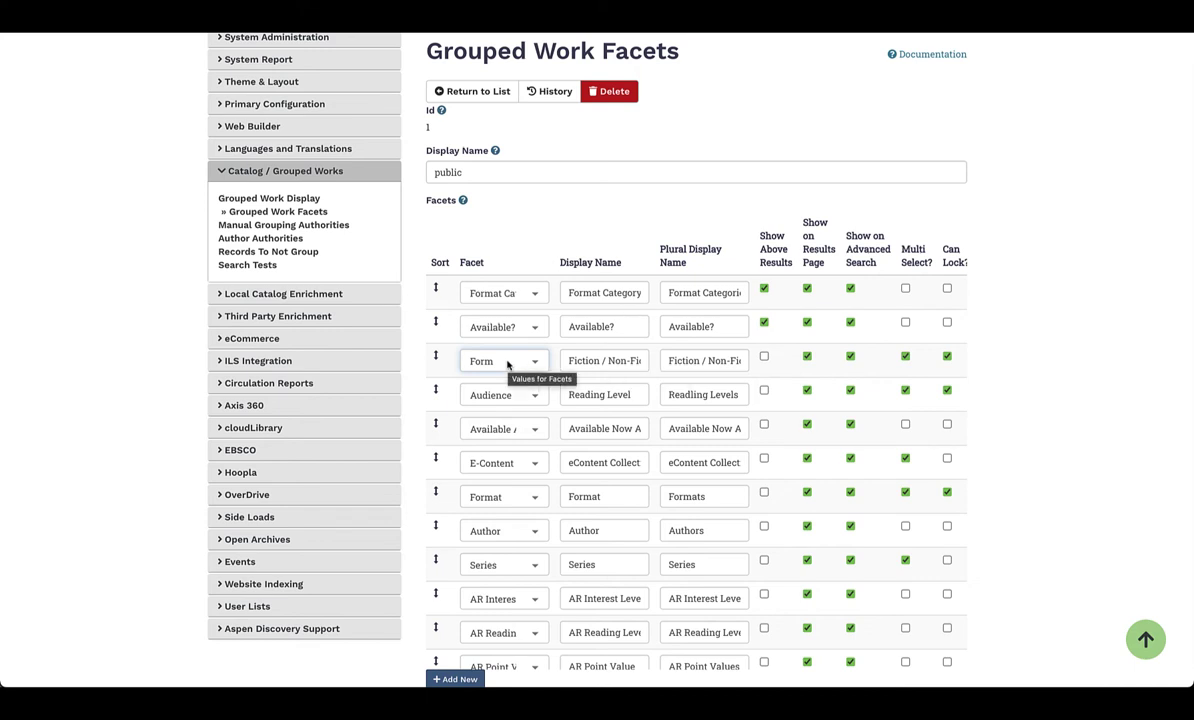
pyautogui.click(590, 362)
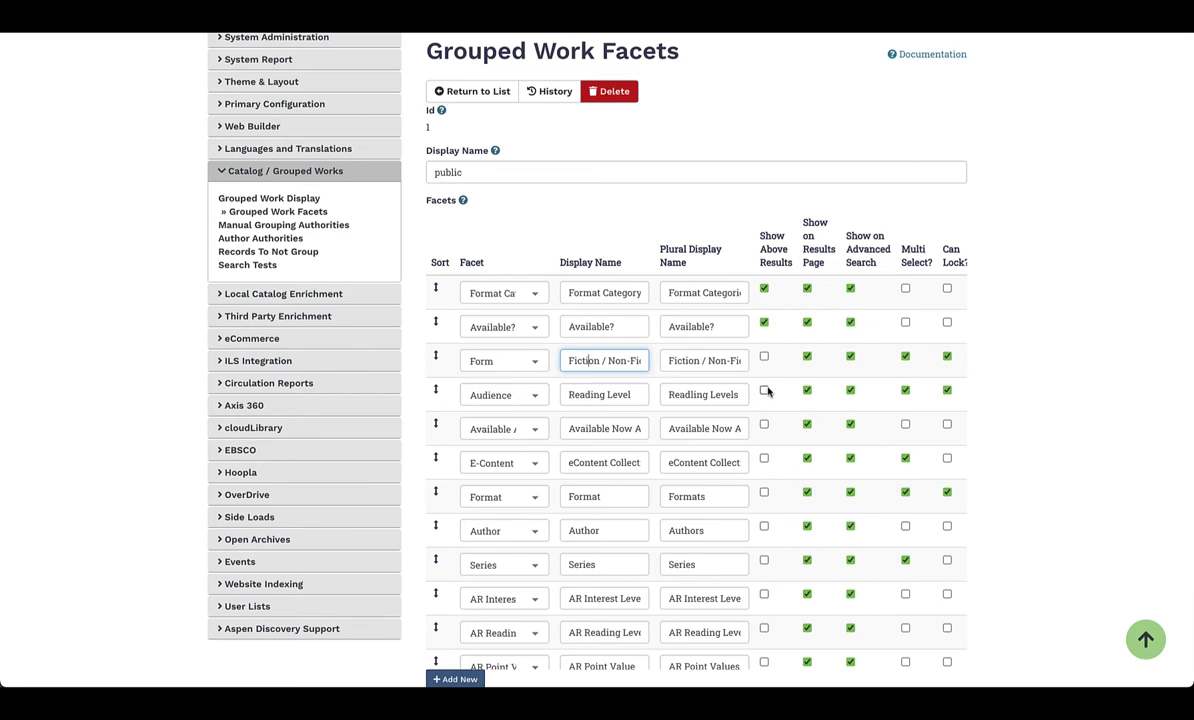
pyautogui.hscroll(3, 765, 390)
pyautogui.hscroll(2, 768, 392)
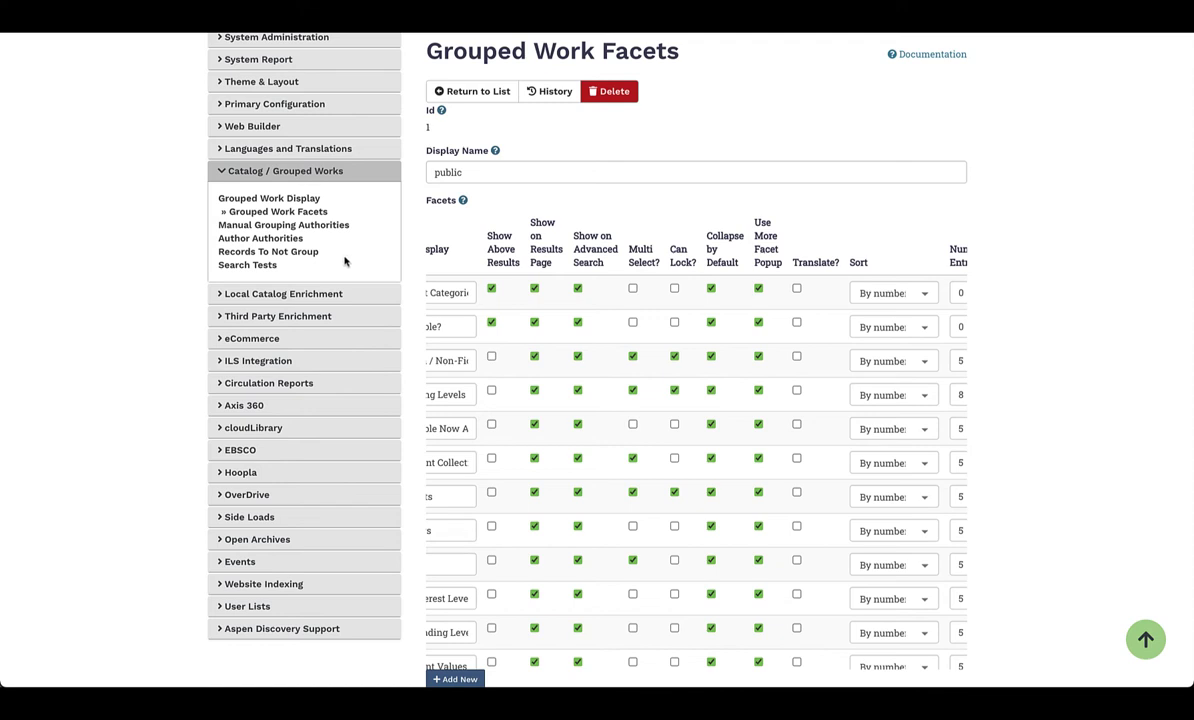
# - Return to Administration Home and search the library catalog by keyword for "gone girl" to view the results and facets
pyautogui.scroll(2, 459, 126)
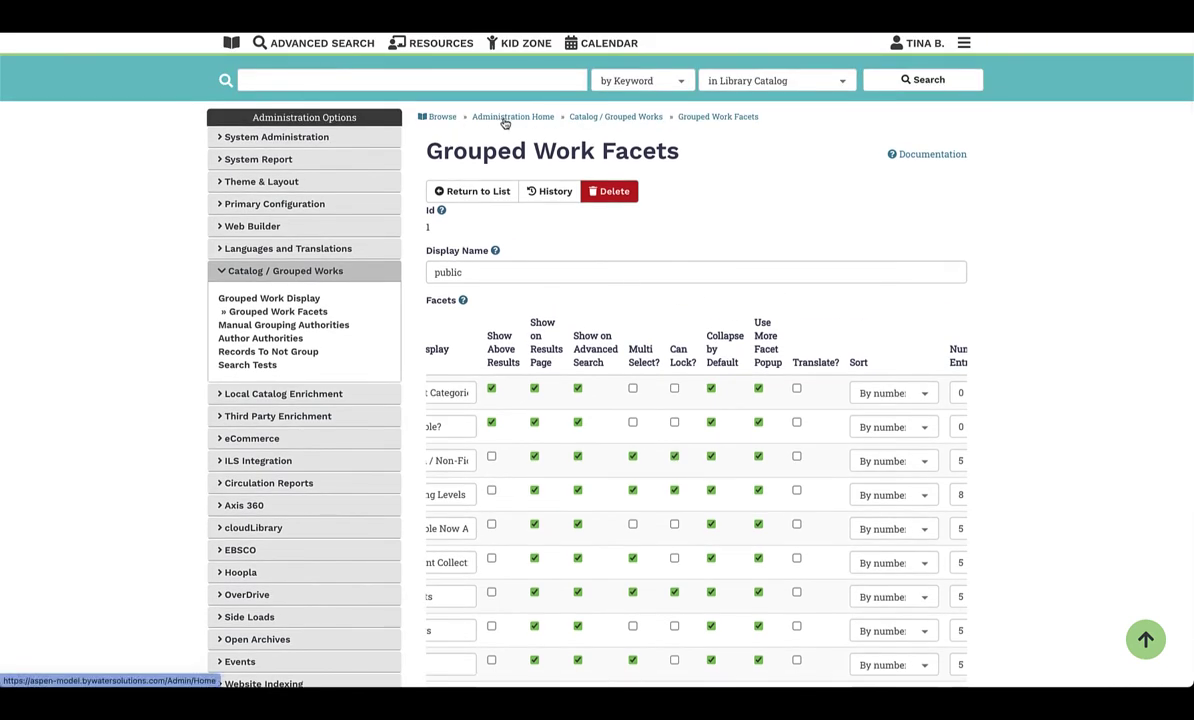
pyautogui.click(506, 119)
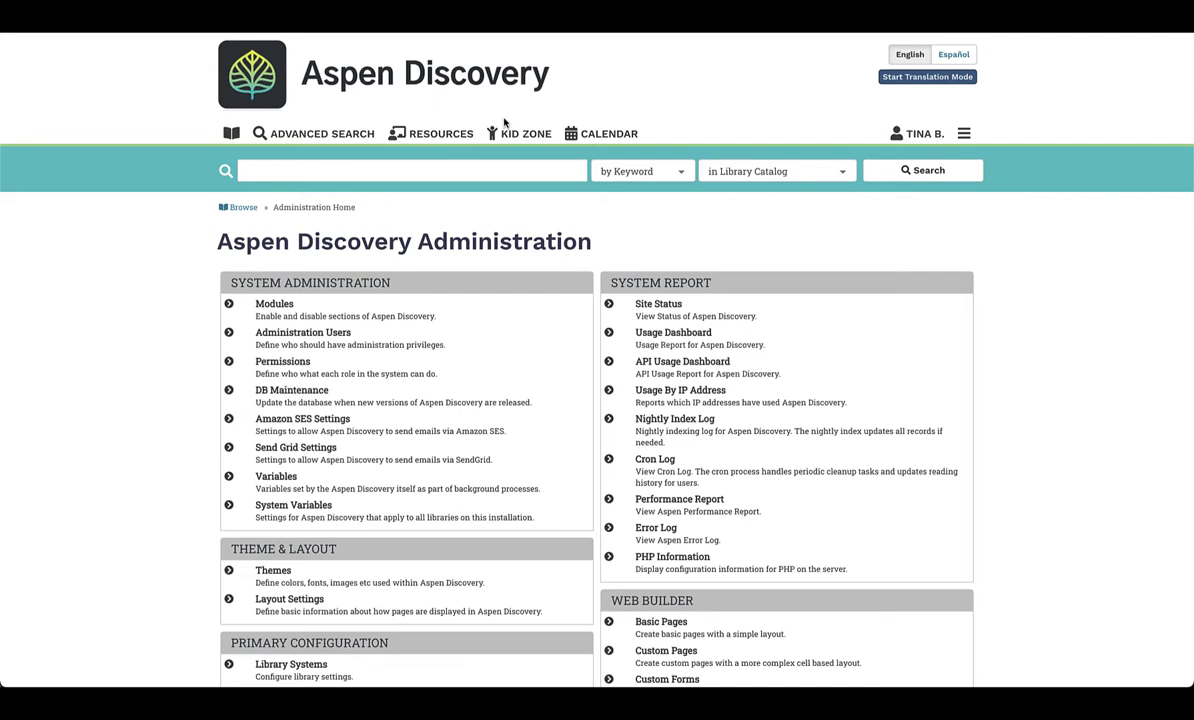
pyautogui.click(392, 177)
pyautogui.write('gone girl')
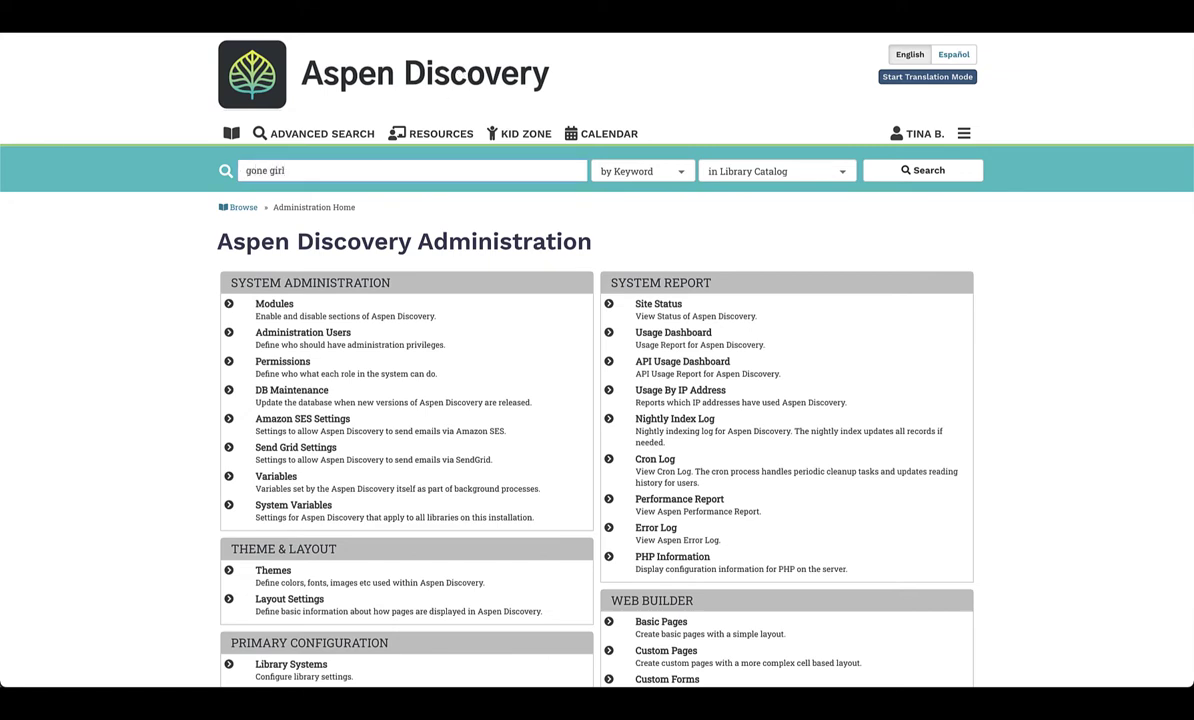
pyautogui.press('Return')
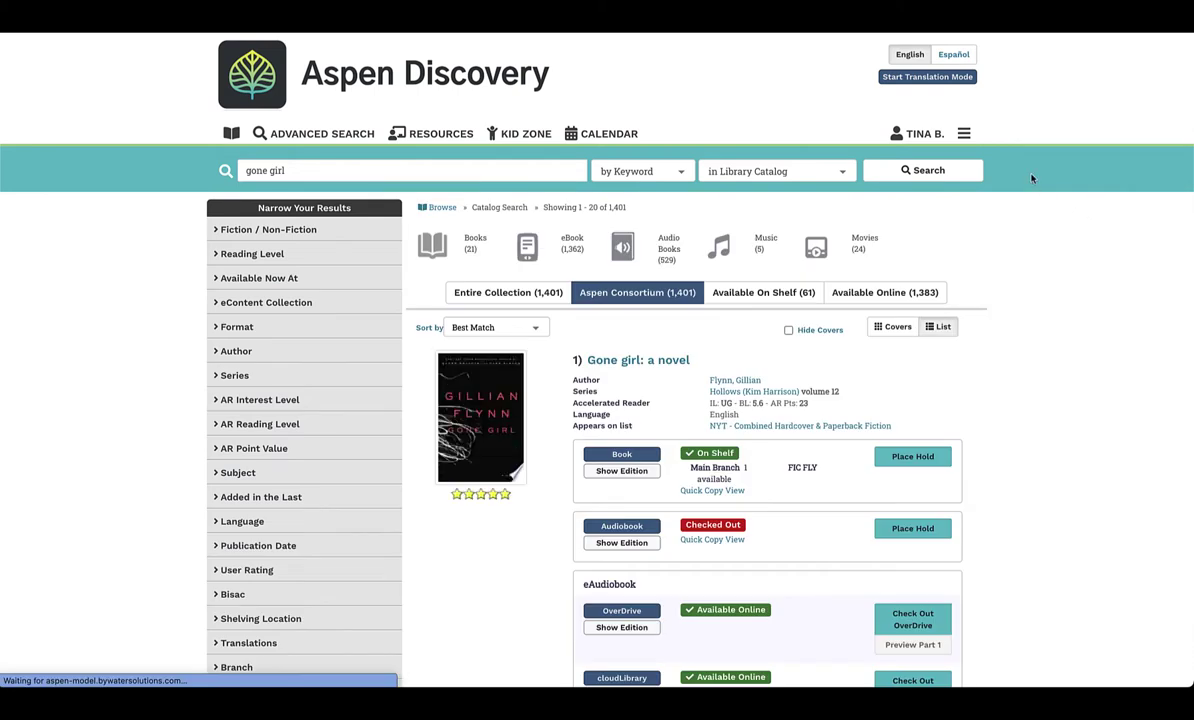
pyautogui.scroll(-3, 1037, 333)
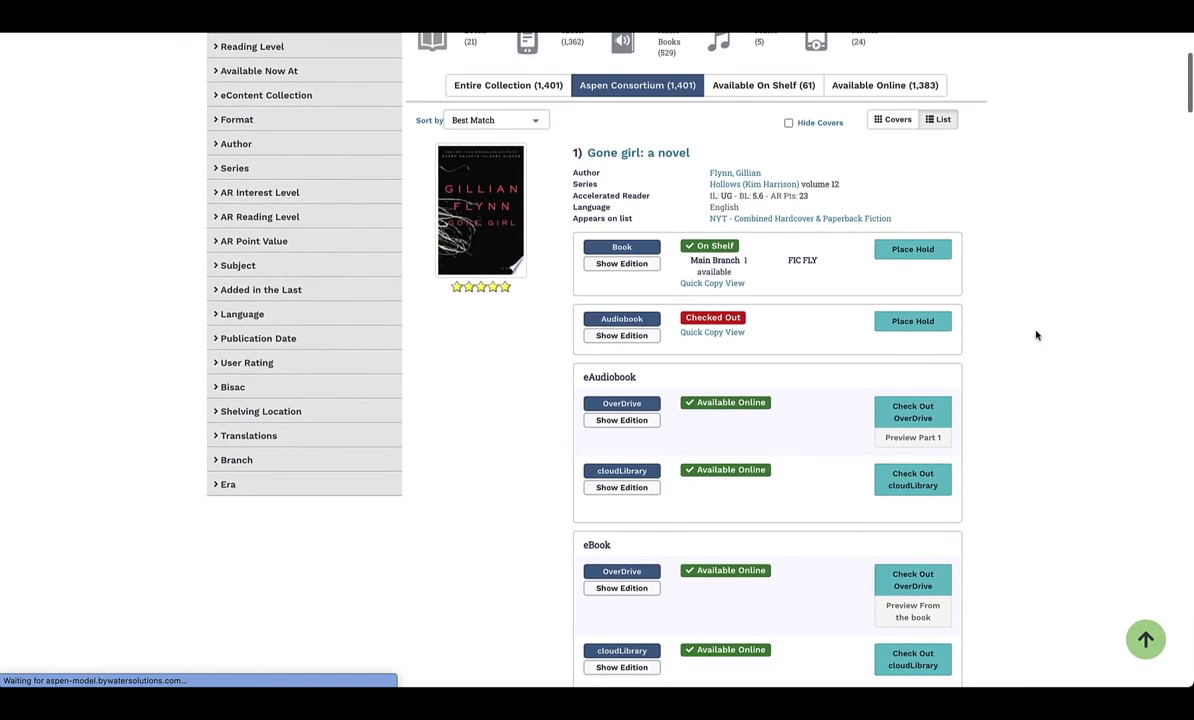
# - Open the Group With form for the first Gone Girl result, check the selectable primary works and close it without grouping
pyautogui.scroll(-5, 1037, 335)
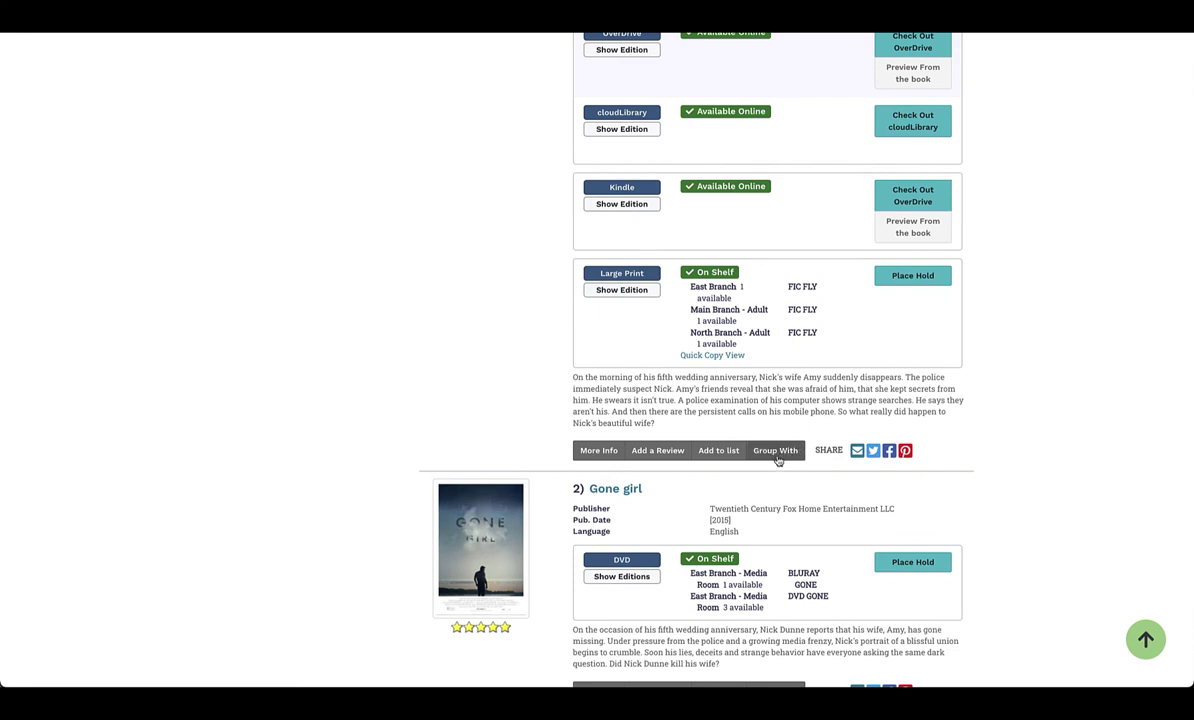
pyautogui.click(780, 452)
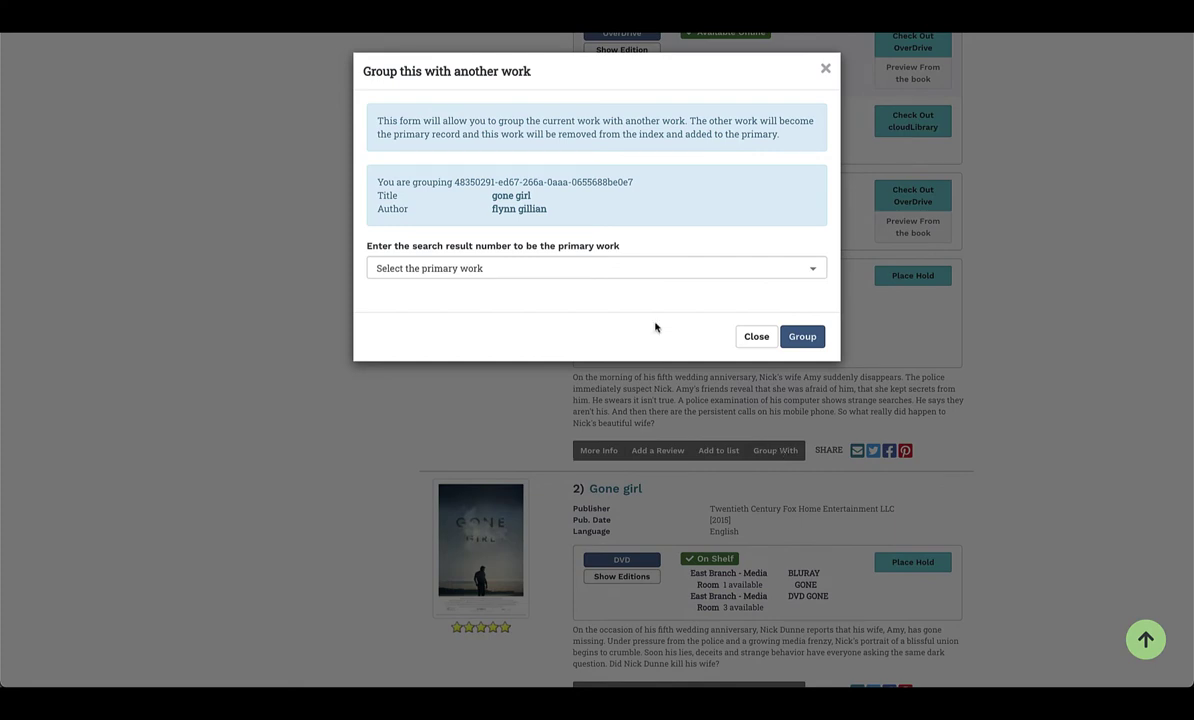
pyautogui.click(568, 270)
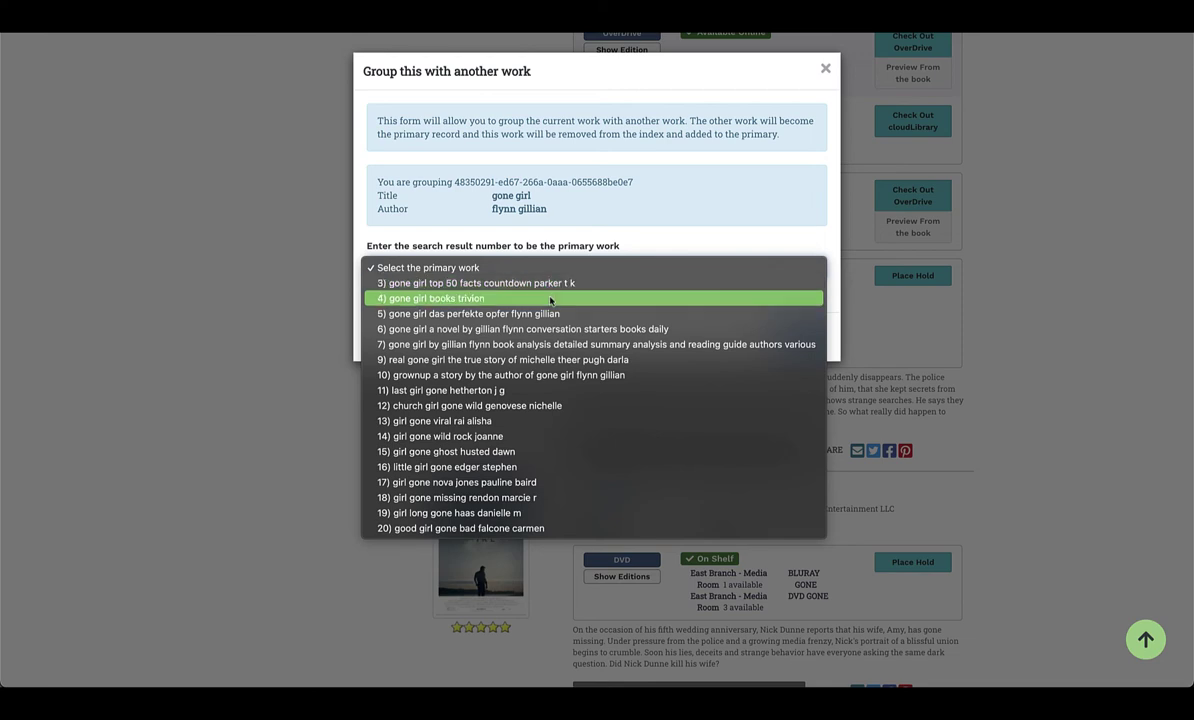
pyautogui.click(651, 222)
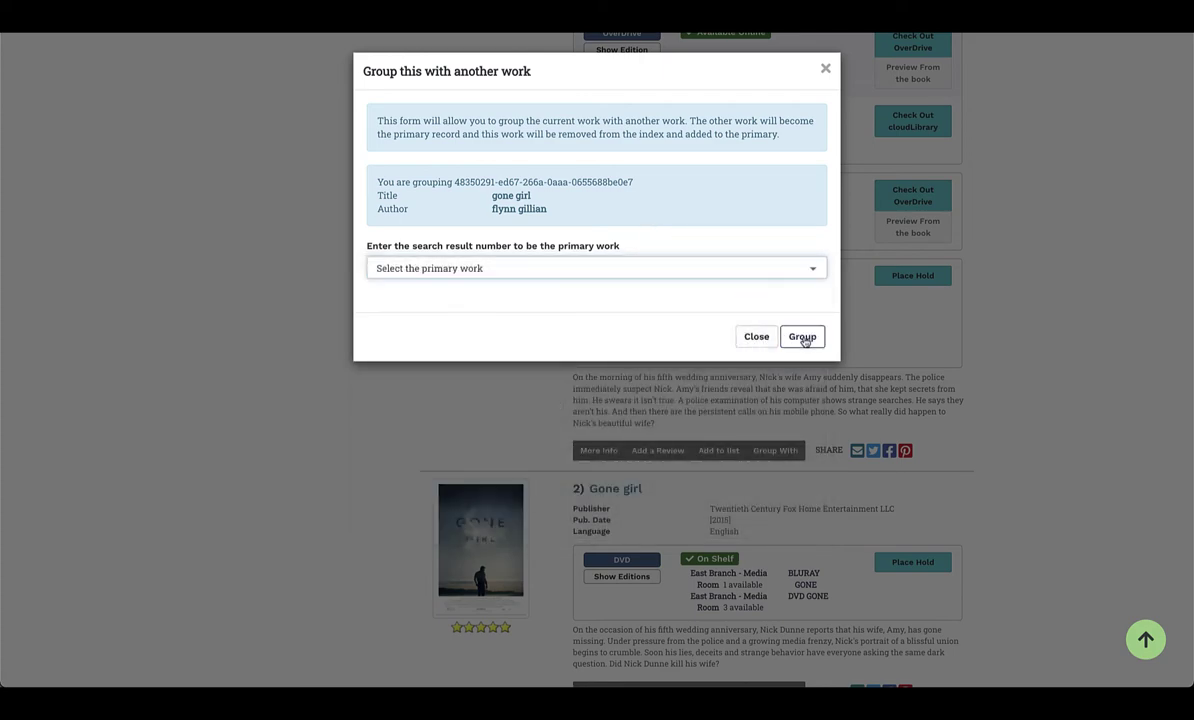
pyautogui.click(764, 340)
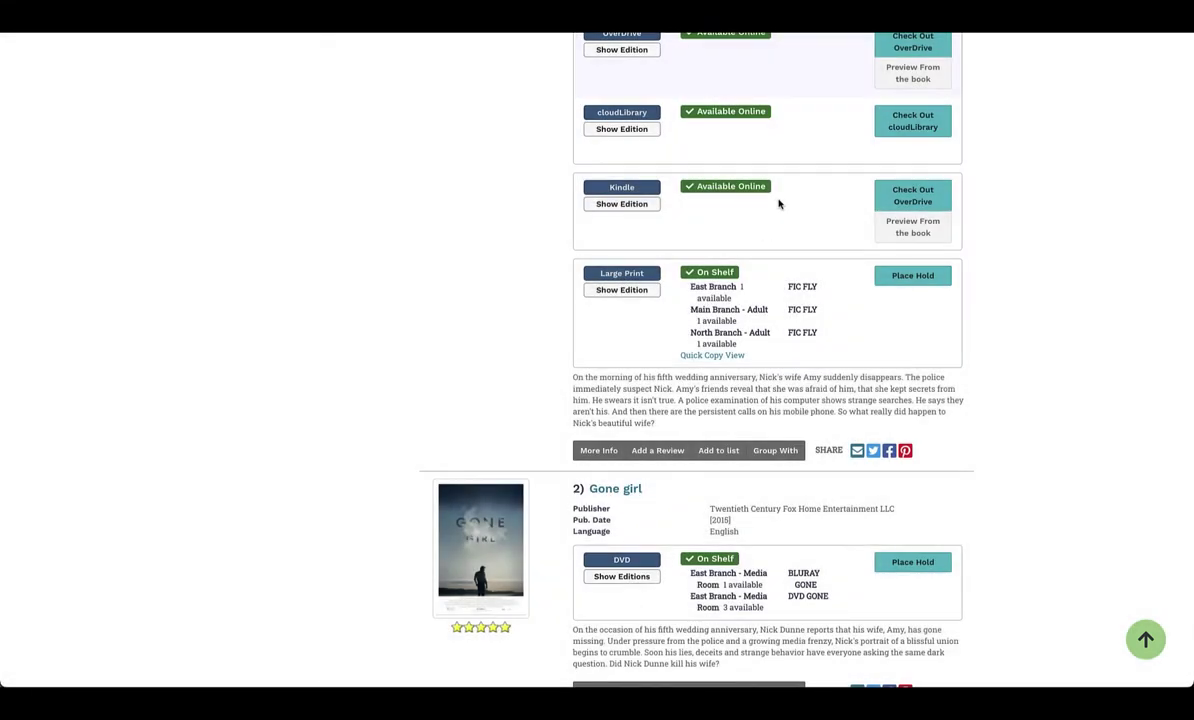
# - Return to Aspen Administration and open the Records To Not Group list under Catalog / Grouped Works
pyautogui.scroll(10, 477, 256)
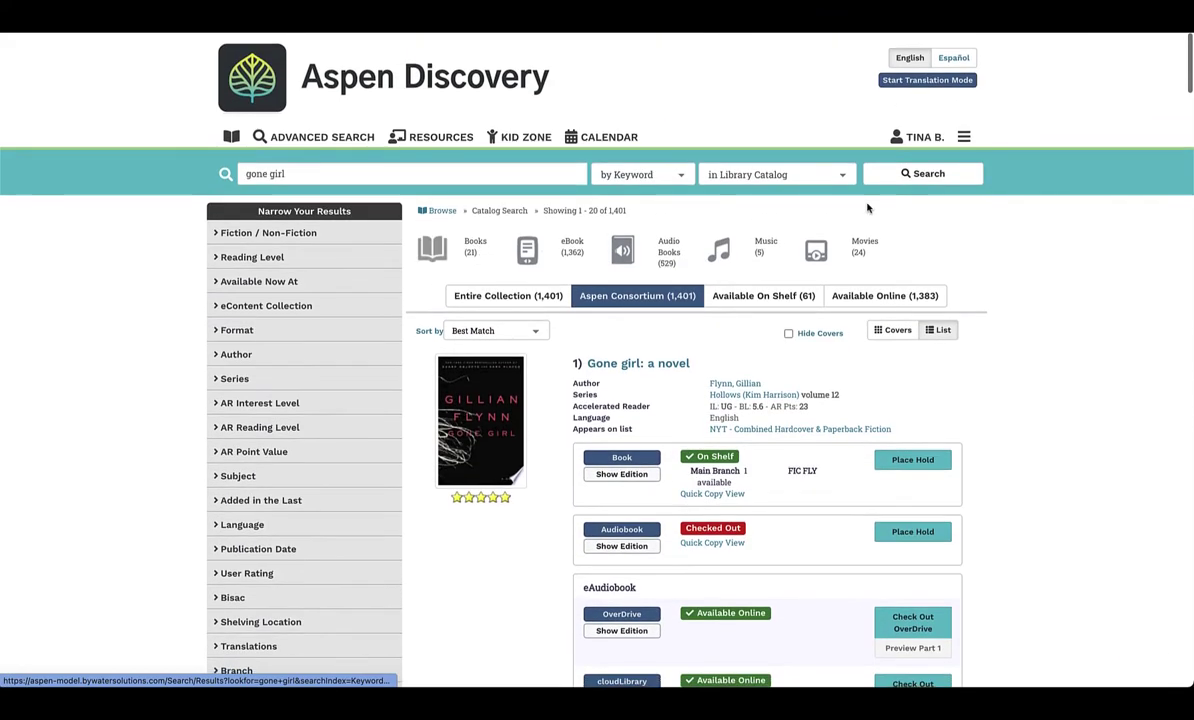
pyautogui.click(958, 138)
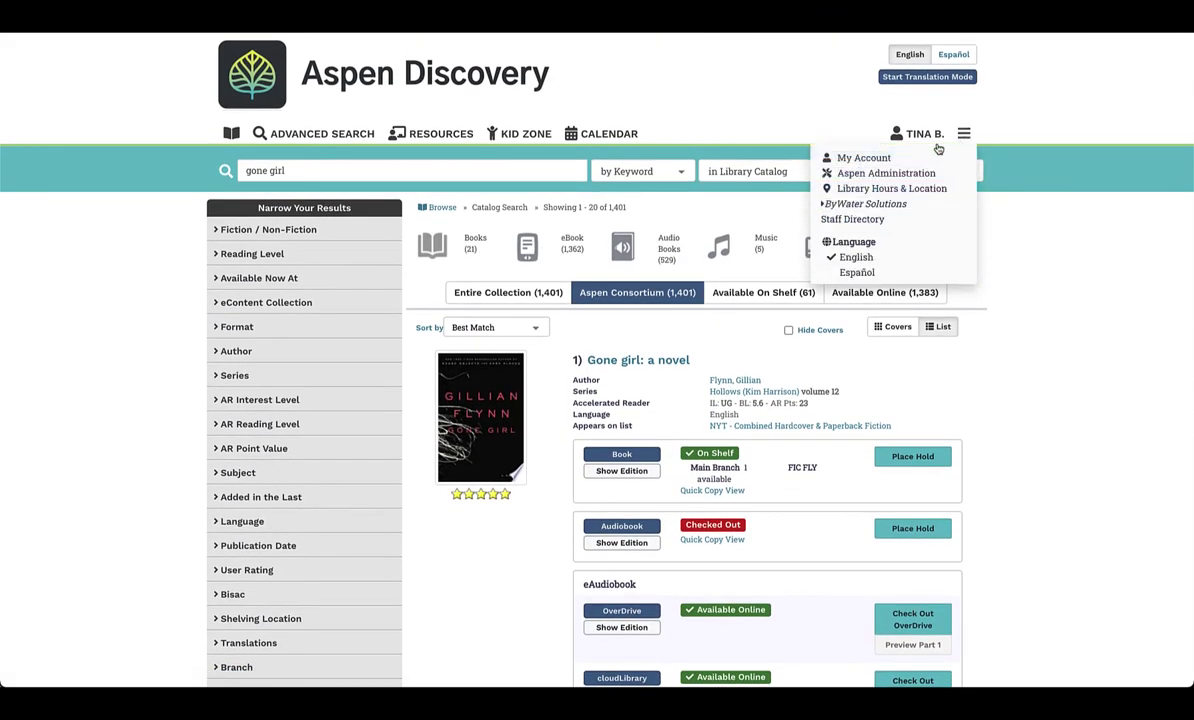
pyautogui.click(878, 175)
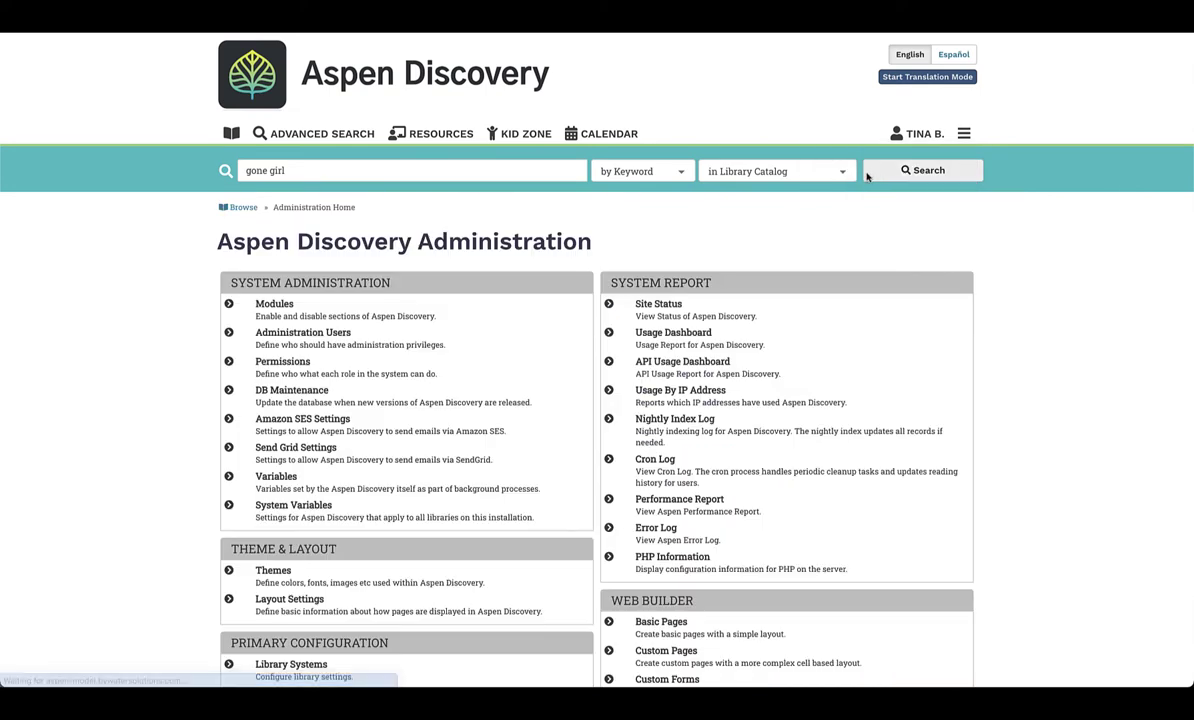
pyautogui.scroll(-5, 528, 395)
pyautogui.scroll(-3, 528, 398)
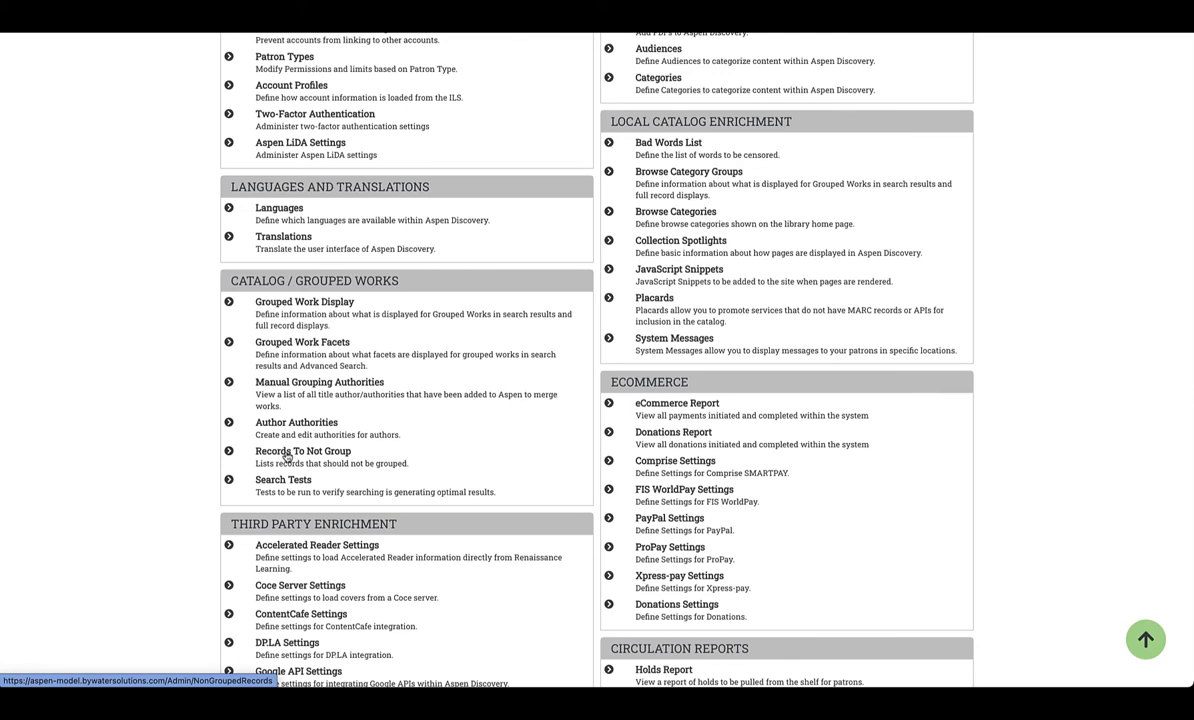
pyautogui.click(287, 456)
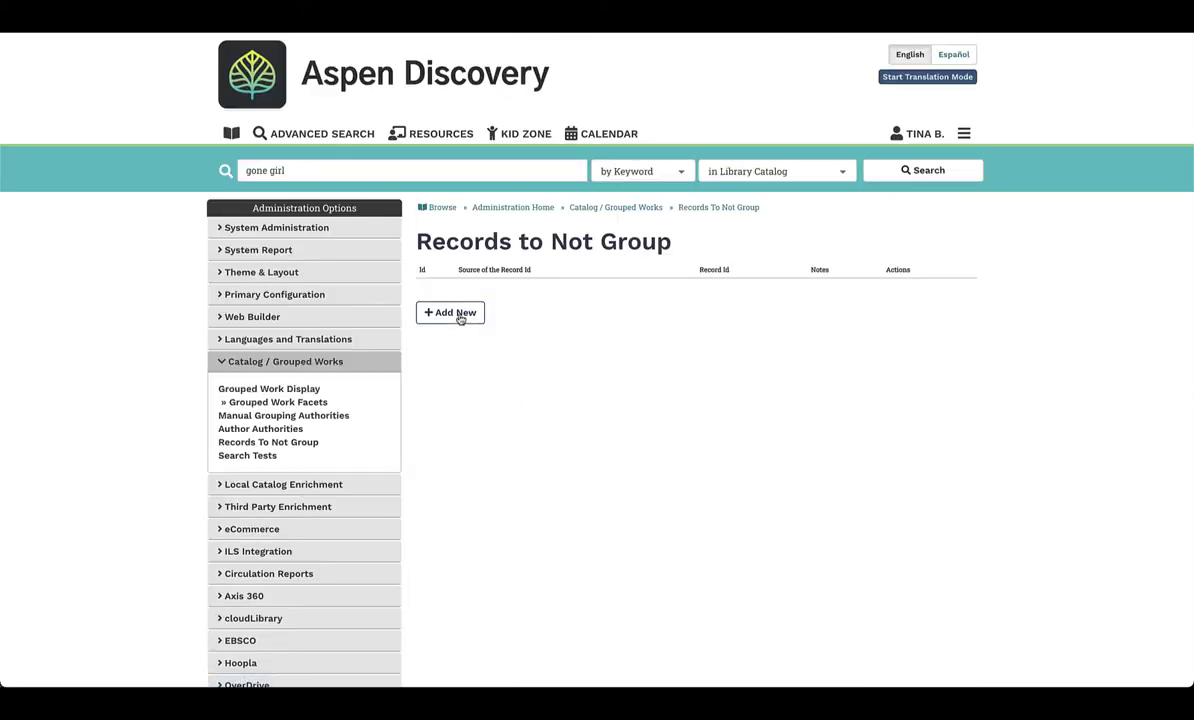
# - Open a blank Records to Not Group entry and review its record source, Record Id and Notes fields
pyautogui.click(458, 314)
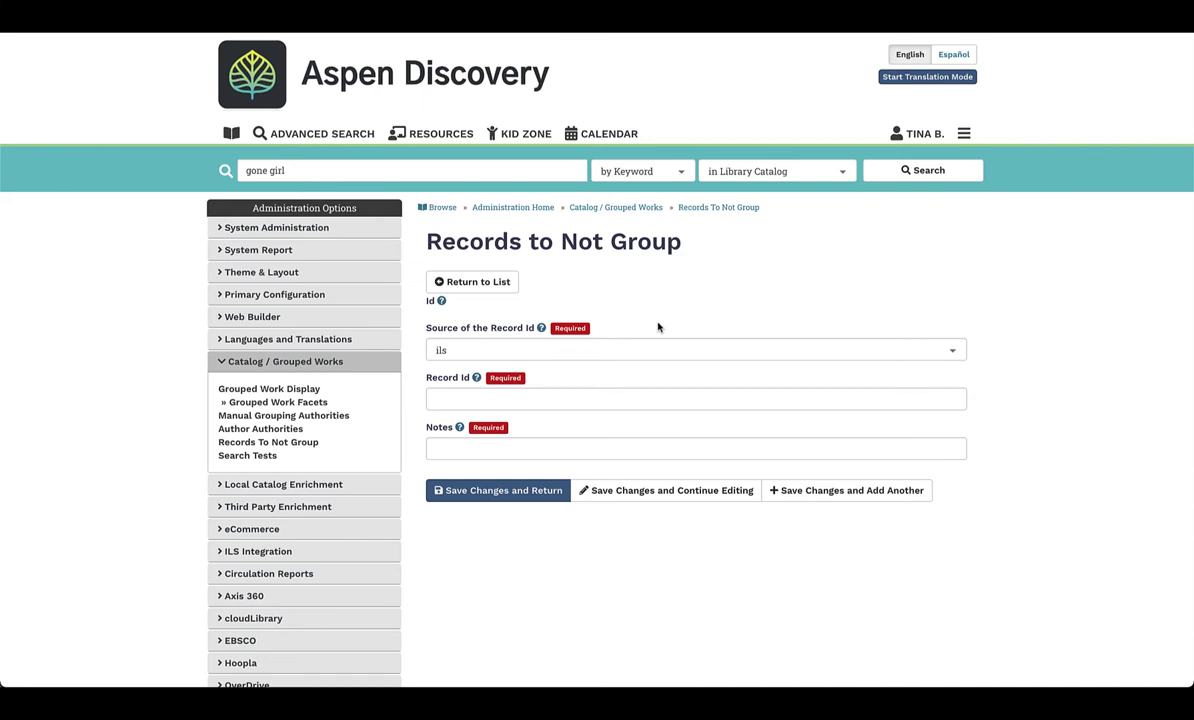
pyautogui.scroll(-1, 658, 328)
pyautogui.click(466, 362)
pyautogui.click(443, 405)
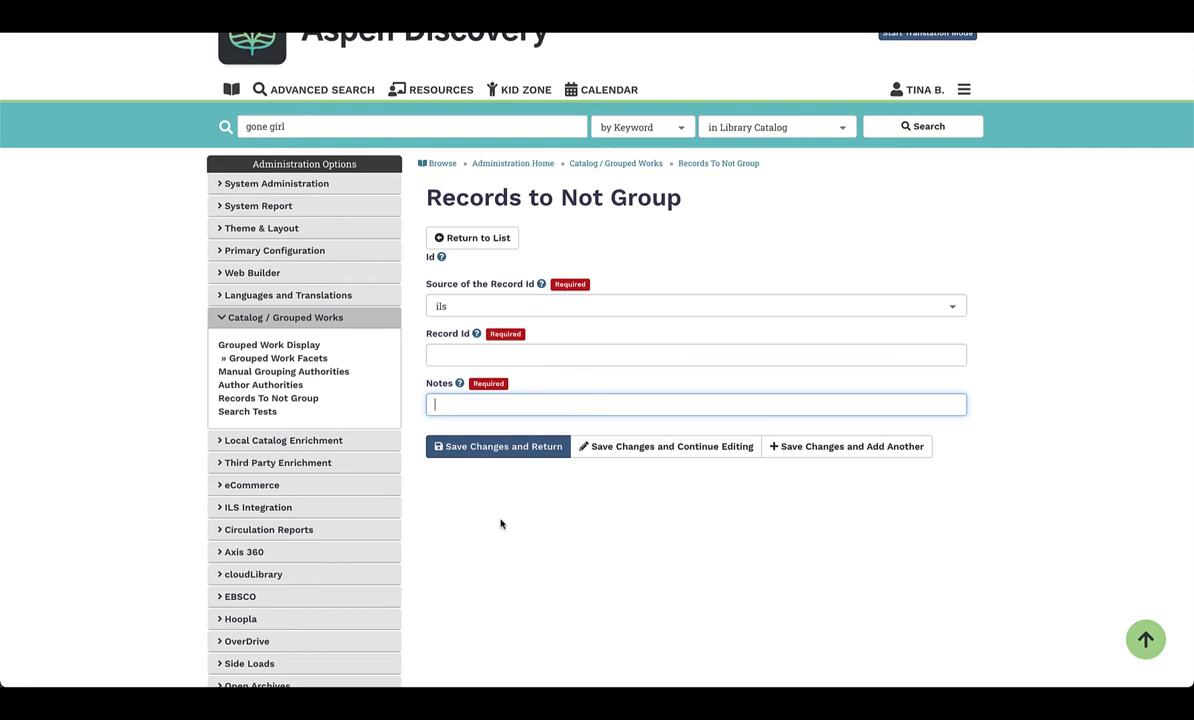
# - Go to the manual grouping authorities and open the first "collide" entry, Id 12, to view its details
pyautogui.click(311, 383)
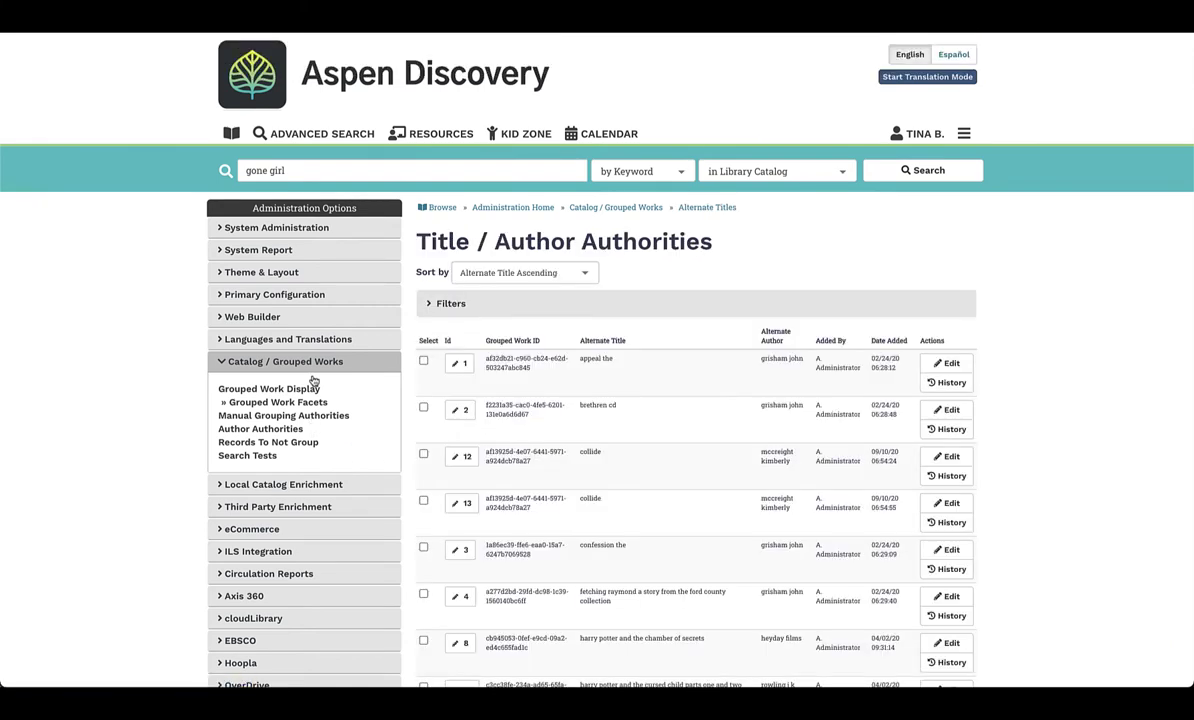
pyautogui.scroll(-2, 993, 388)
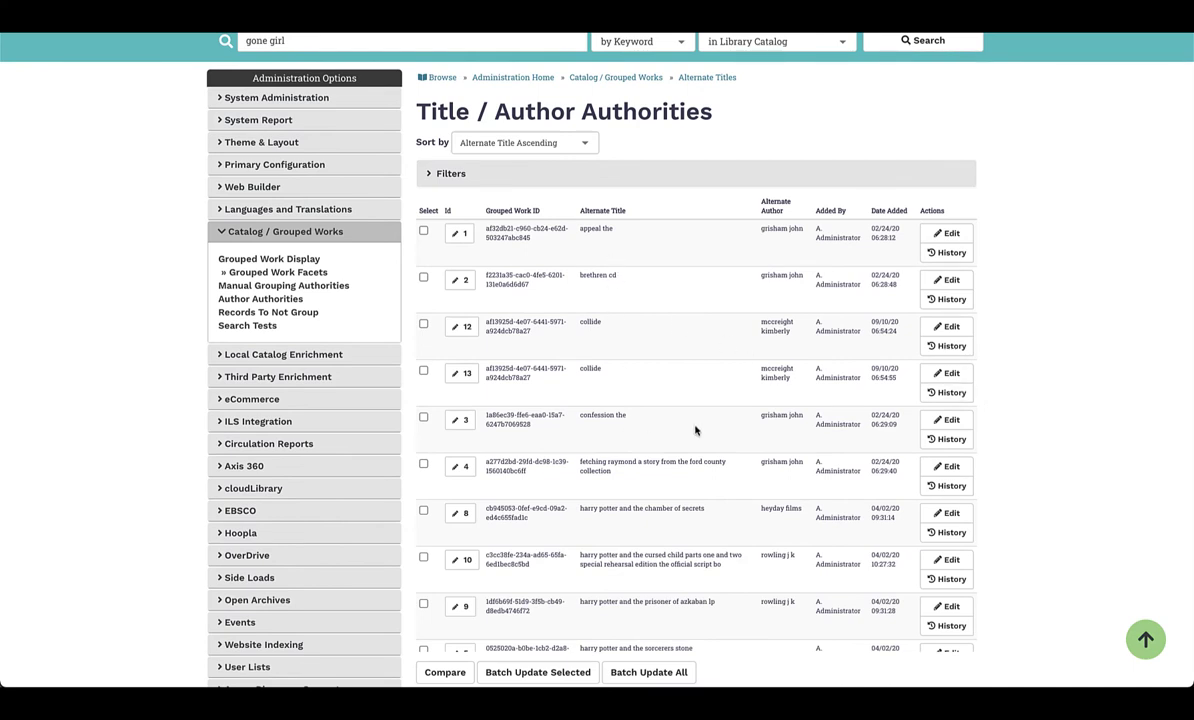
pyautogui.click(947, 329)
pyautogui.scroll(-1, 813, 332)
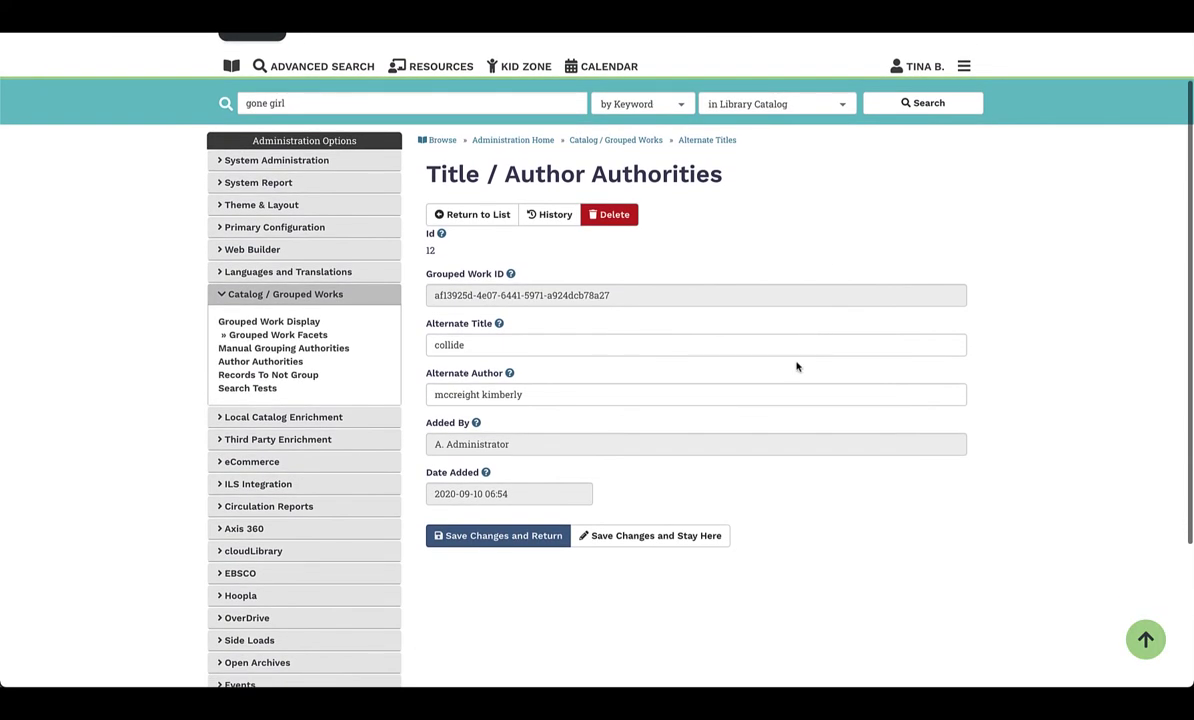
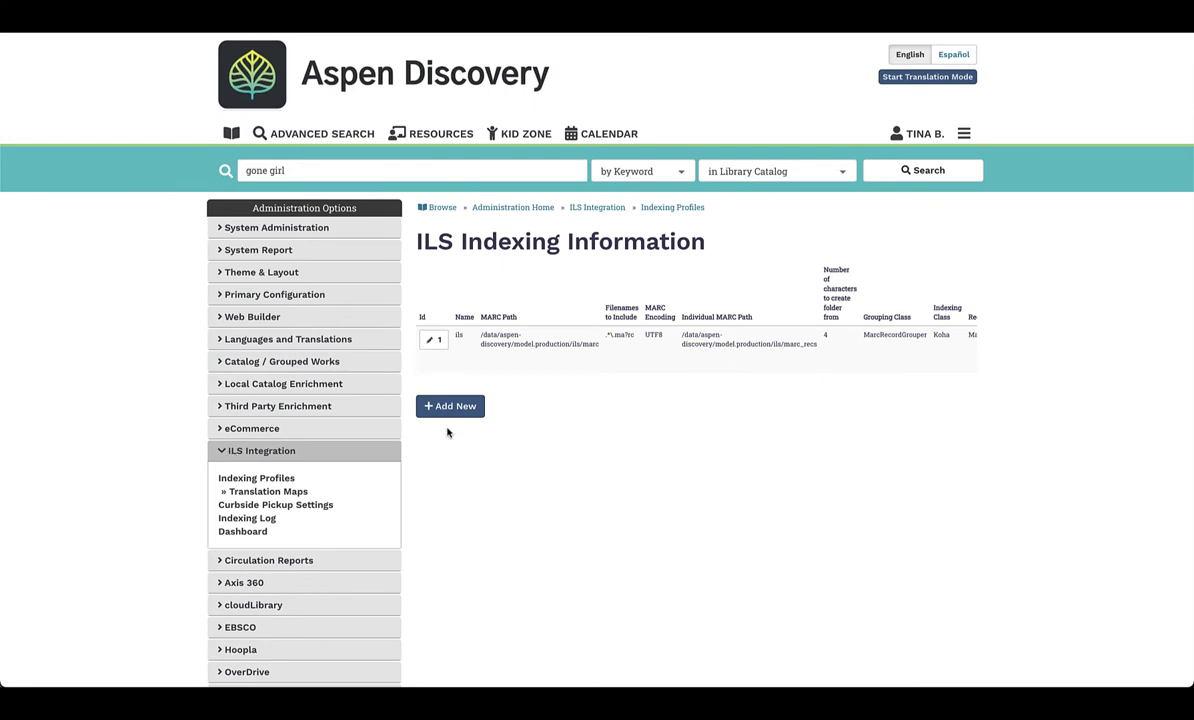
# - Examine the ils indexing profile's columns, open the profile for editing and look through its general settings
pyautogui.hscroll(10, 923, 350)
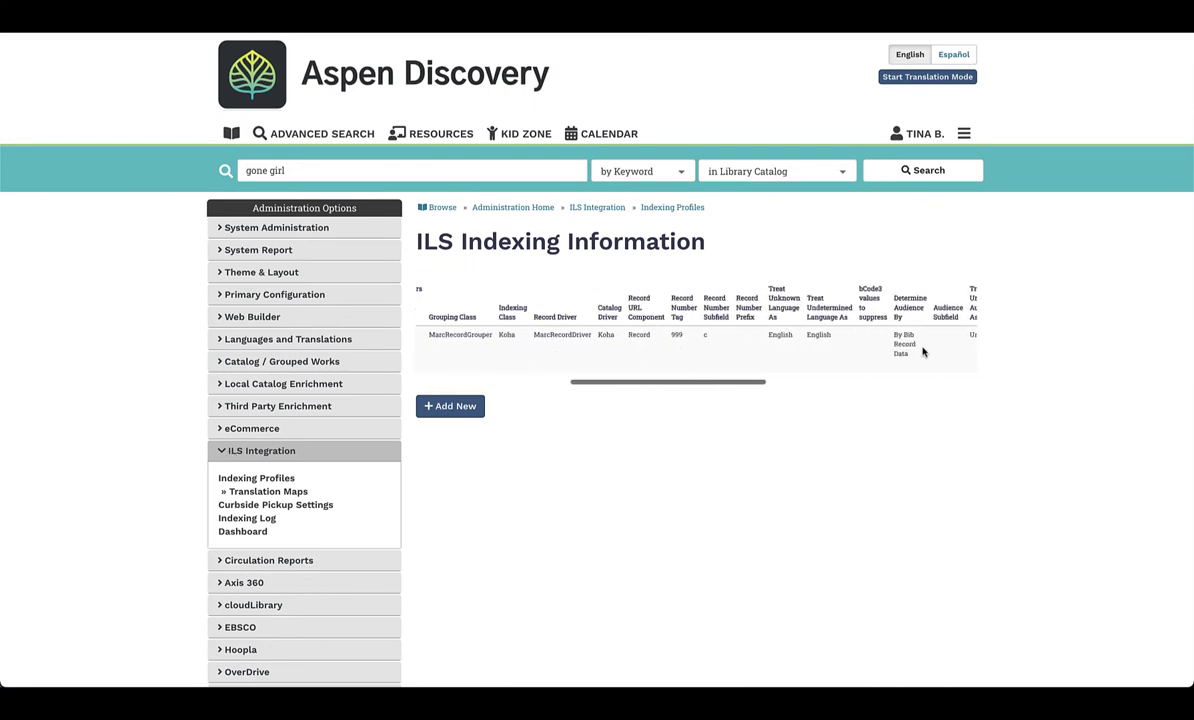
pyautogui.hscroll(8, 940, 343)
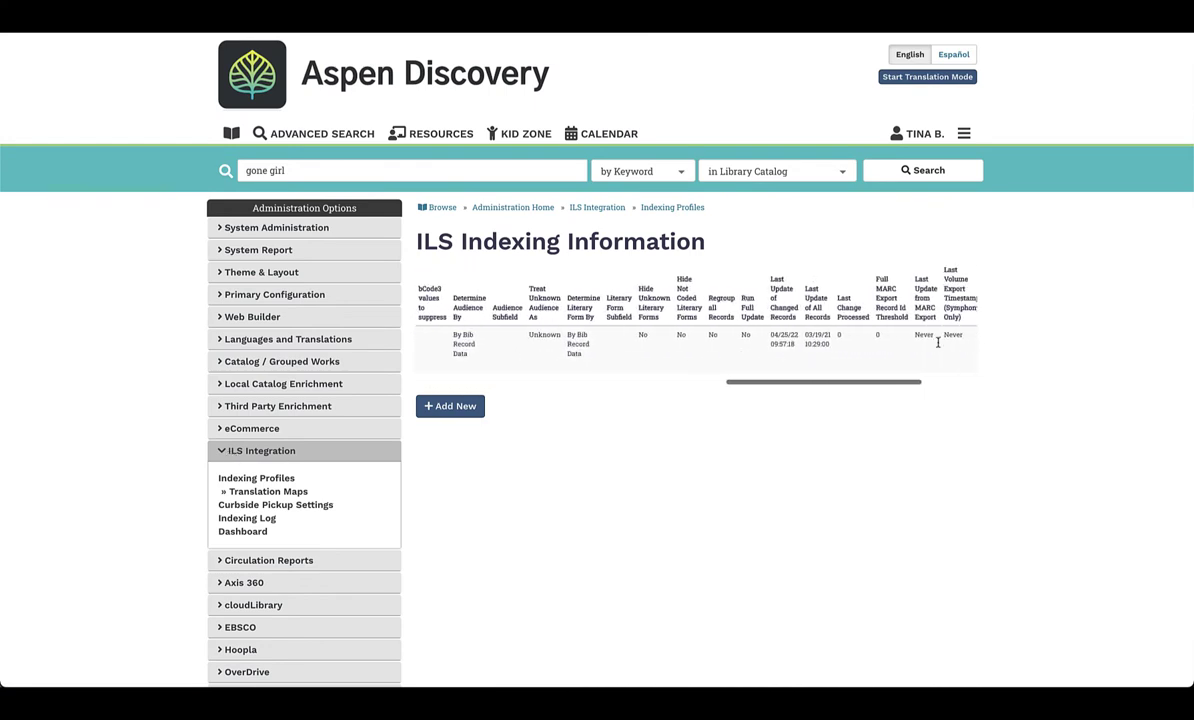
pyautogui.click(946, 341)
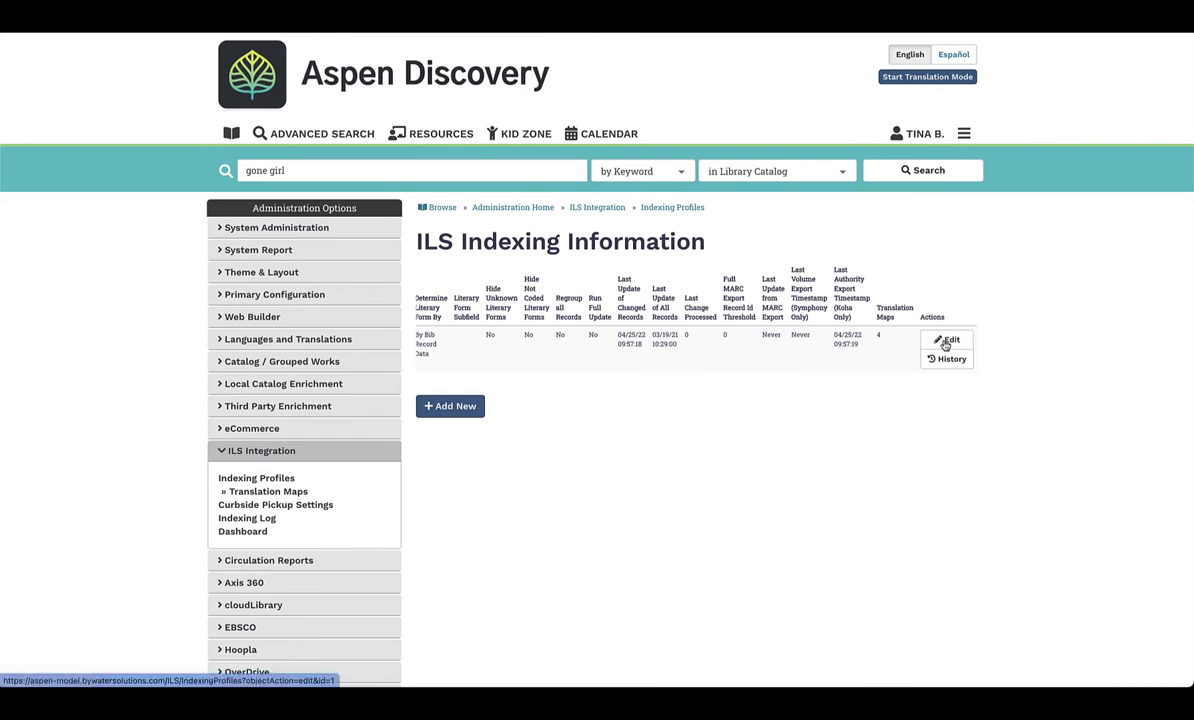
pyautogui.scroll(-1, 896, 419)
pyautogui.scroll(-10, 896, 419)
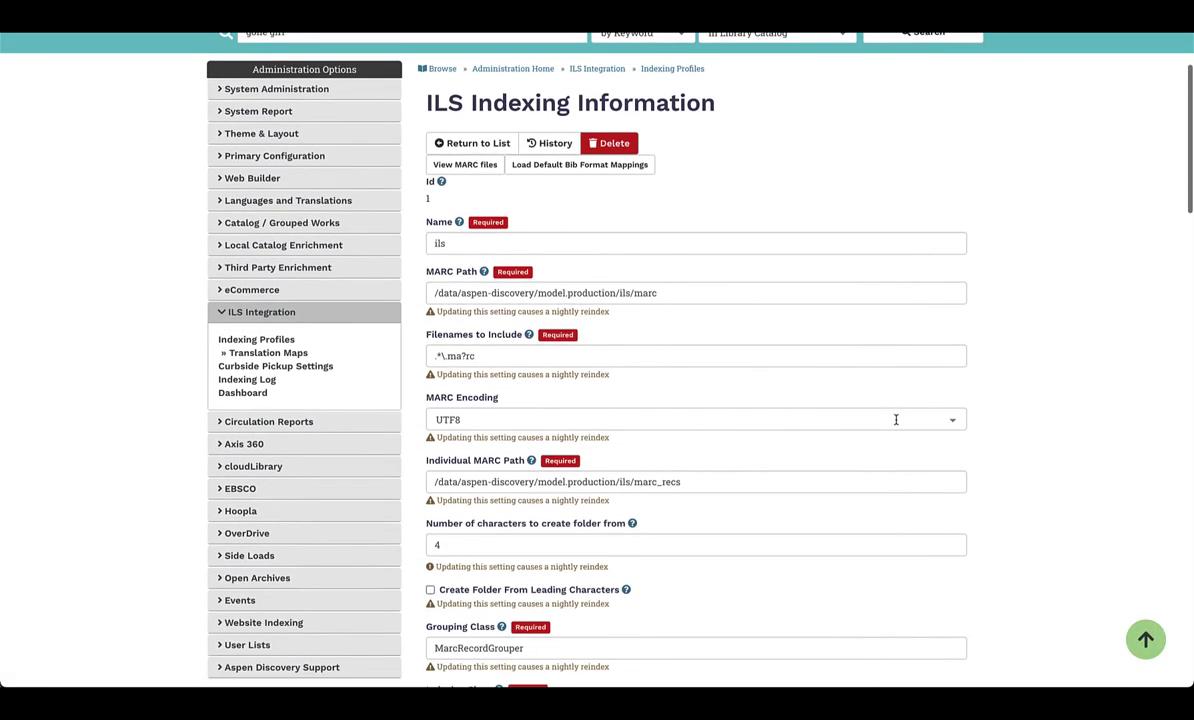
pyautogui.scroll(-10, 896, 424)
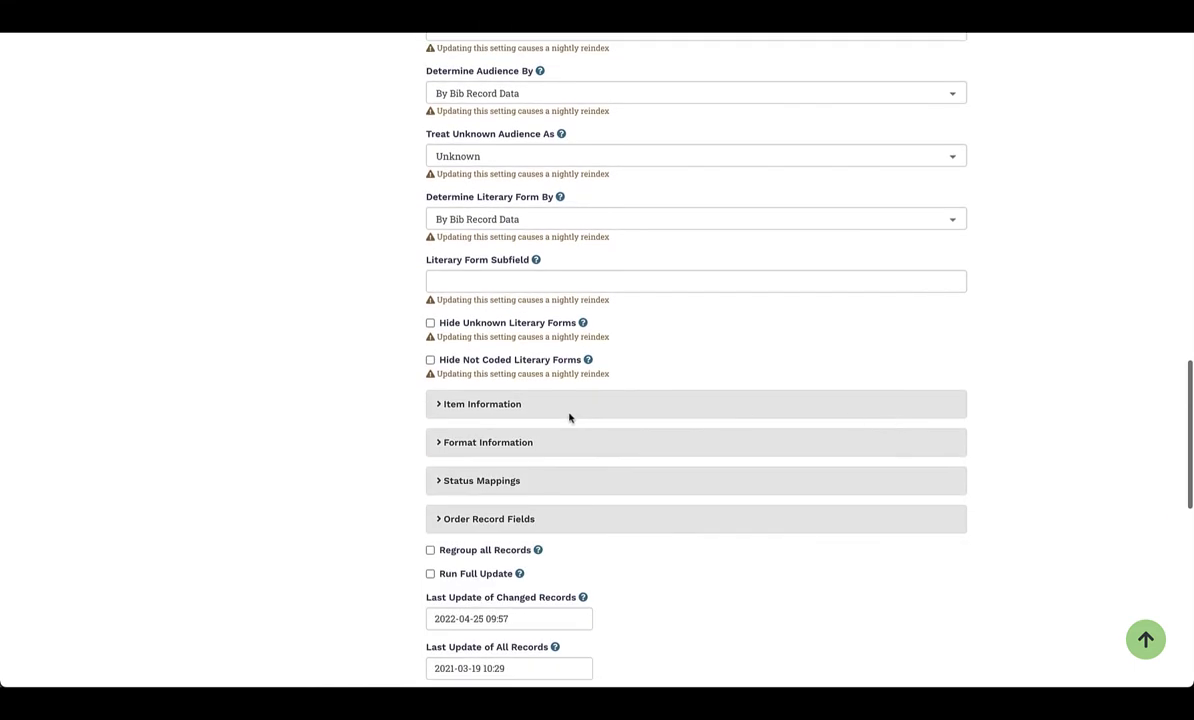
# - Expand the profile's Format Information section and examine how the format map's values, formats and categories are set up
pyautogui.click(500, 446)
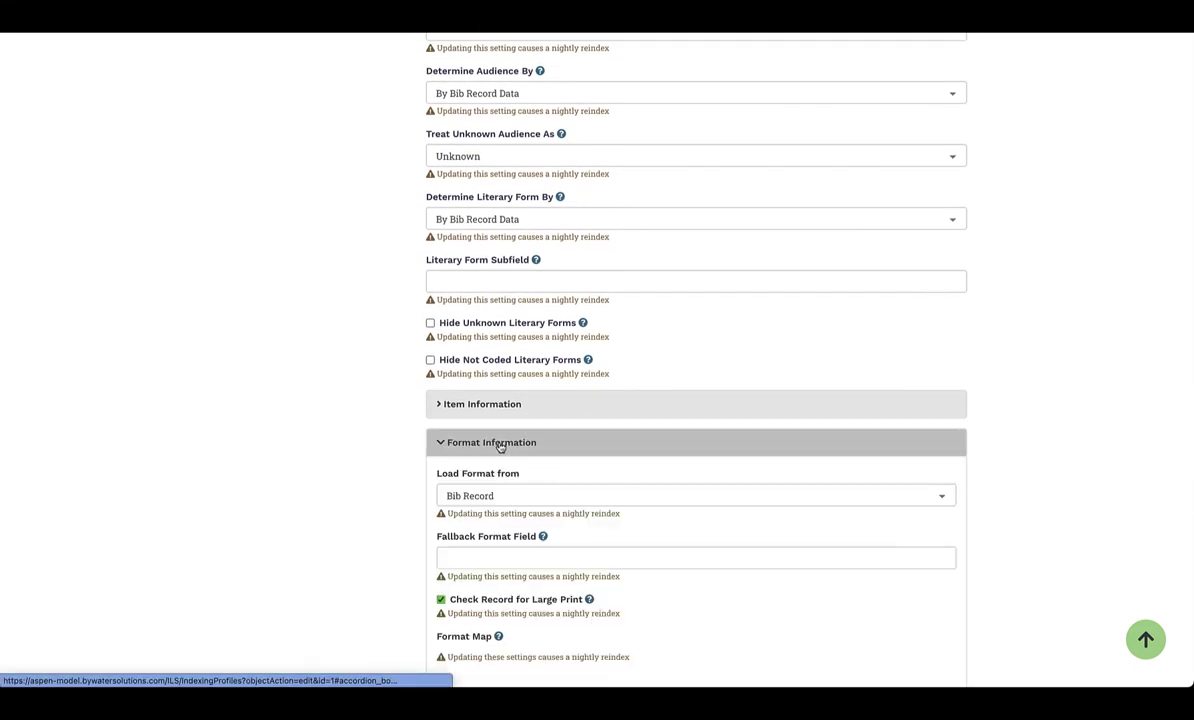
pyautogui.scroll(-4, 499, 443)
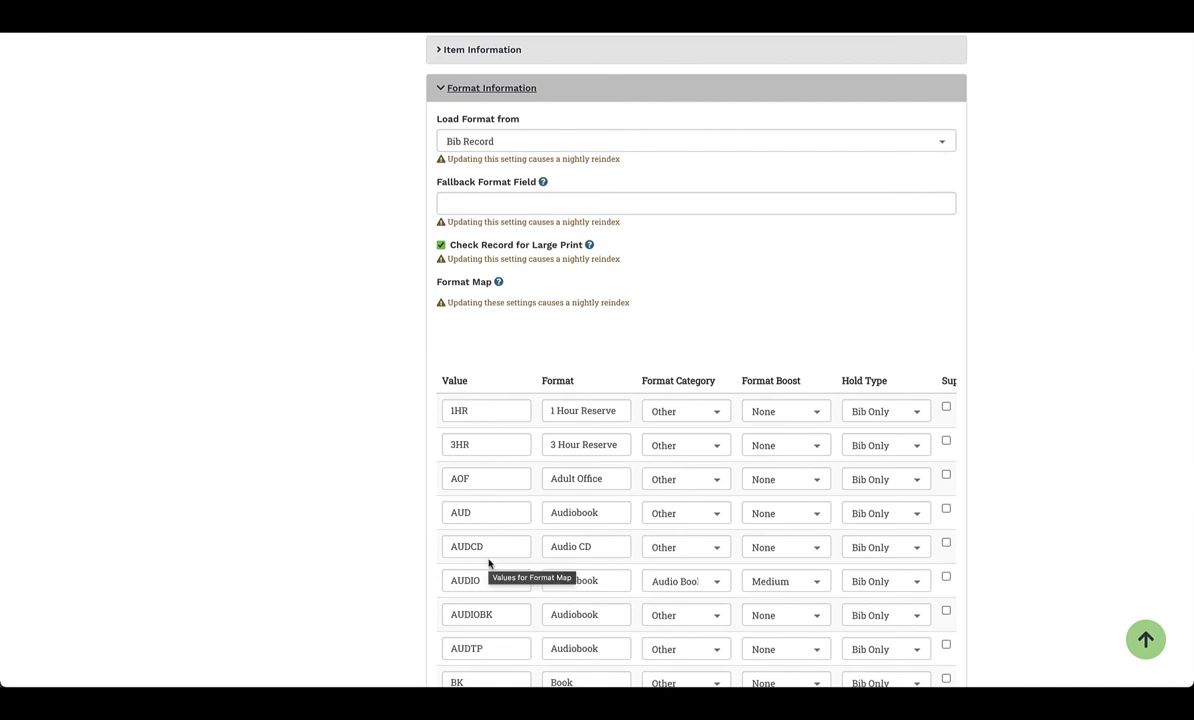
pyautogui.scroll(-2, 489, 565)
pyautogui.scroll(3, 488, 562)
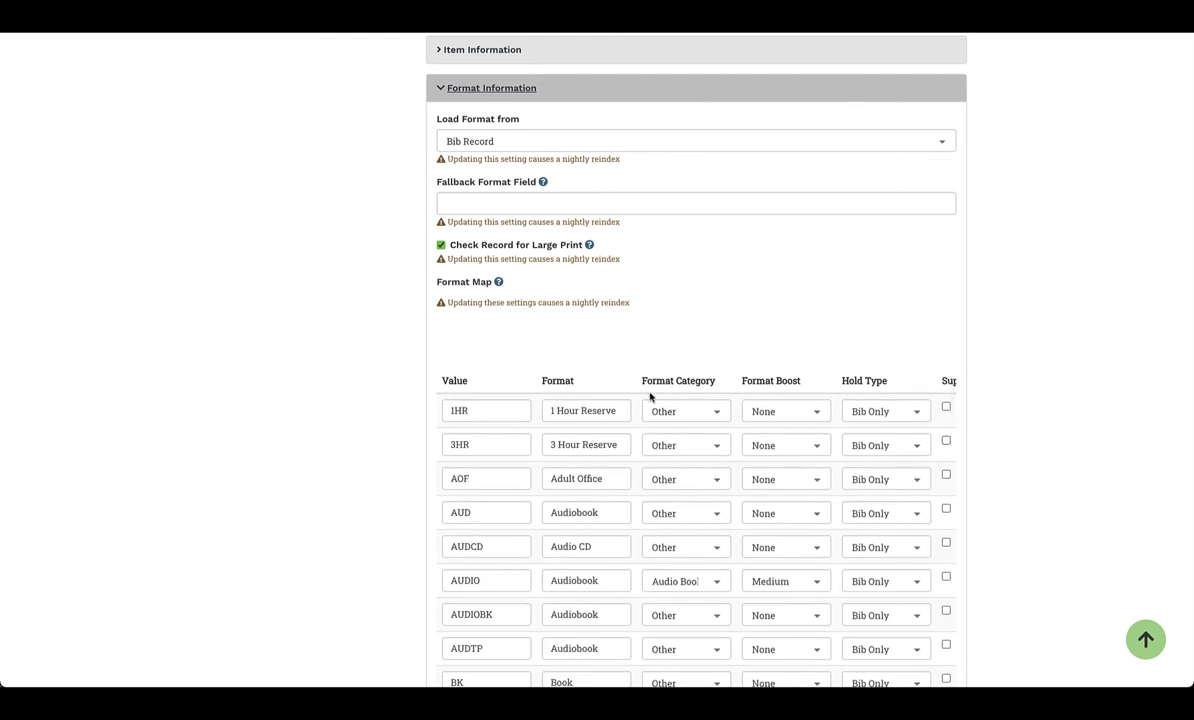
# - Highlight the Format Boost heading and check the available boost levels for the 1HR format
pyautogui.moveTo(740, 380); pyautogui.dragTo(807, 388)
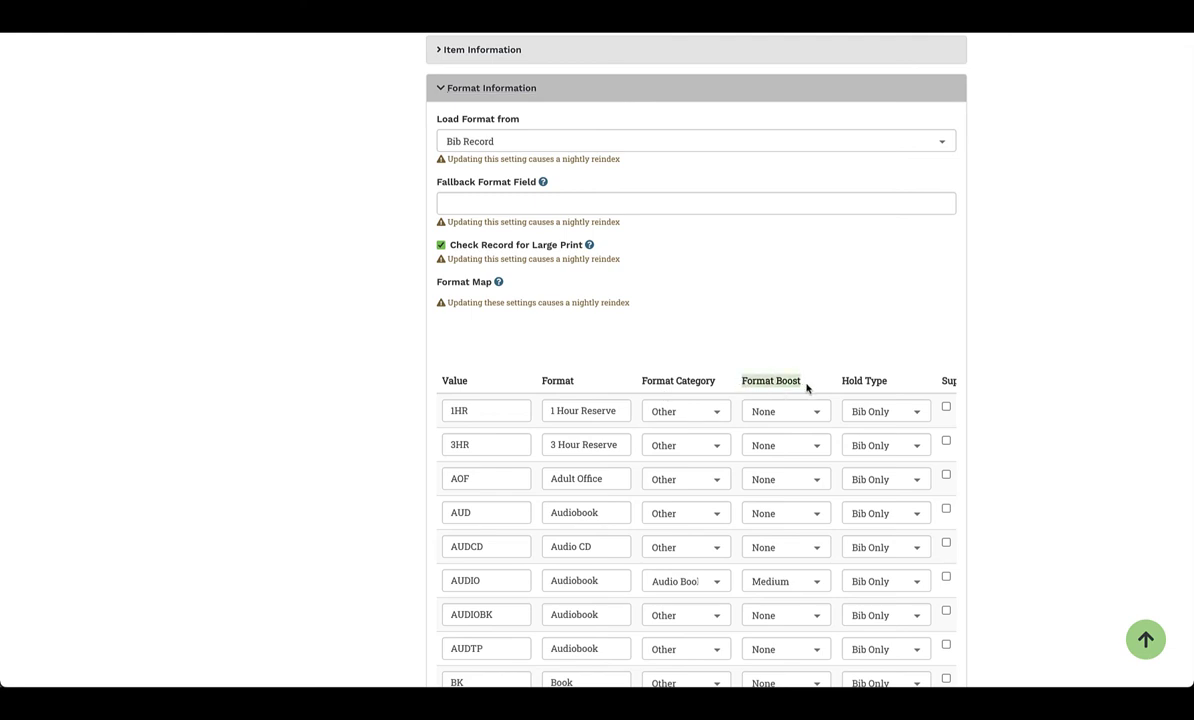
pyautogui.scroll(-2, 661, 540)
pyautogui.scroll(1, 661, 540)
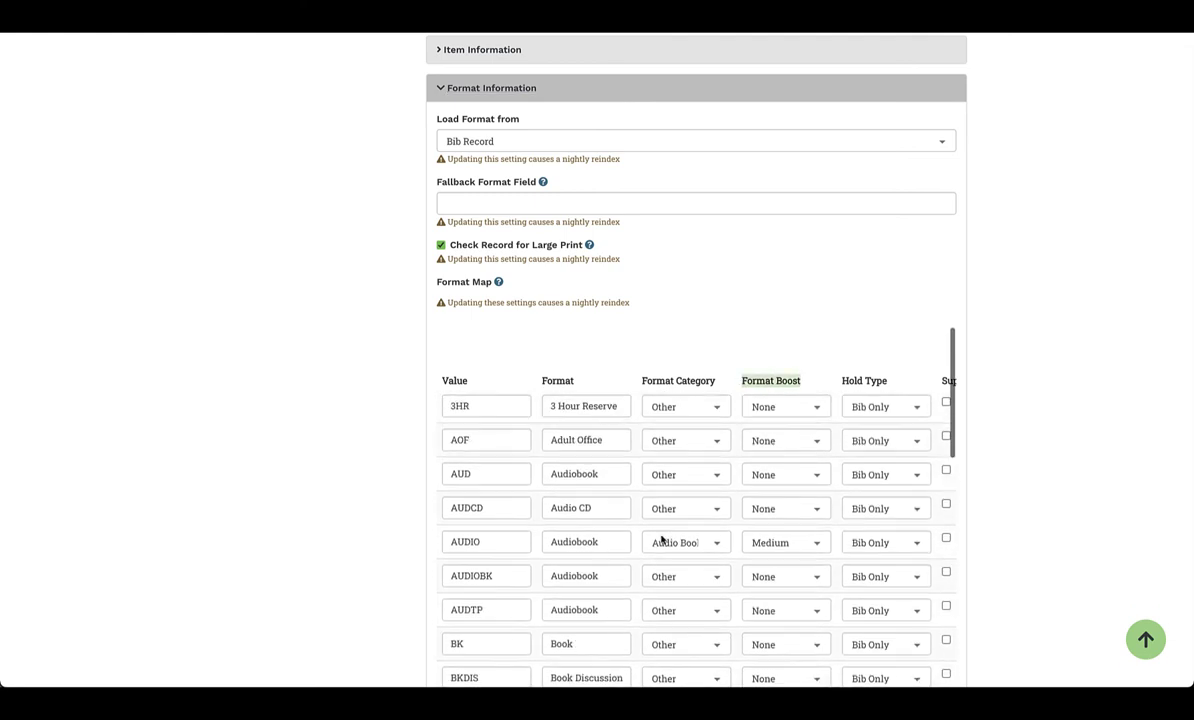
pyautogui.scroll(1, 661, 540)
pyautogui.click(818, 413)
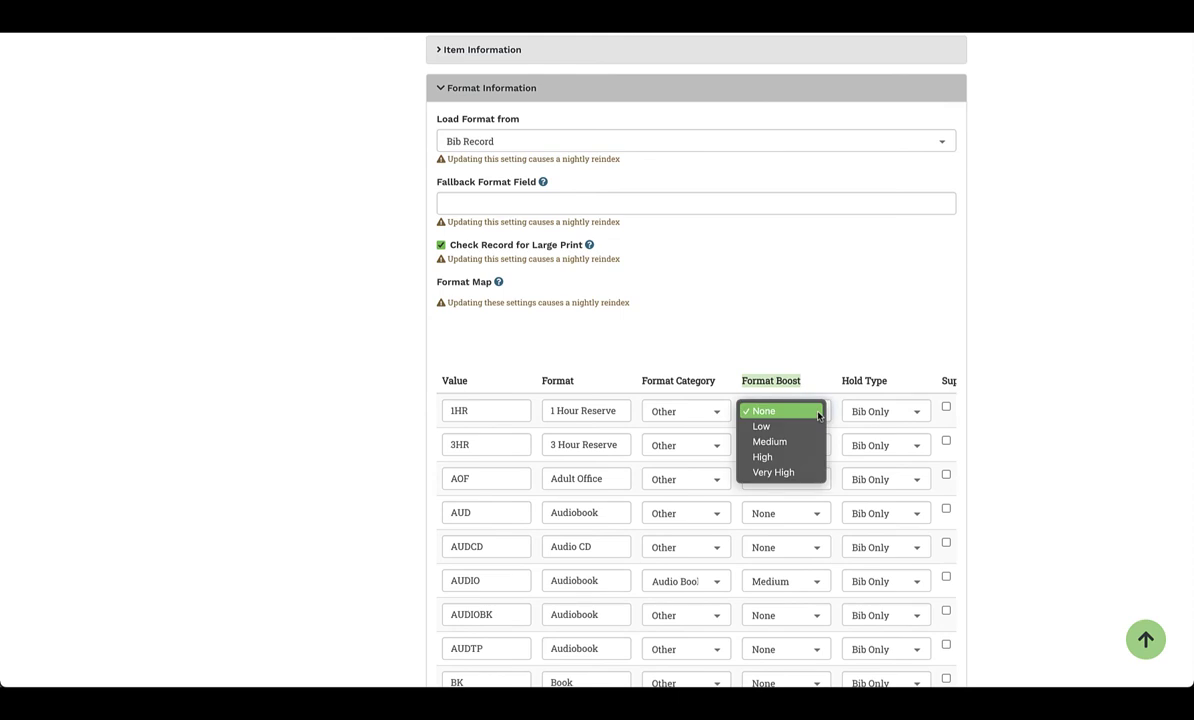
pyautogui.click(831, 359)
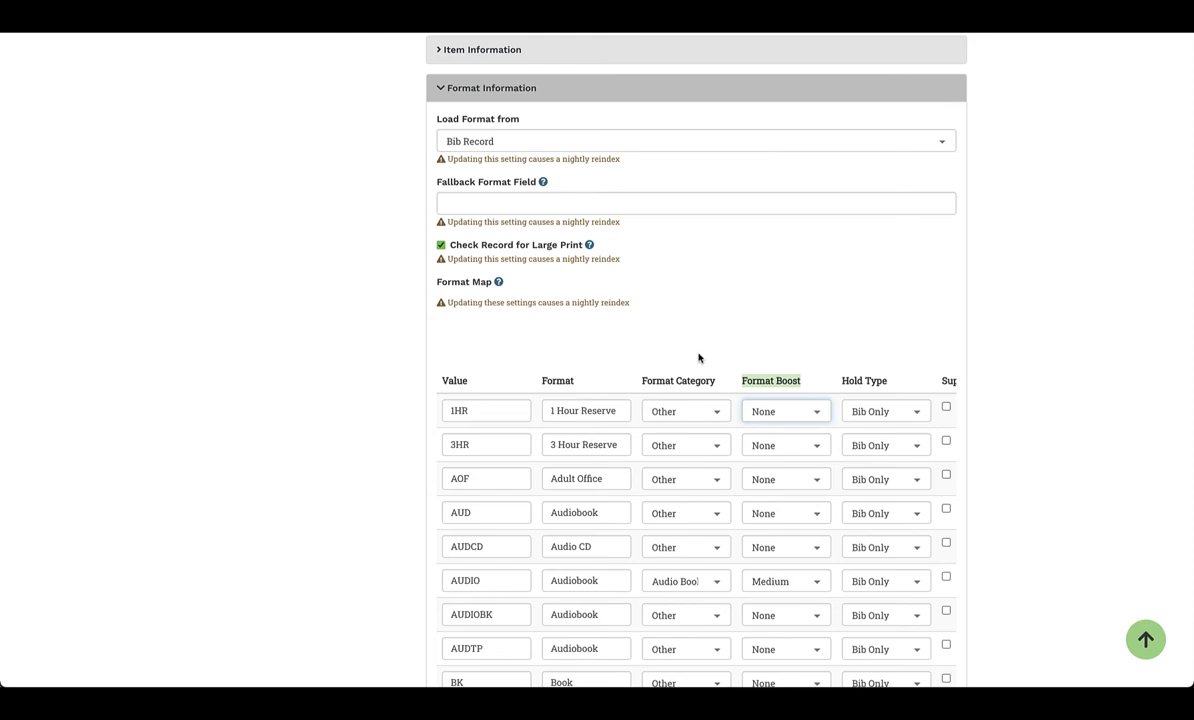
# - Look through the format map entries from the audiobook formats down to the textile formats
pyautogui.scroll(-2, 698, 358)
pyautogui.scroll(2, 698, 358)
pyautogui.scroll(-4, 546, 533)
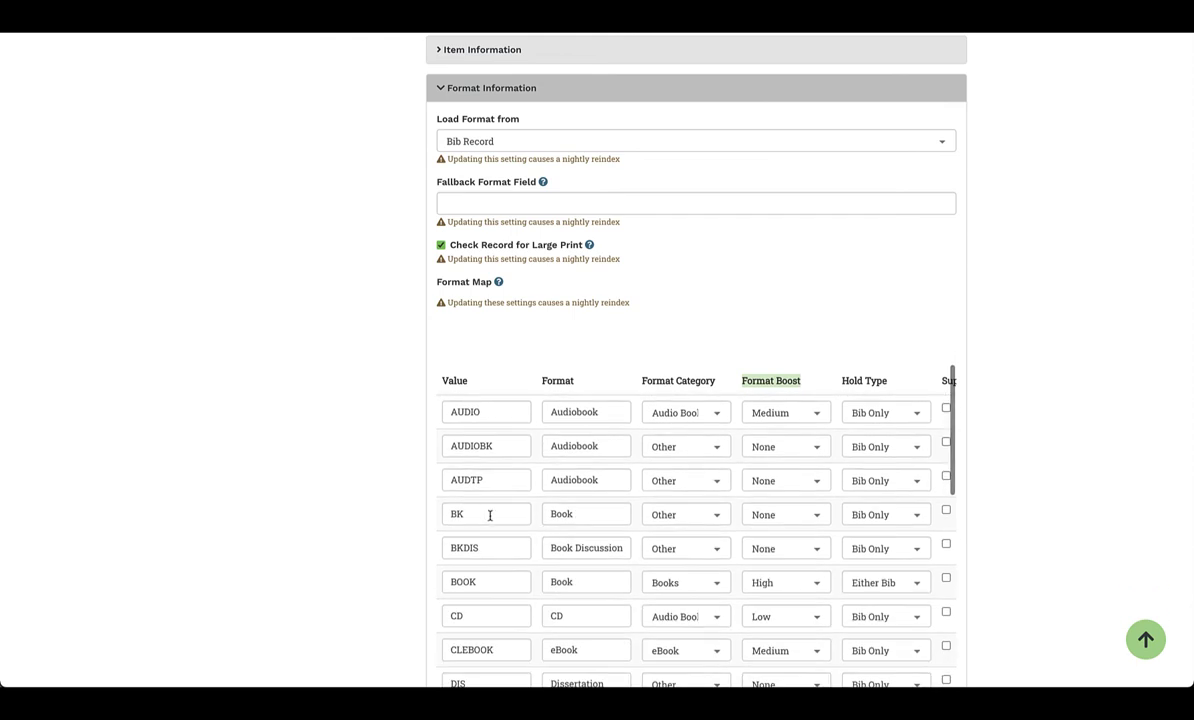
pyautogui.scroll(-1, 567, 573)
pyautogui.scroll(-15, 567, 573)
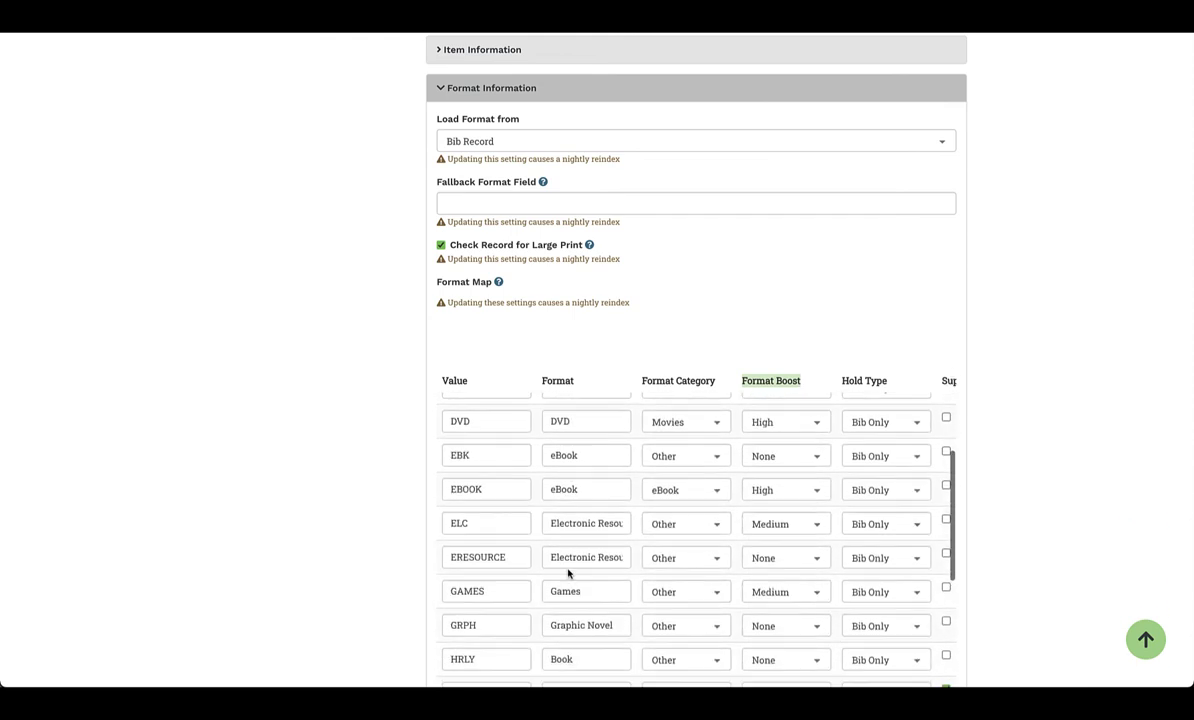
pyautogui.scroll(-2, 567, 569)
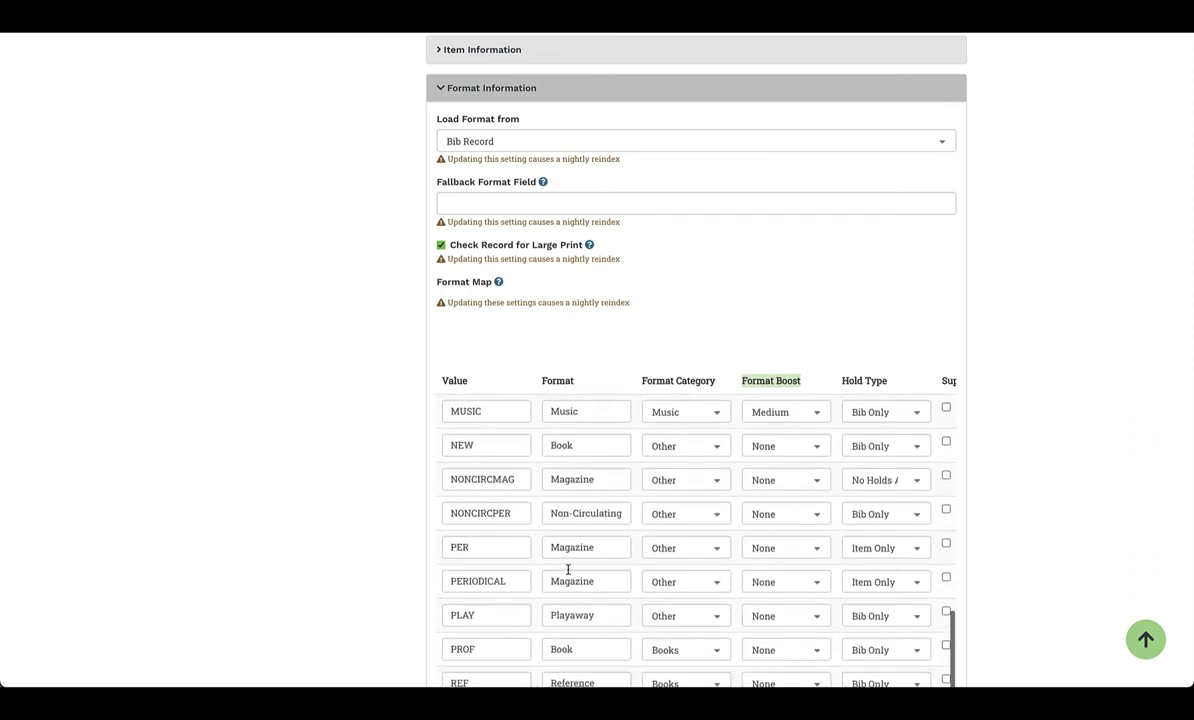
pyautogui.scroll(-2, 575, 555)
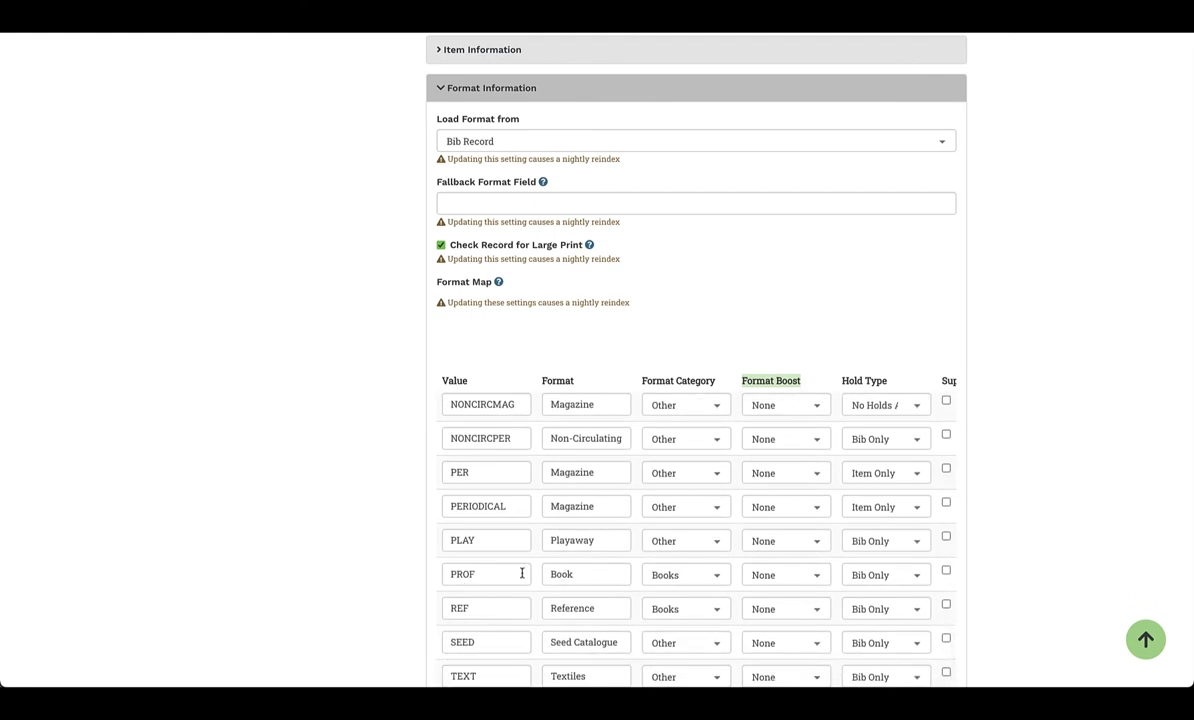
# - Check the boost levels available for the PROF book format and return to the start of the indexing profile
pyautogui.click(818, 576)
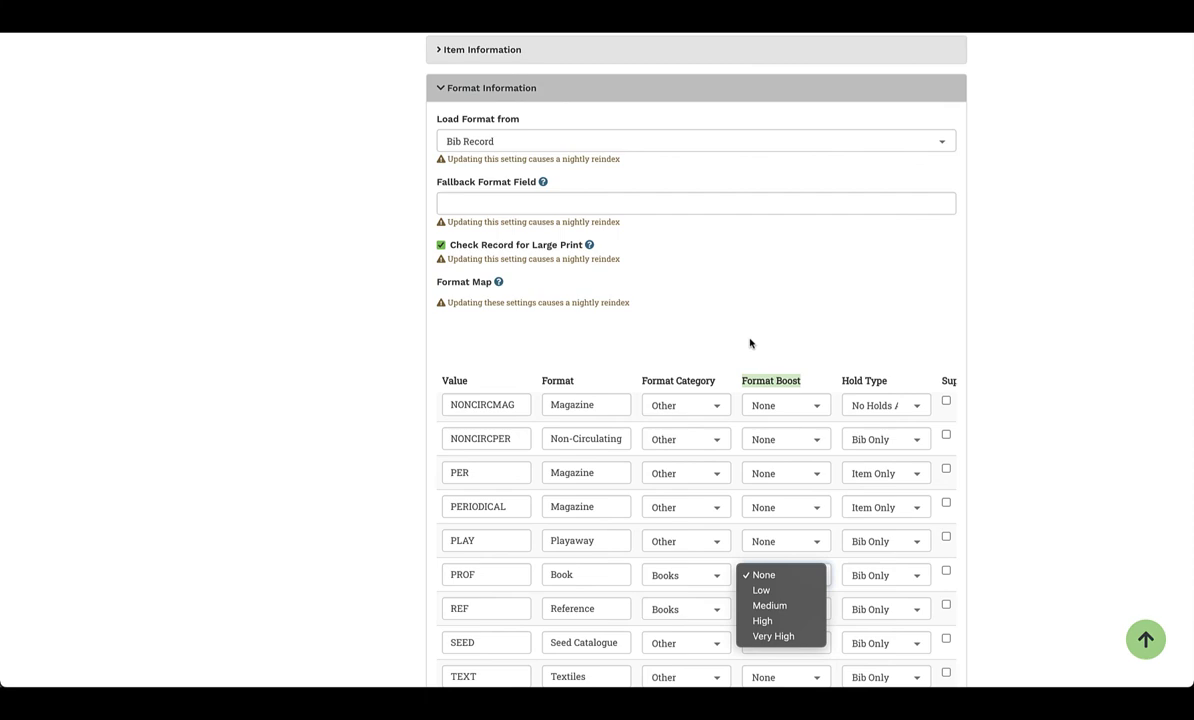
pyautogui.click(698, 283)
pyautogui.scroll(20, 698, 283)
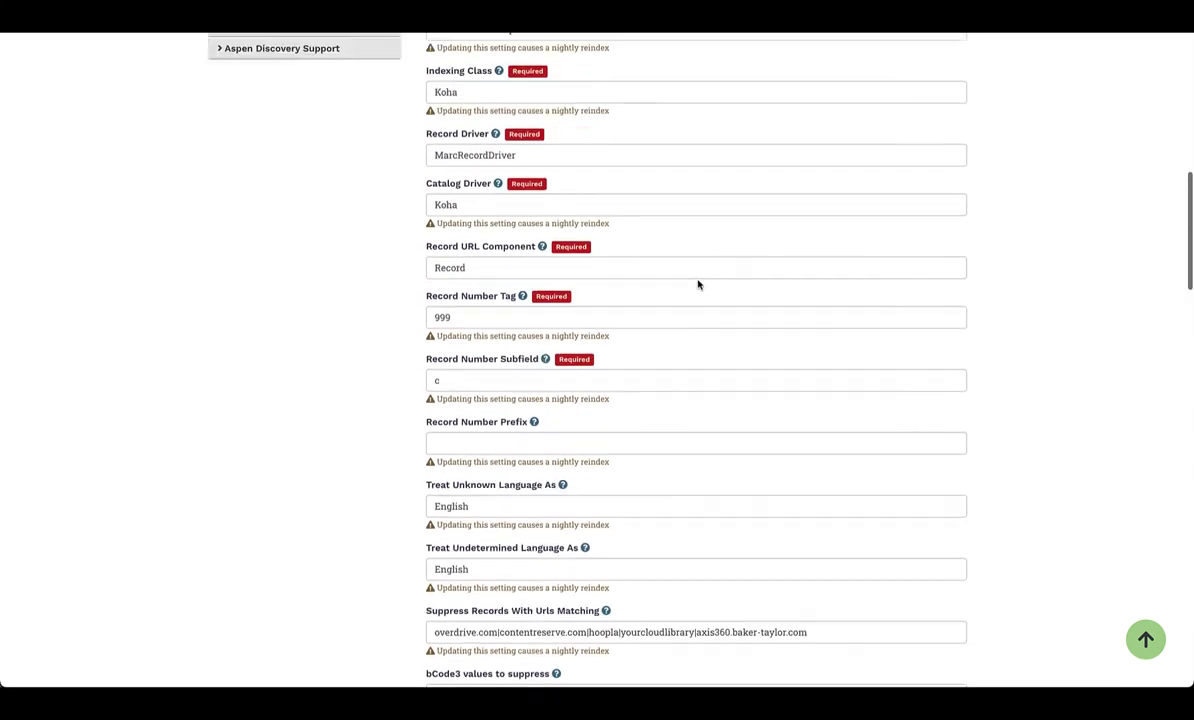
pyautogui.scroll(1, 698, 285)
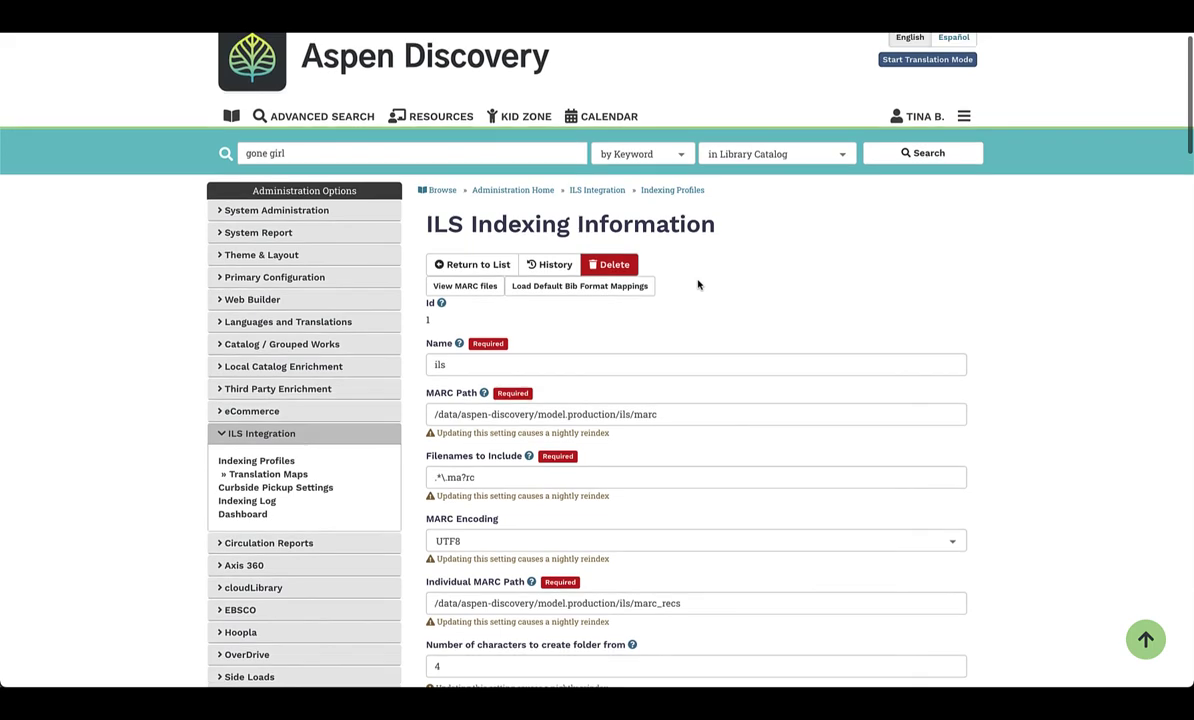
# - Return to the administration home, go to the Placards list and open the Brainfuse HelpNow placard for editing
pyautogui.click(520, 190)
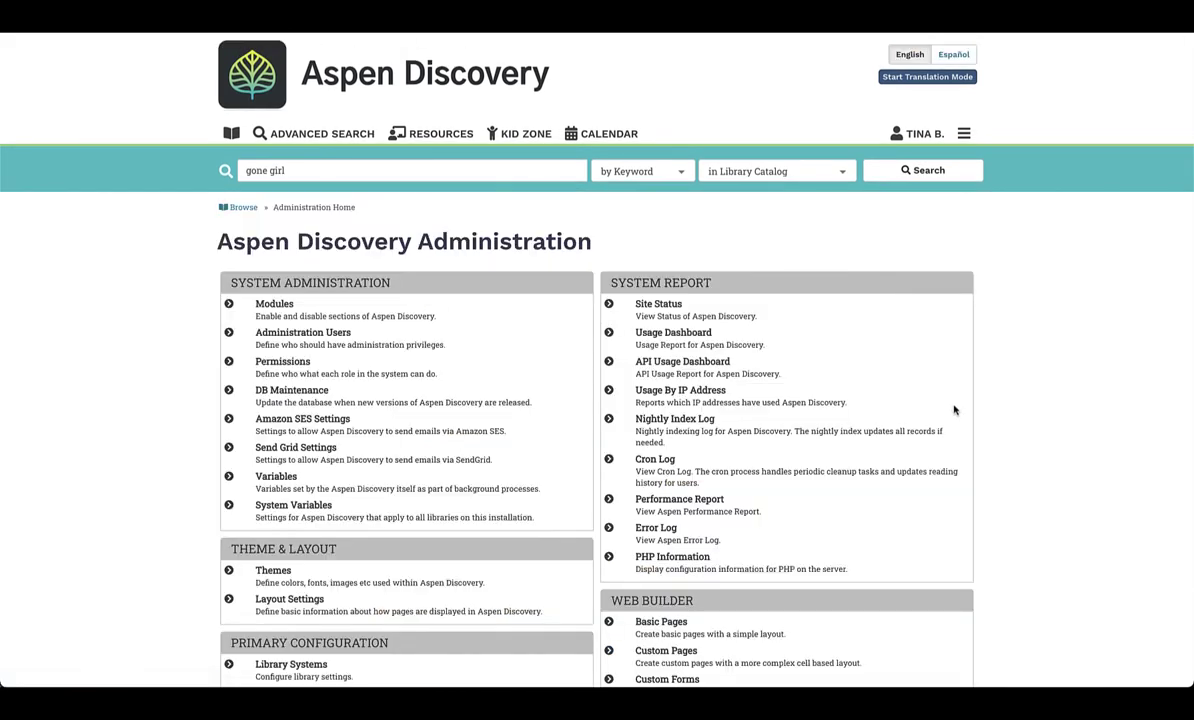
pyautogui.scroll(-2, 1067, 474)
pyautogui.scroll(-6, 1067, 474)
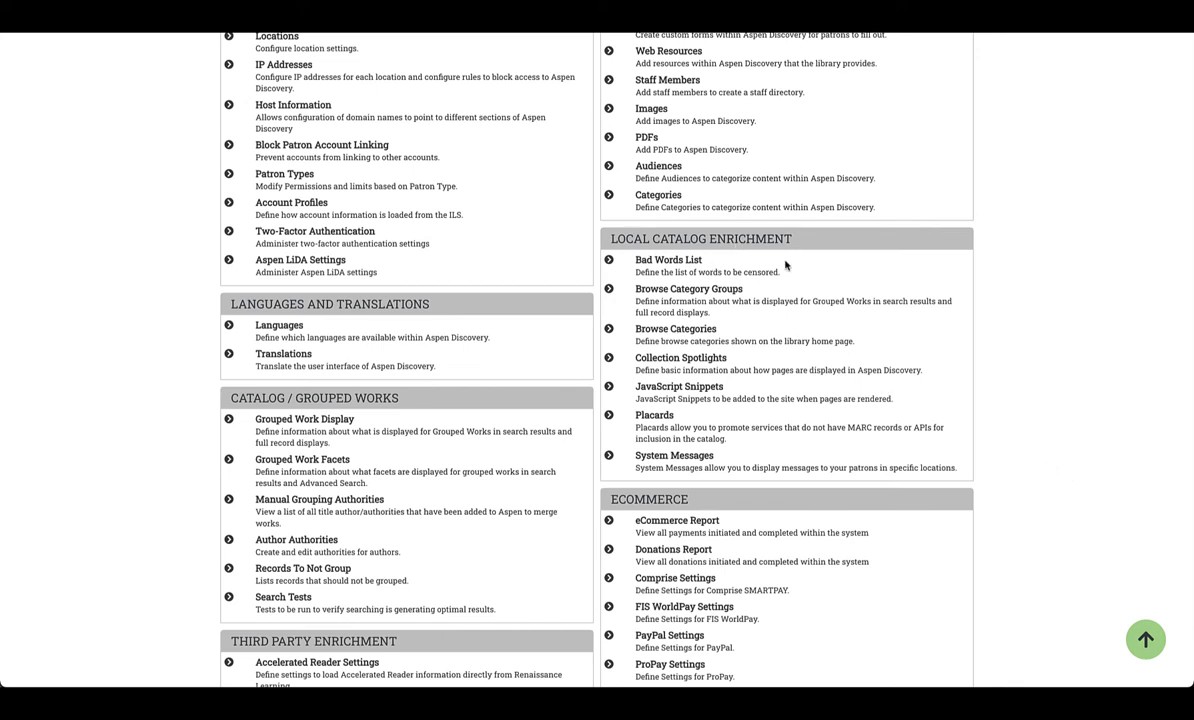
pyautogui.click(651, 420)
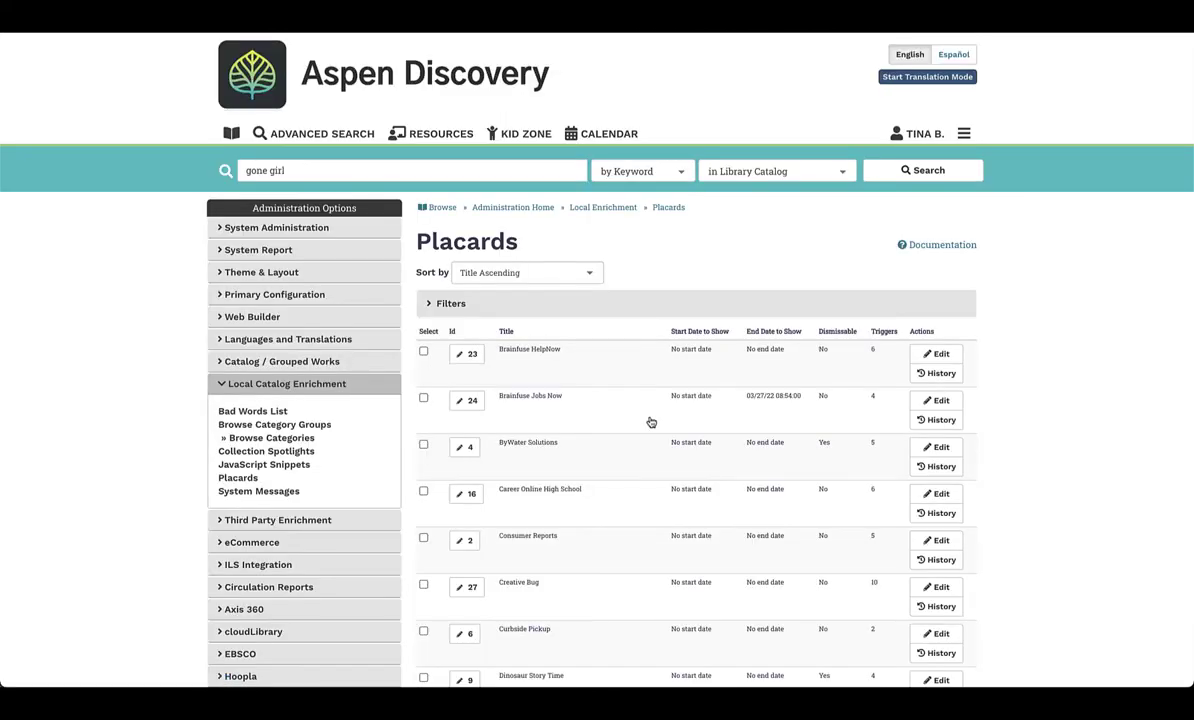
pyautogui.hscroll(3, 576, 375)
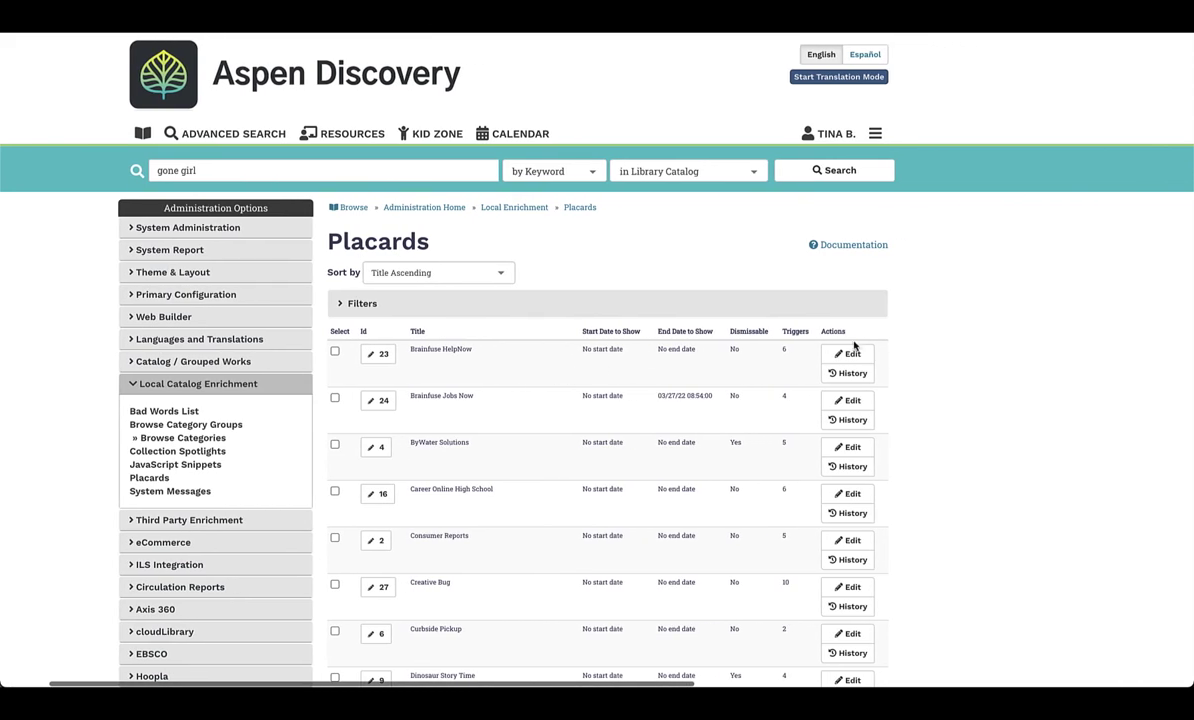
pyautogui.click(849, 354)
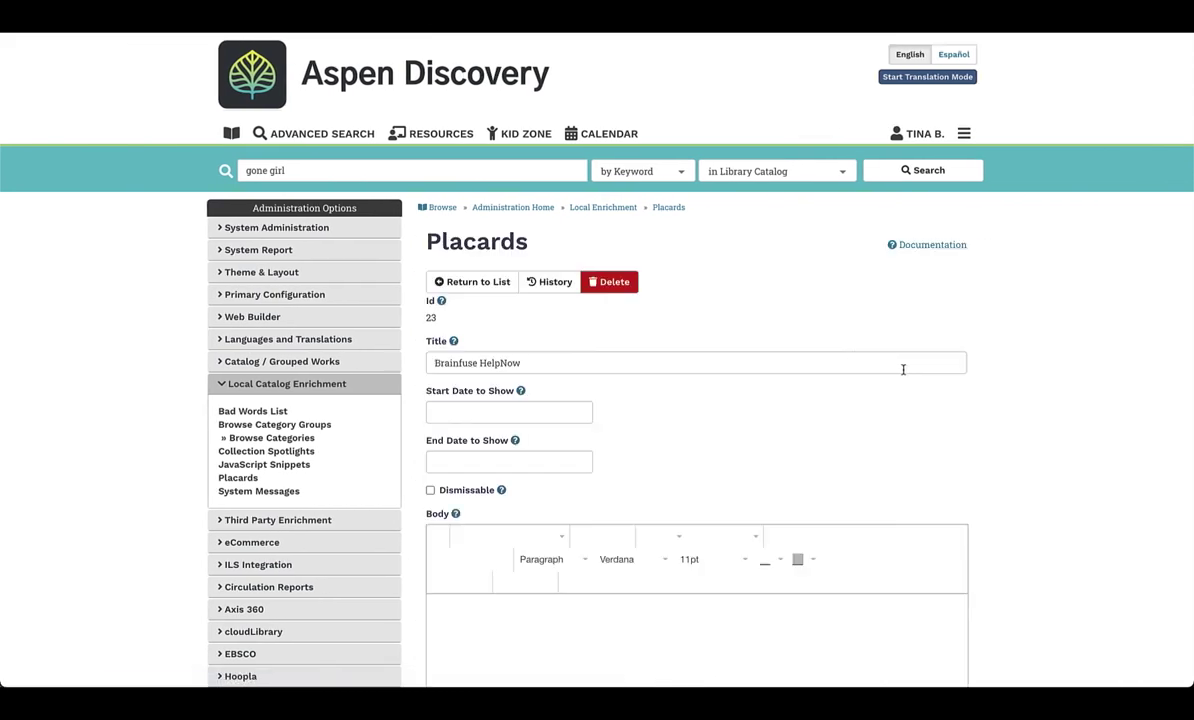
# - Examine the placard's title, show dates, Dismissable option, body, CSS and image settings
pyautogui.scroll(-3, 700, 501)
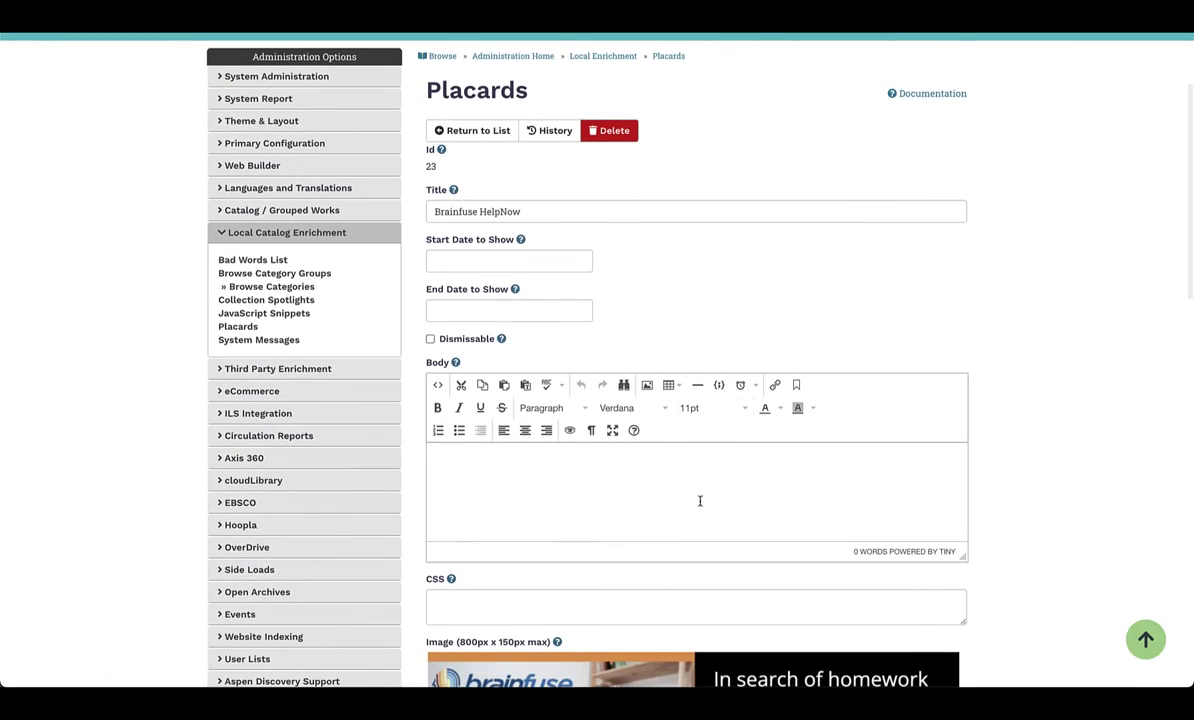
pyautogui.scroll(-3, 700, 501)
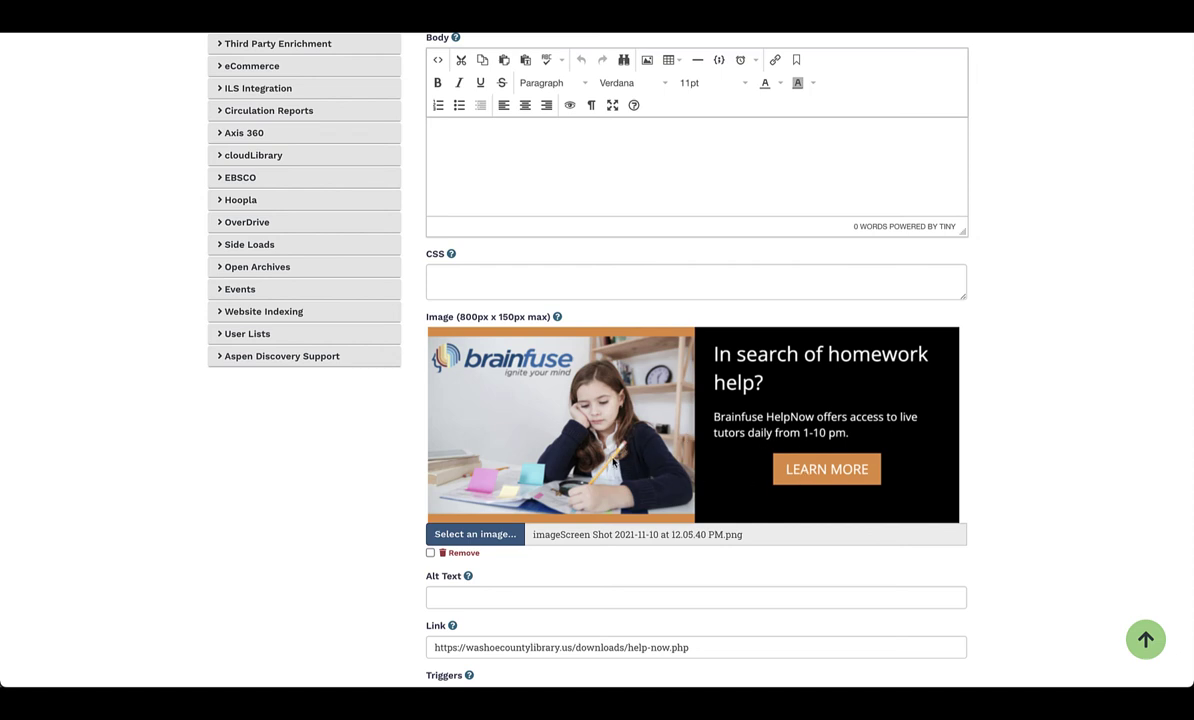
pyautogui.scroll(1, 616, 462)
pyautogui.scroll(5, 614, 464)
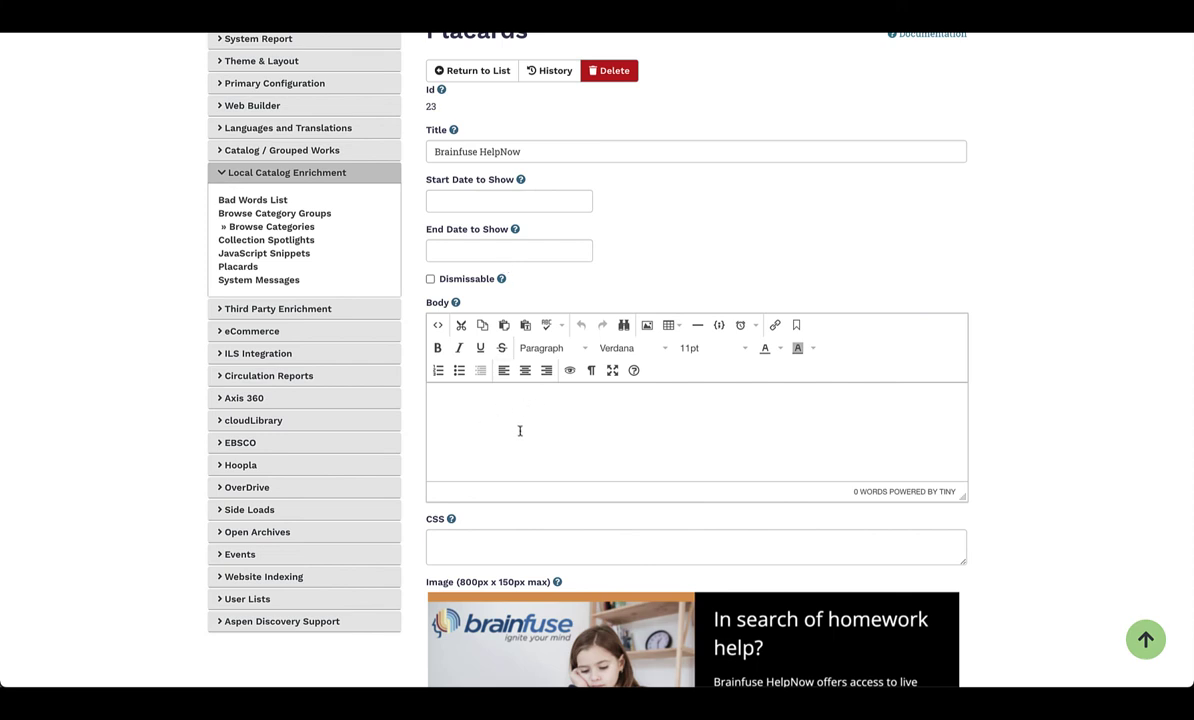
pyautogui.scroll(-3, 536, 435)
pyautogui.scroll(-4, 527, 435)
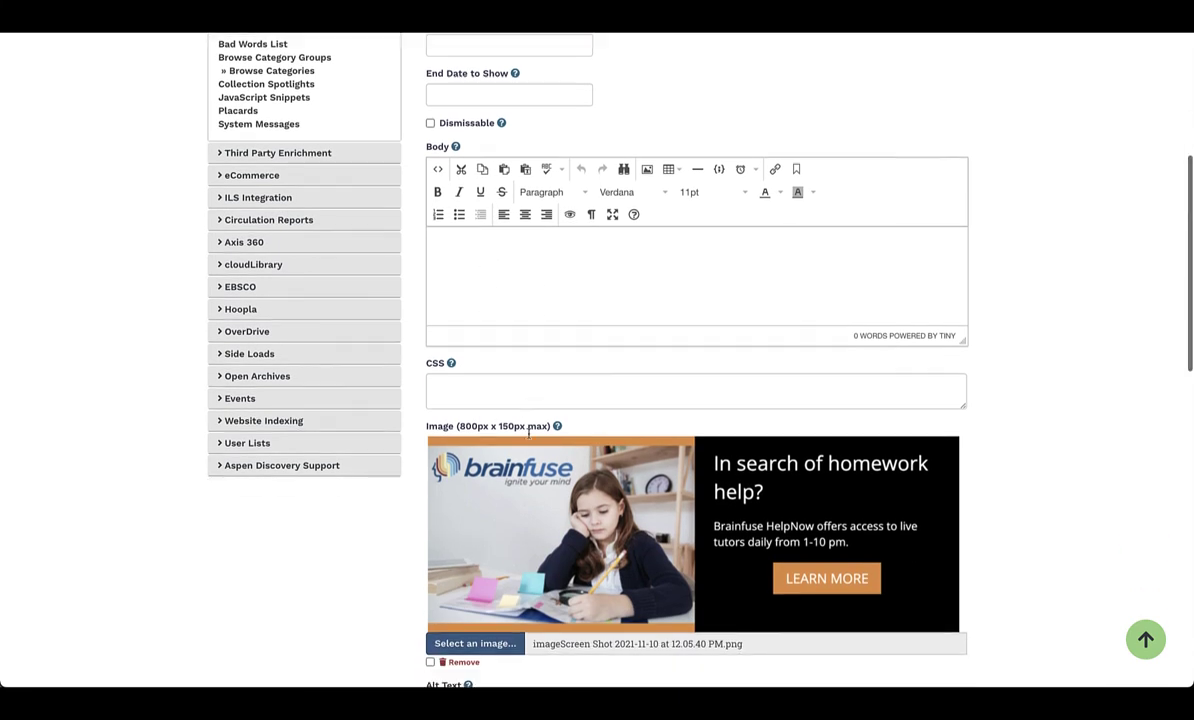
pyautogui.scroll(-4, 529, 437)
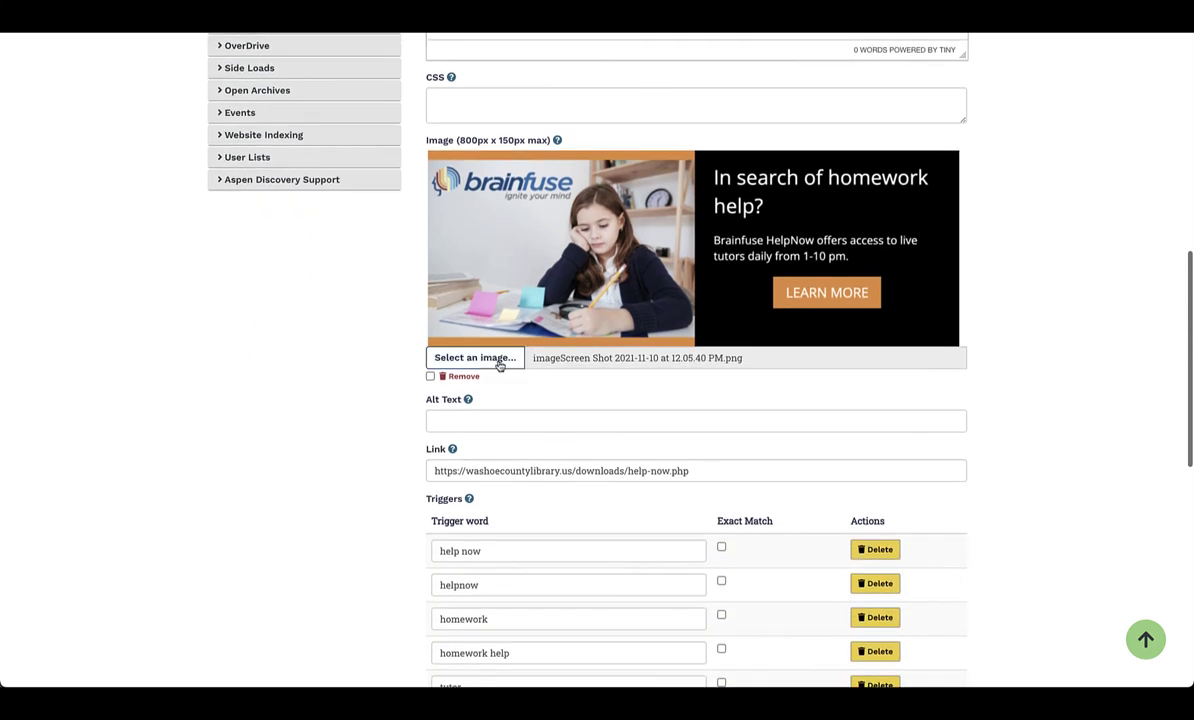
# - Review the placard's link, trigger words, languages, libraries and locations, and save it, returning to the placard list
pyautogui.scroll(-3, 595, 392)
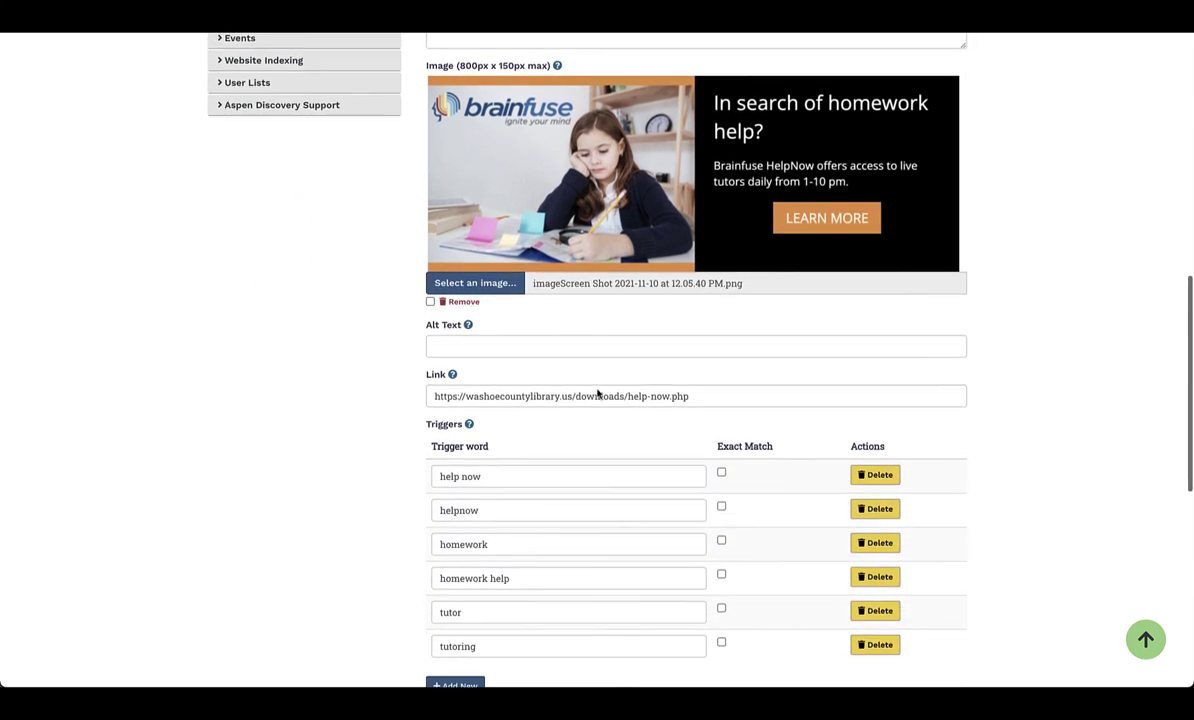
pyautogui.scroll(-5, 369, 406)
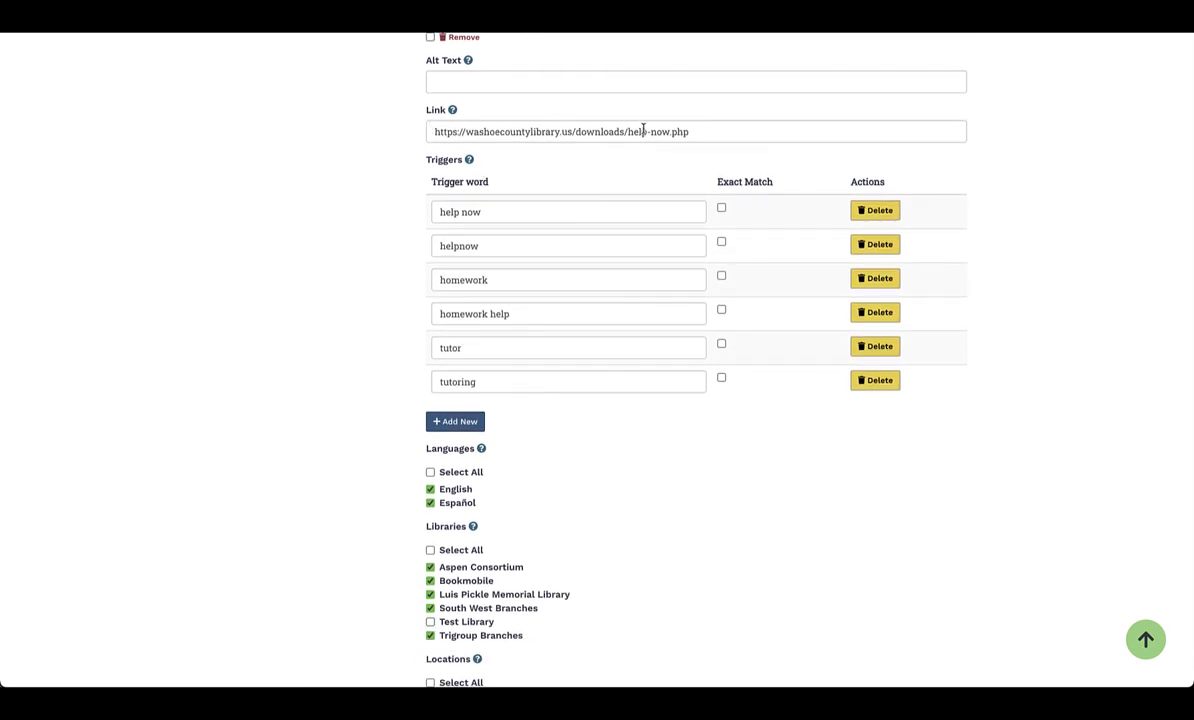
pyautogui.scroll(-2, 643, 315)
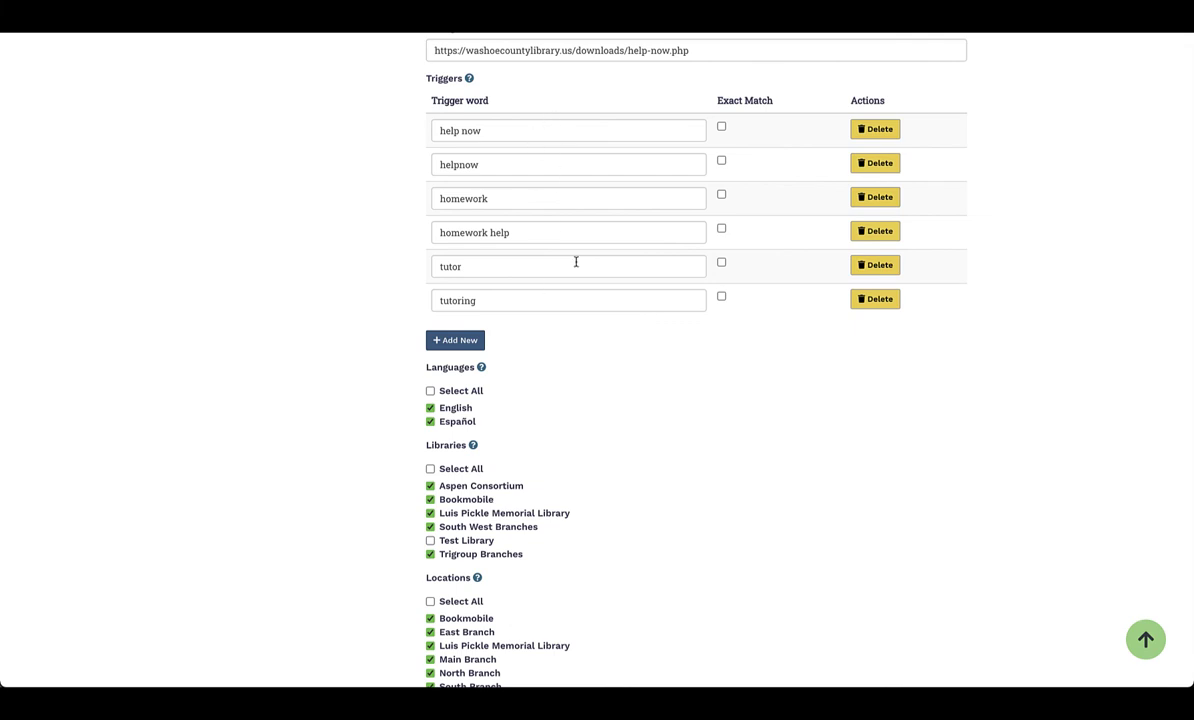
pyautogui.scroll(-1, 600, 320)
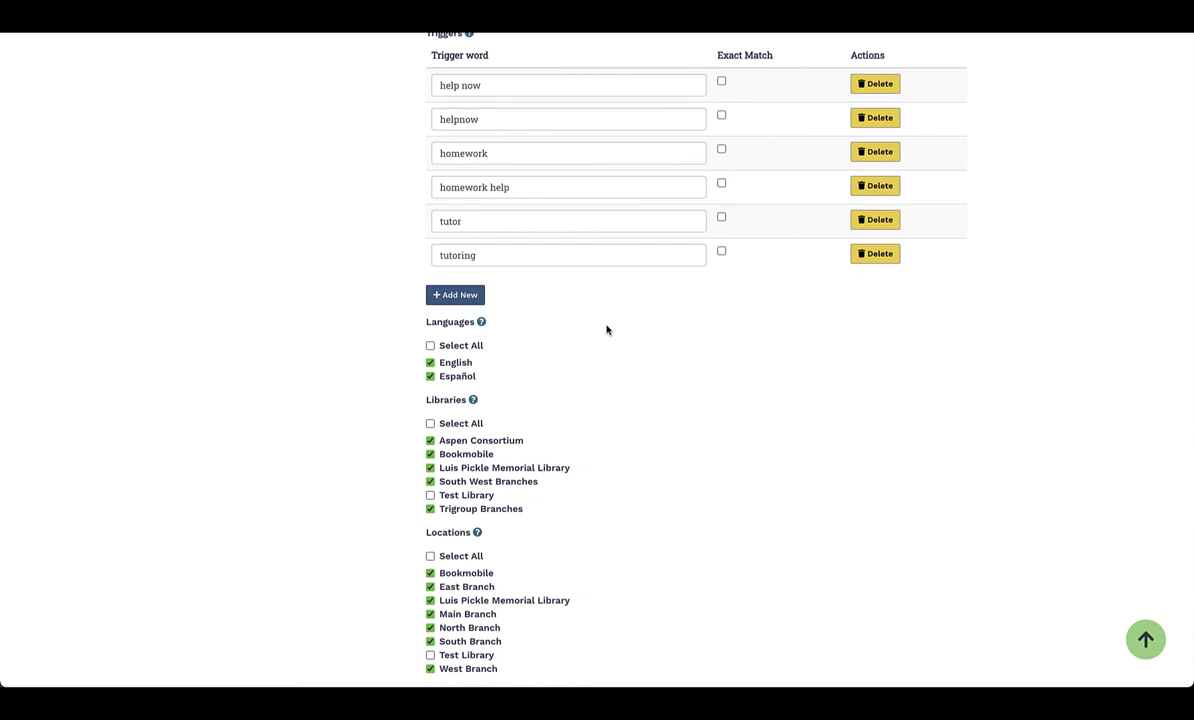
pyautogui.scroll(-3, 606, 330)
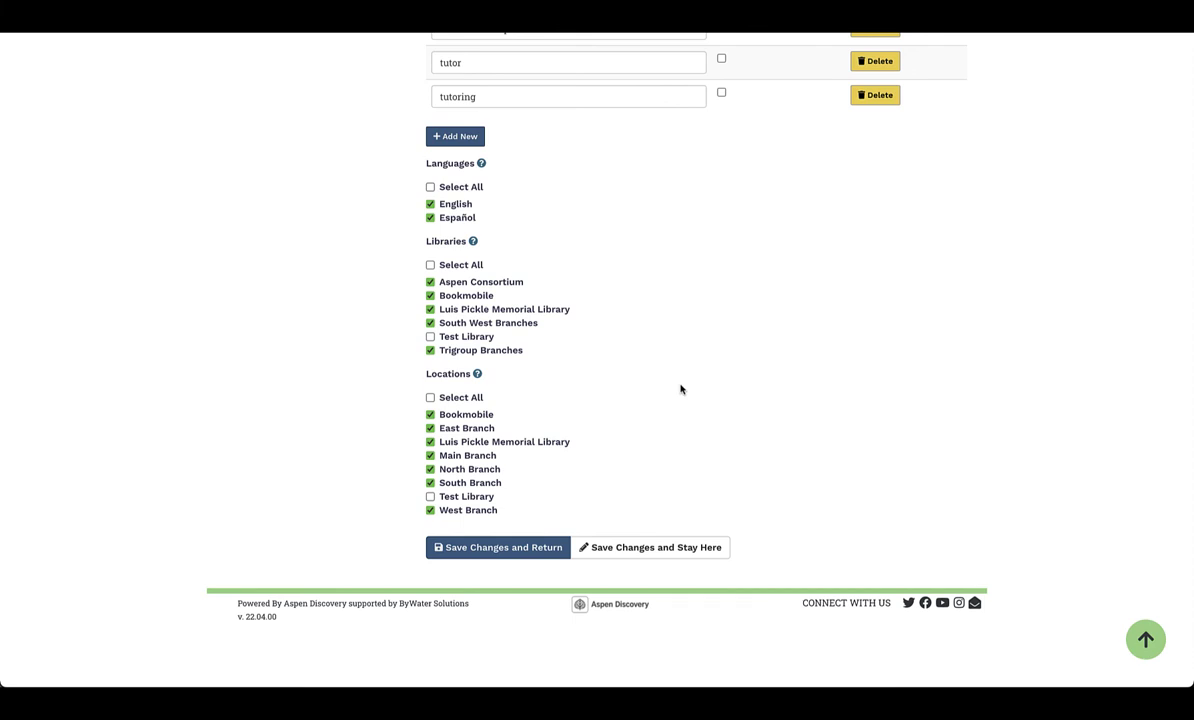
pyautogui.click(525, 552)
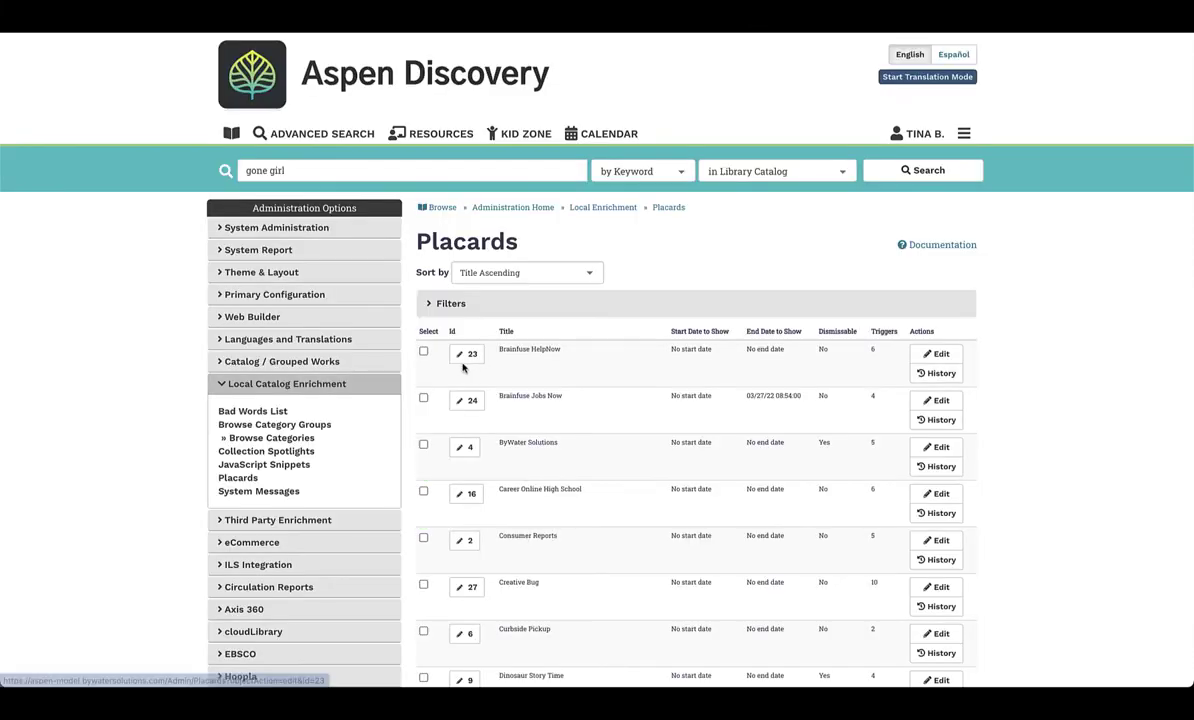
# - Open the Collection Spotlights list and look through the available spotlights down to eBook Collection
pyautogui.click(257, 453)
pyautogui.scroll(-2, 632, 473)
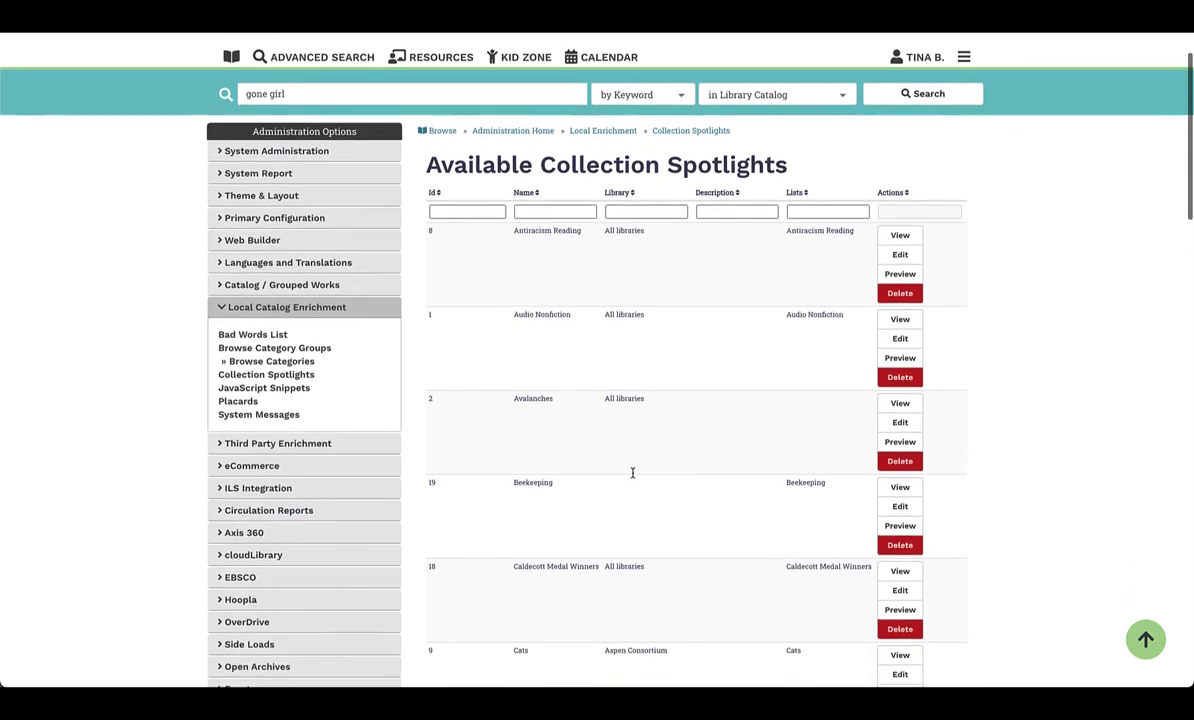
pyautogui.scroll(-3, 632, 475)
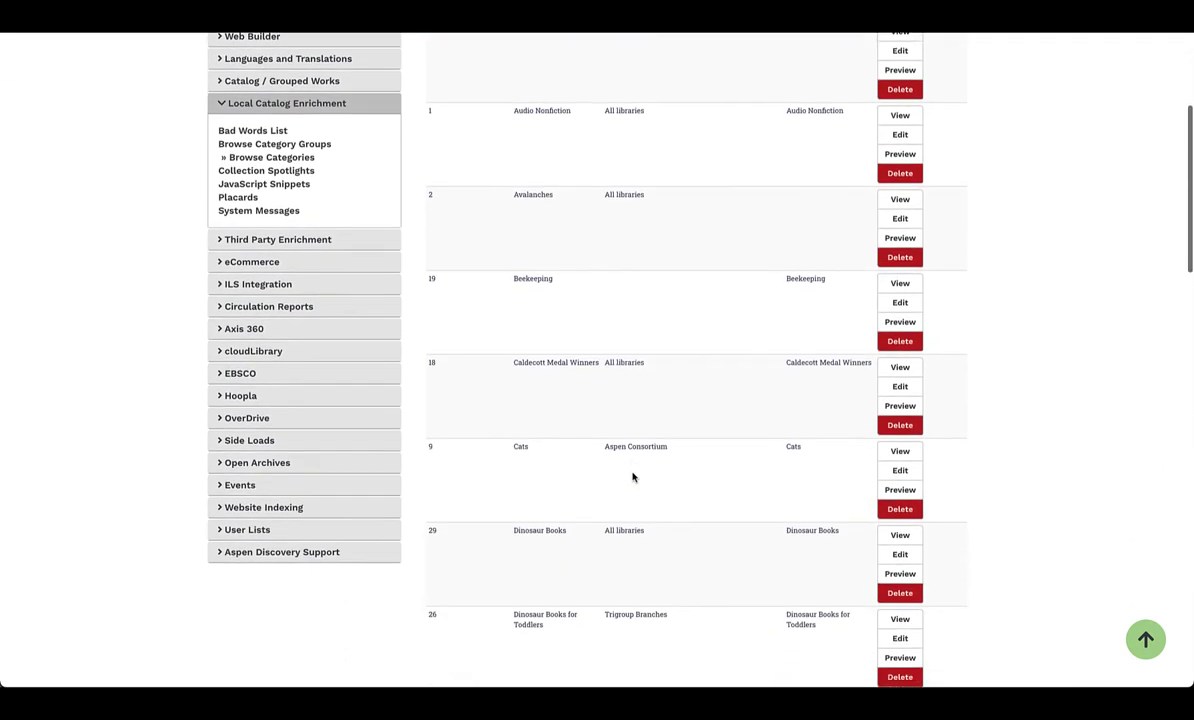
pyautogui.scroll(-2, 632, 477)
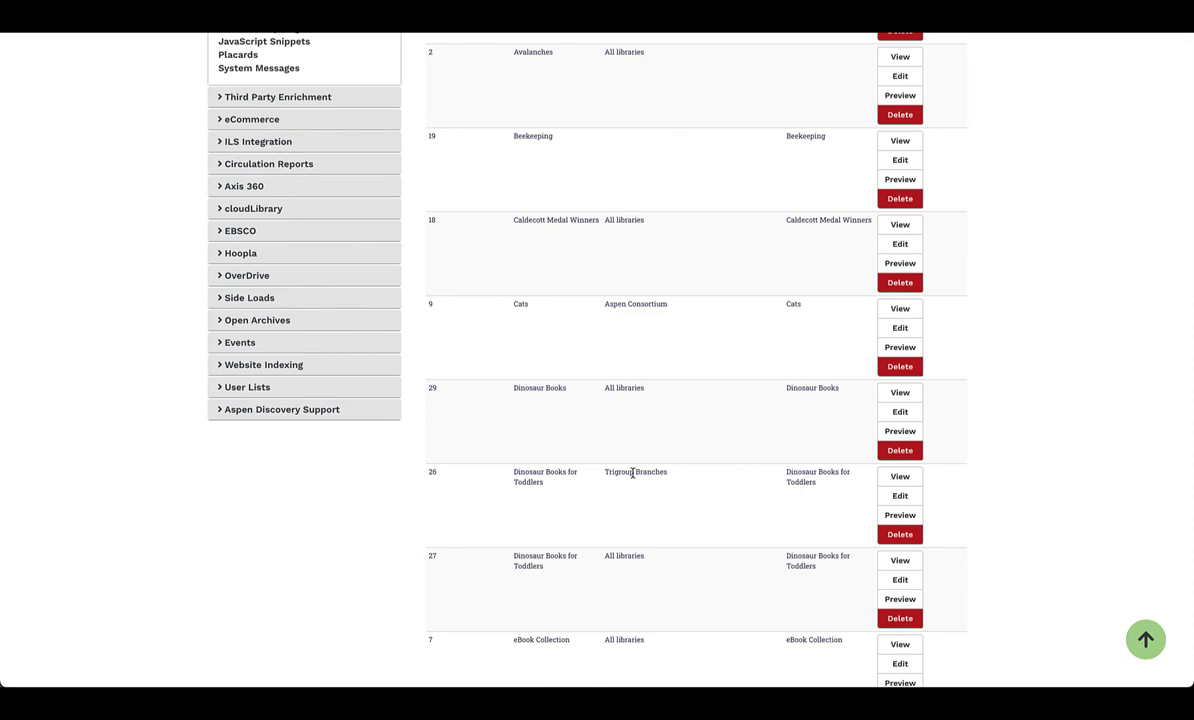
pyautogui.scroll(-4, 632, 474)
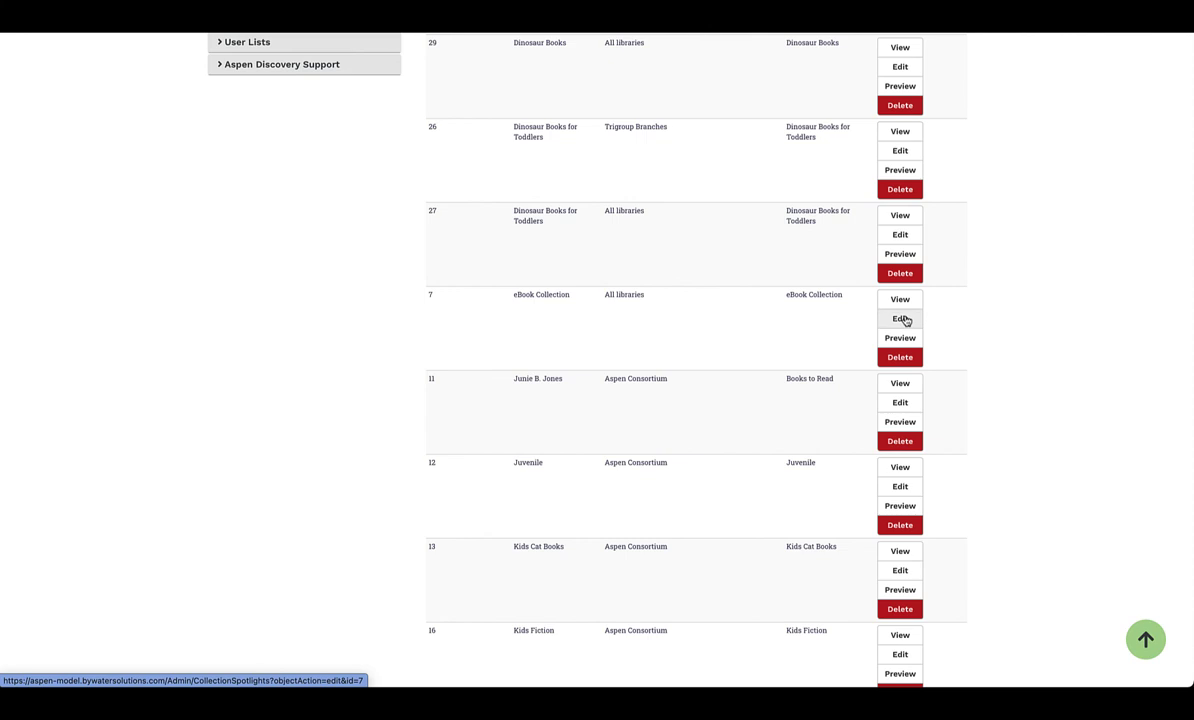
# - Open the eBook Collection spotlight for editing and check its display settings and the display modes for the view more link
pyautogui.click(903, 319)
pyautogui.scroll(-2, 842, 408)
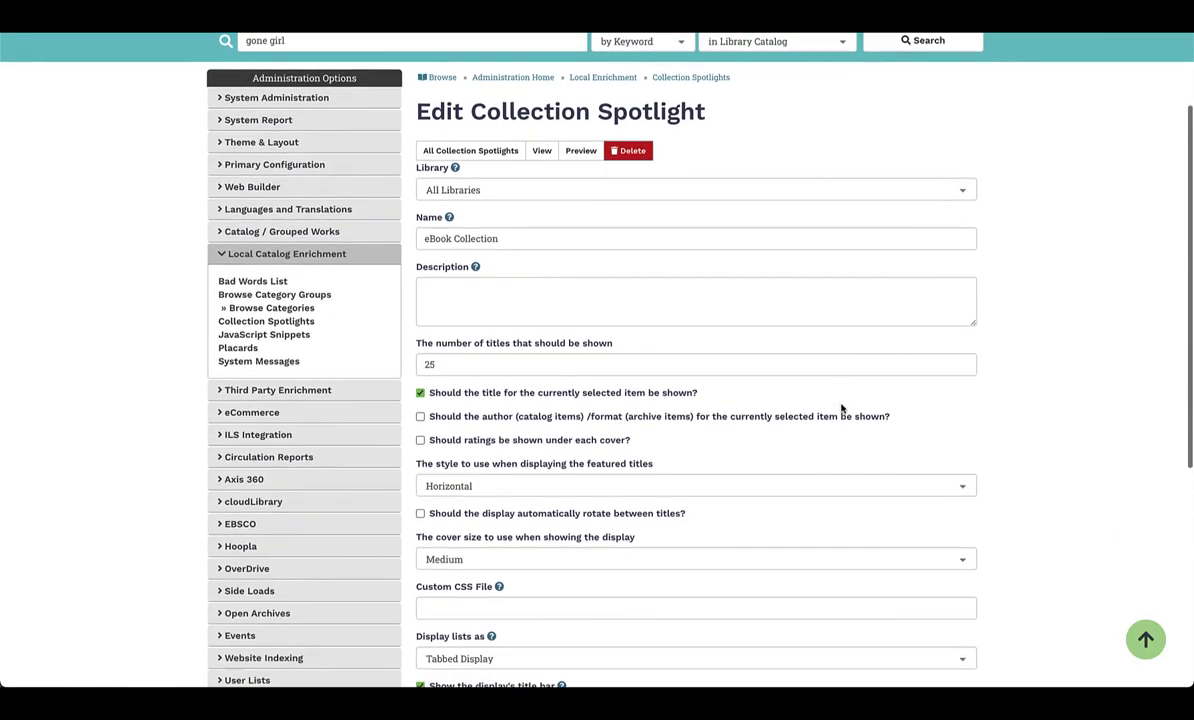
pyautogui.scroll(-3, 842, 408)
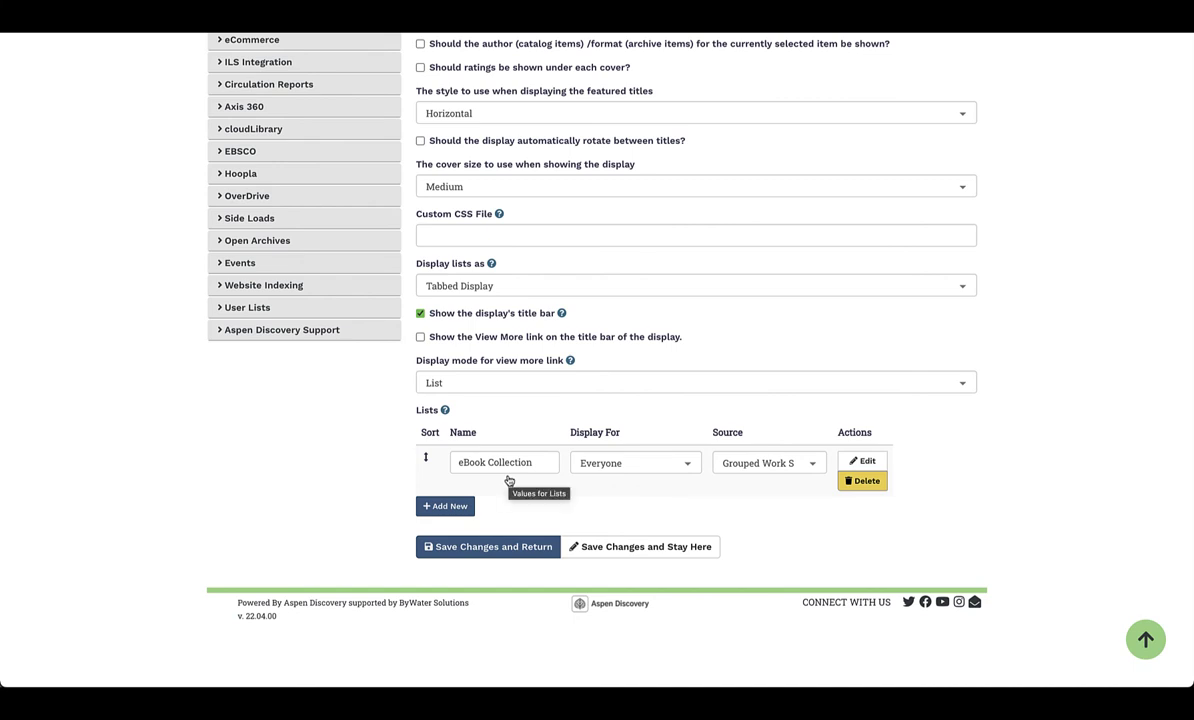
pyautogui.click(525, 383)
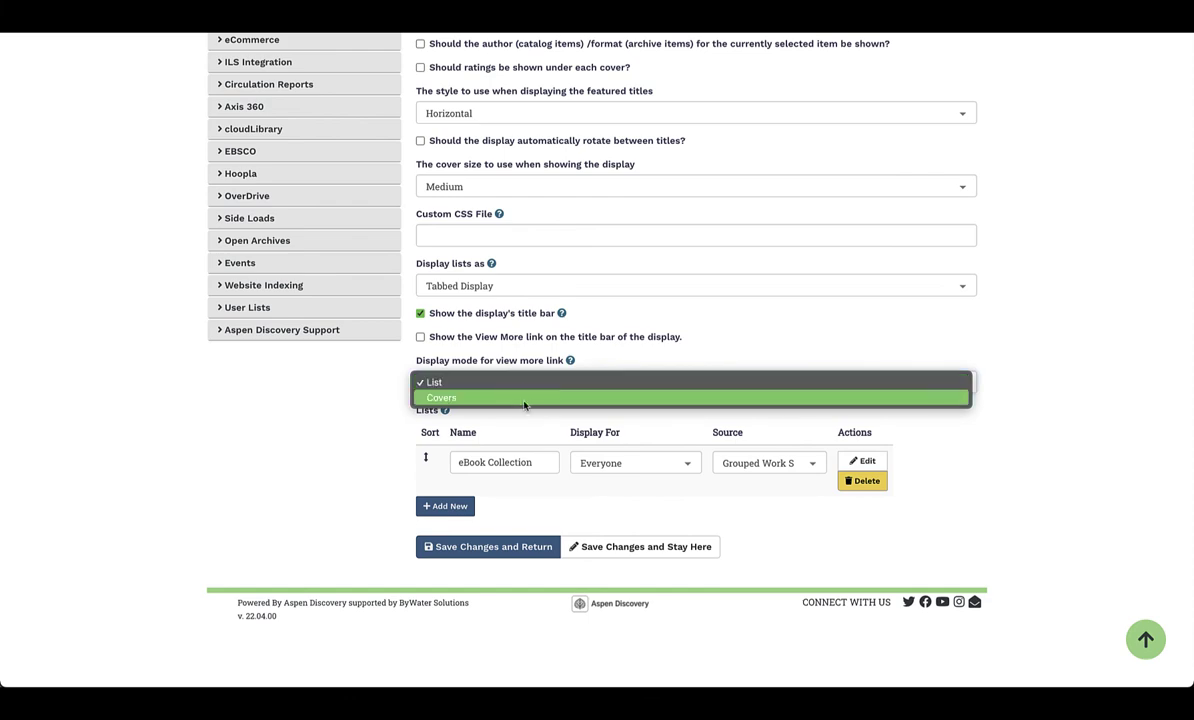
pyautogui.click(1066, 342)
pyautogui.scroll(5, 1066, 342)
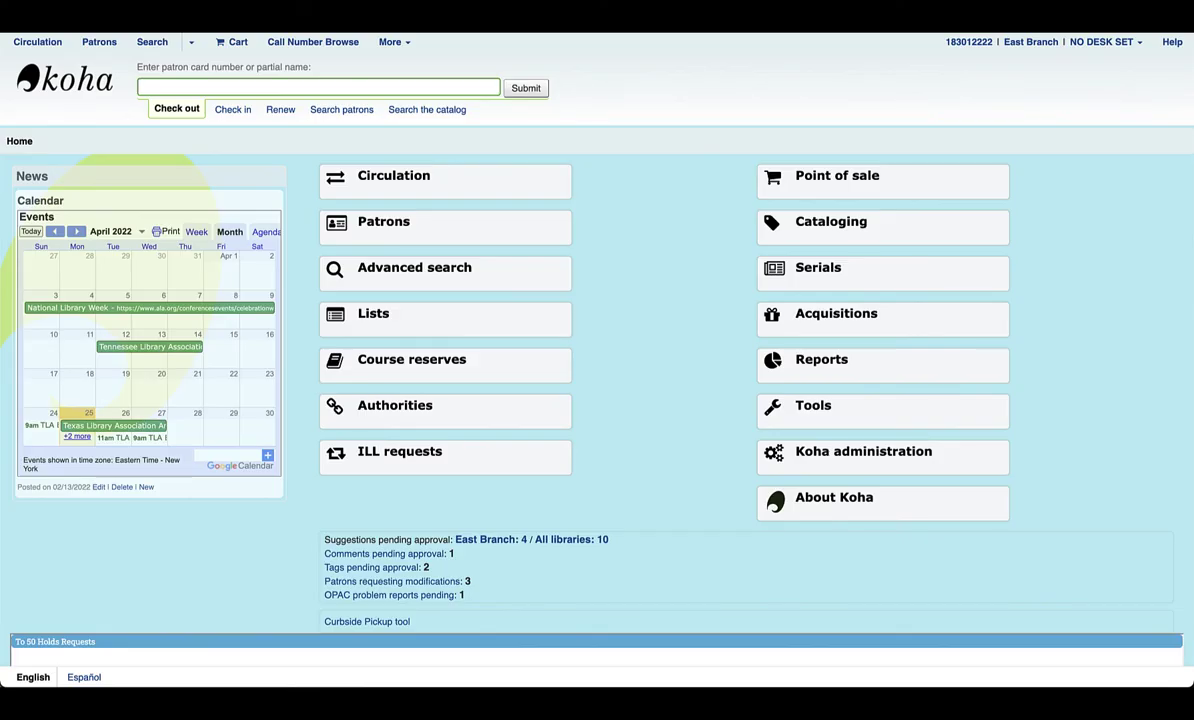
# - Switch to the Koha staff home page and browse backward through the titles in the To 50 Holds Requests spotlight
pyautogui.scroll(-3, 600, 400)
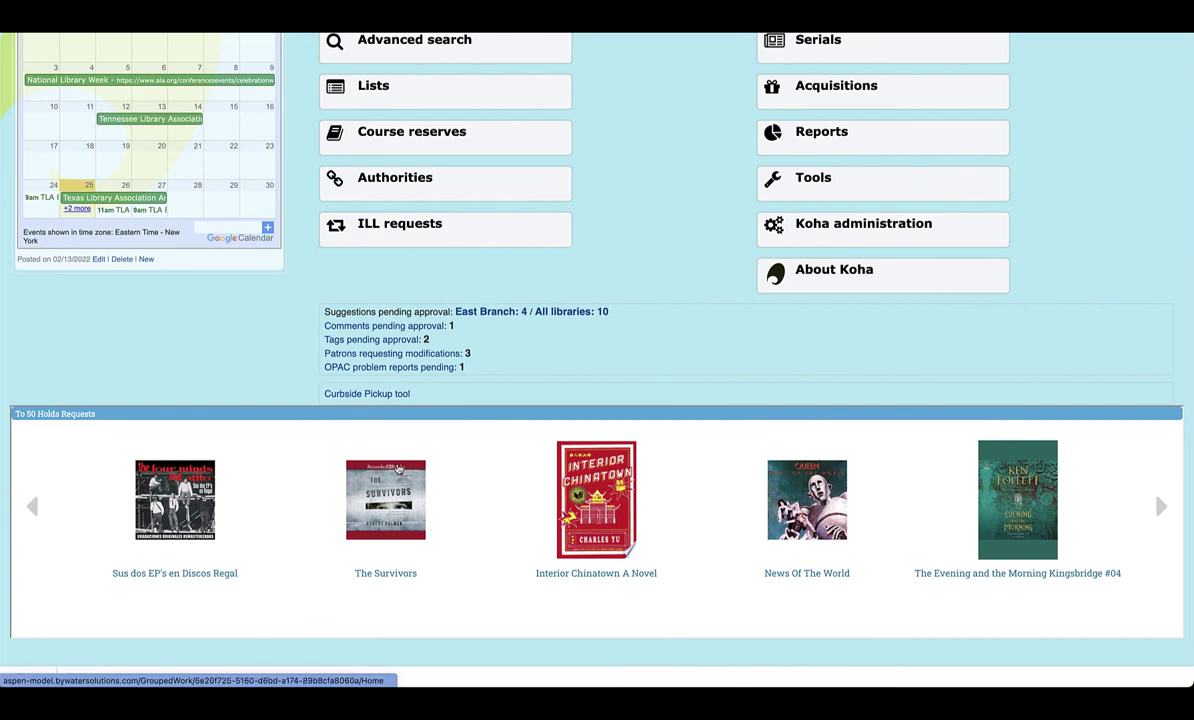
pyautogui.click(34, 508)
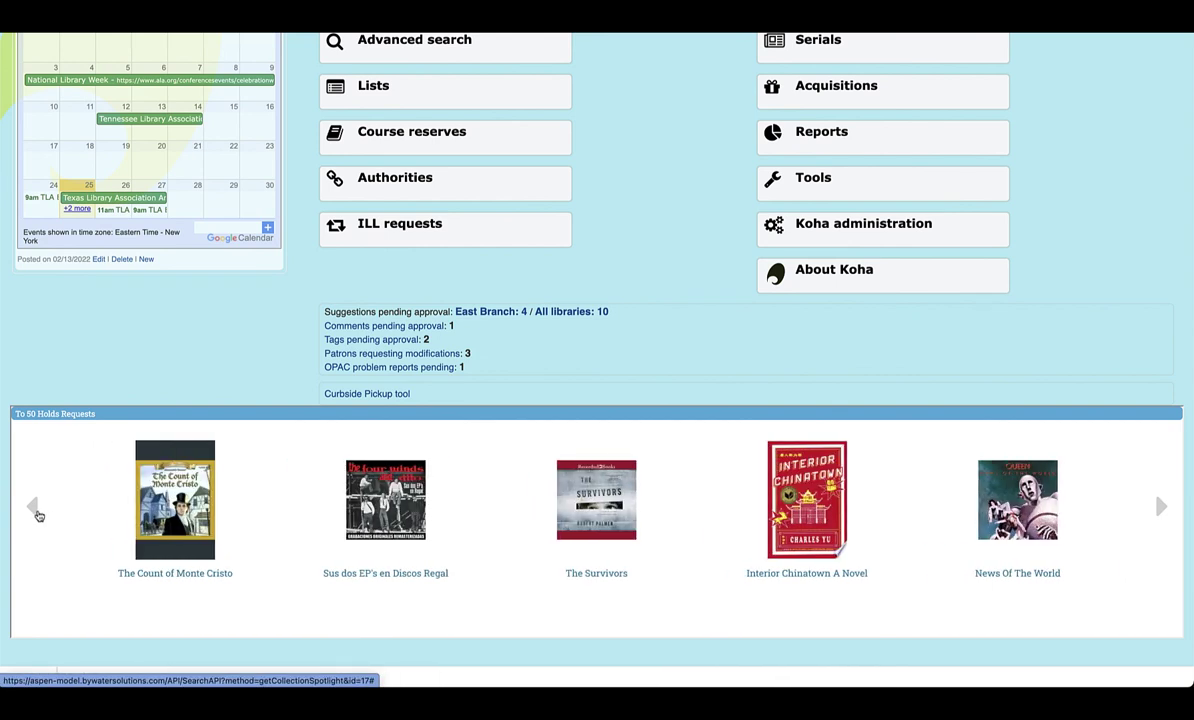
pyautogui.click(34, 508)
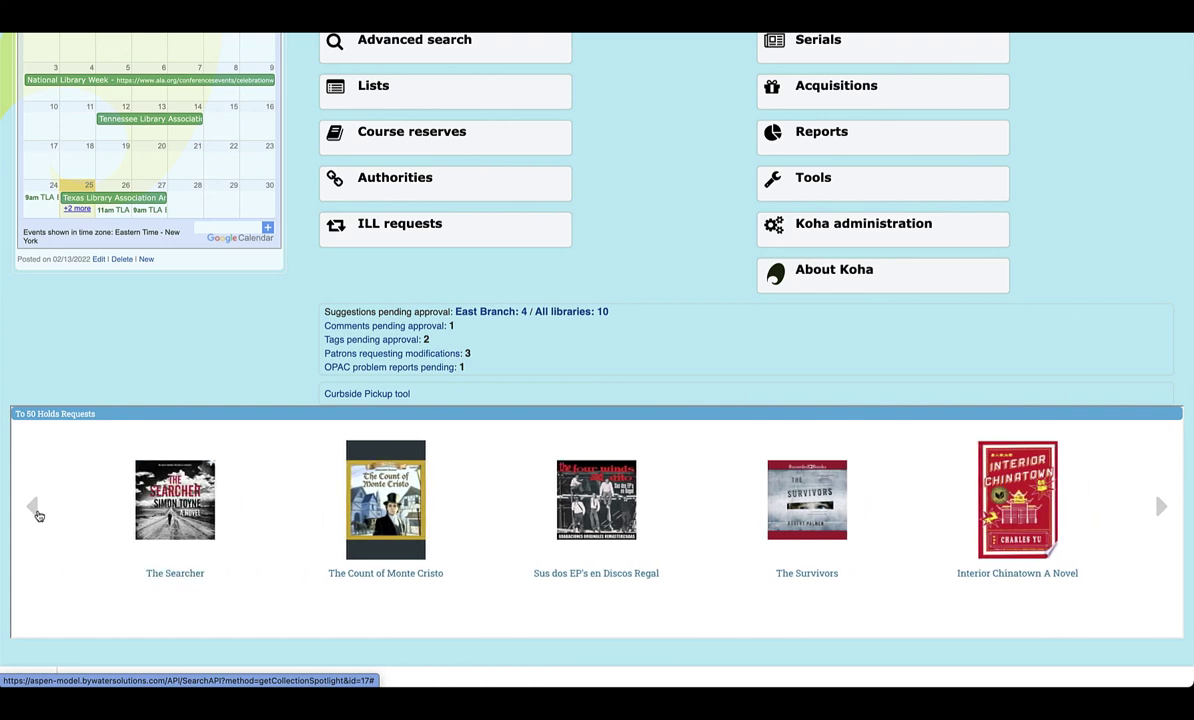
pyautogui.click(36, 512)
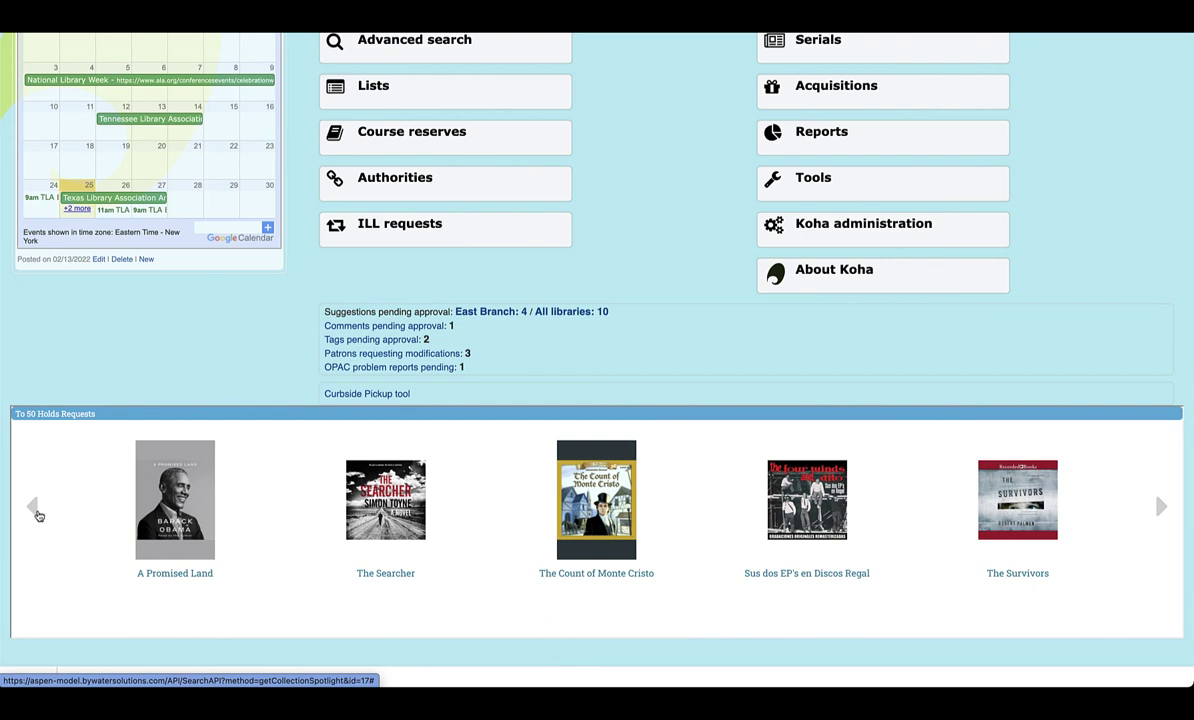
pyautogui.click(36, 512)
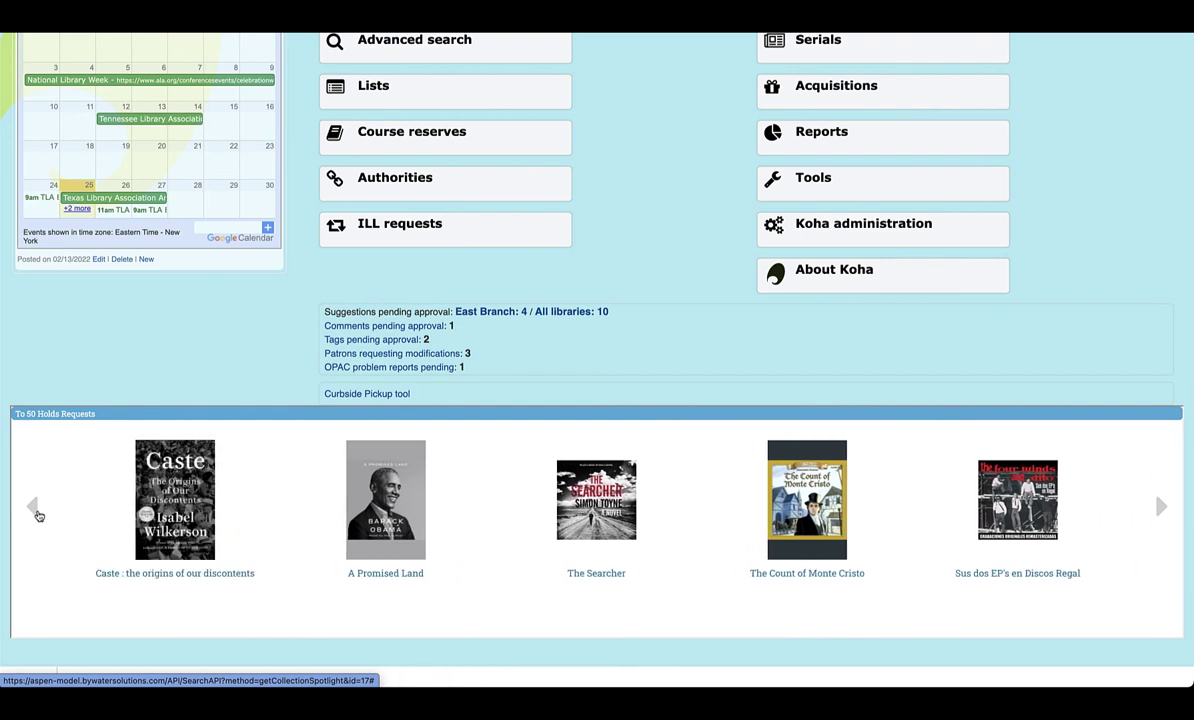
pyautogui.click(36, 512)
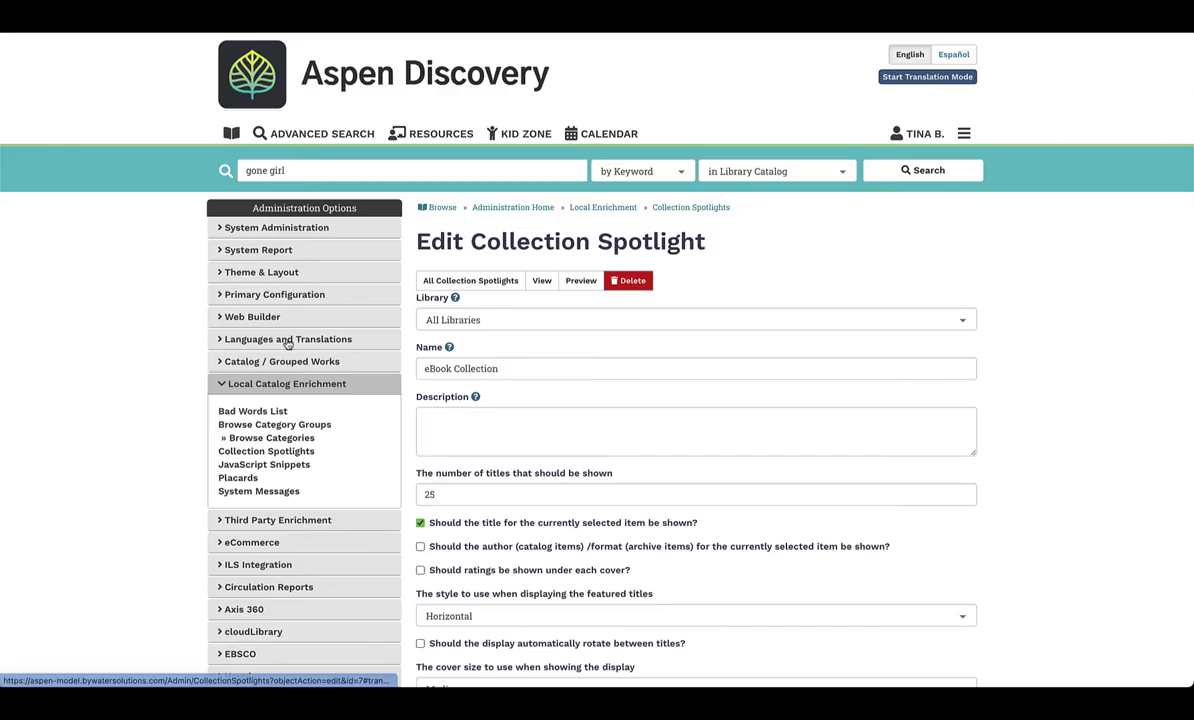
# - Back in Aspen Discovery, view the Browse Category Groups, open the Browse Categories list and look through its entries
pyautogui.click(270, 428)
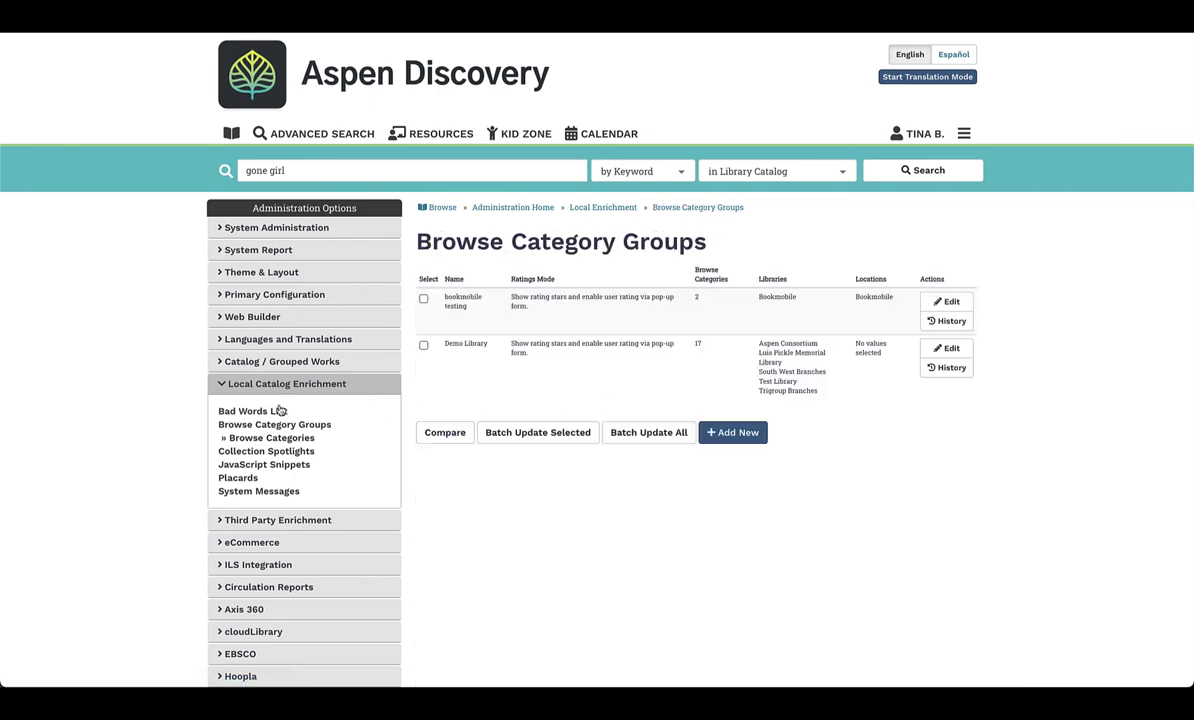
pyautogui.click(287, 441)
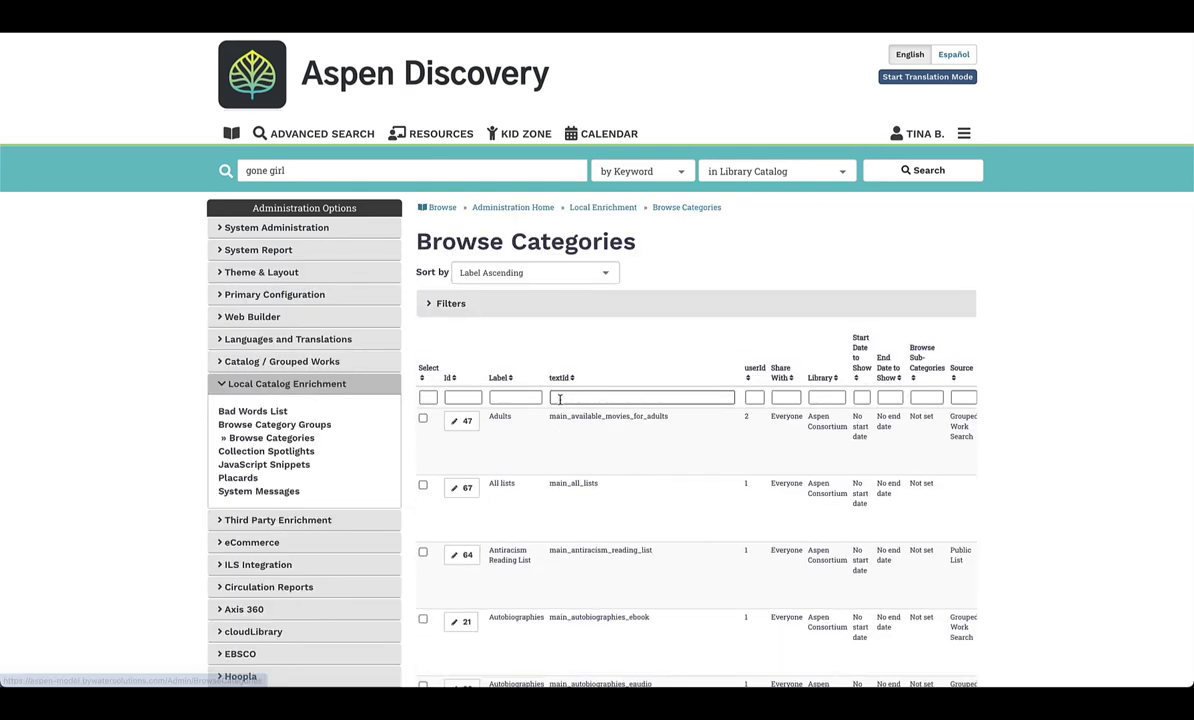
pyautogui.scroll(-1, 560, 399)
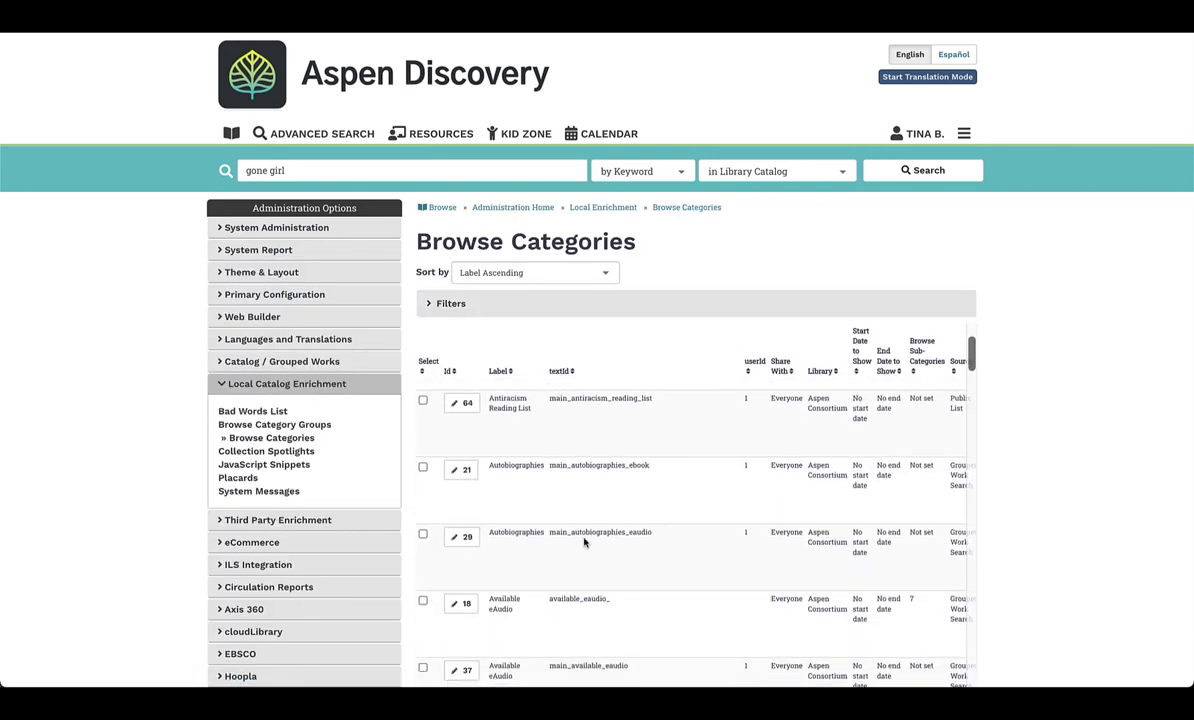
pyautogui.scroll(-2, 585, 542)
pyautogui.scroll(-1, 585, 542)
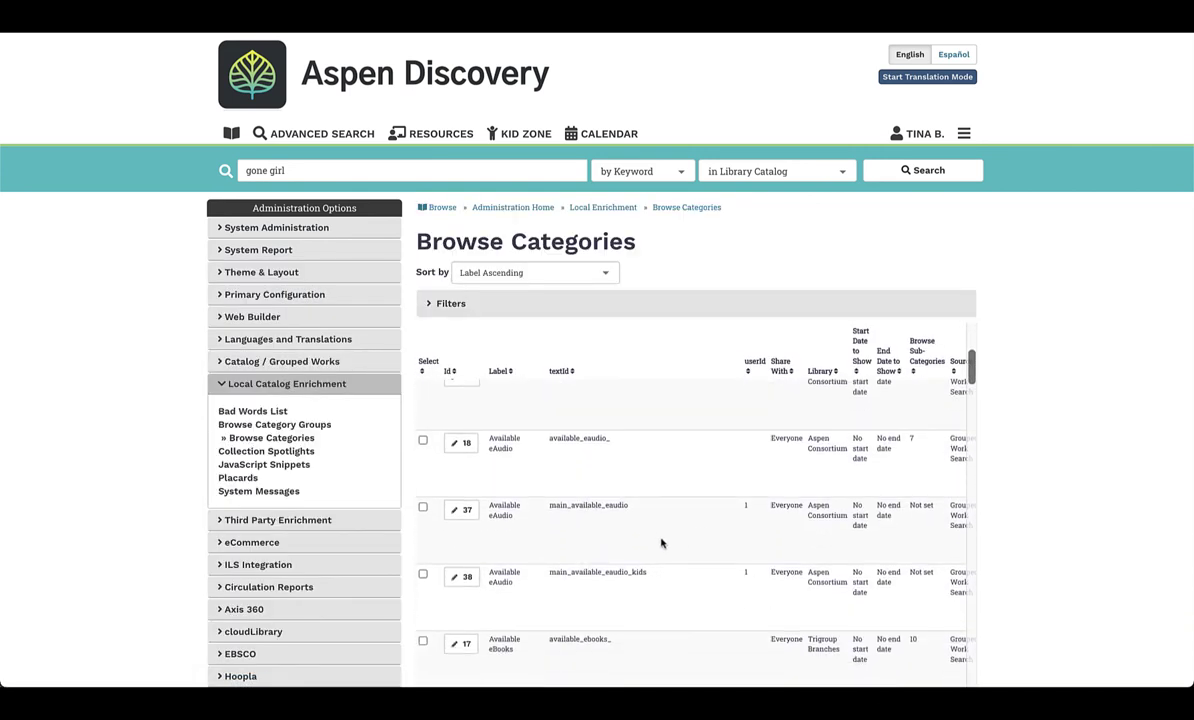
pyautogui.scroll(3, 653, 541)
pyautogui.scroll(1, 653, 541)
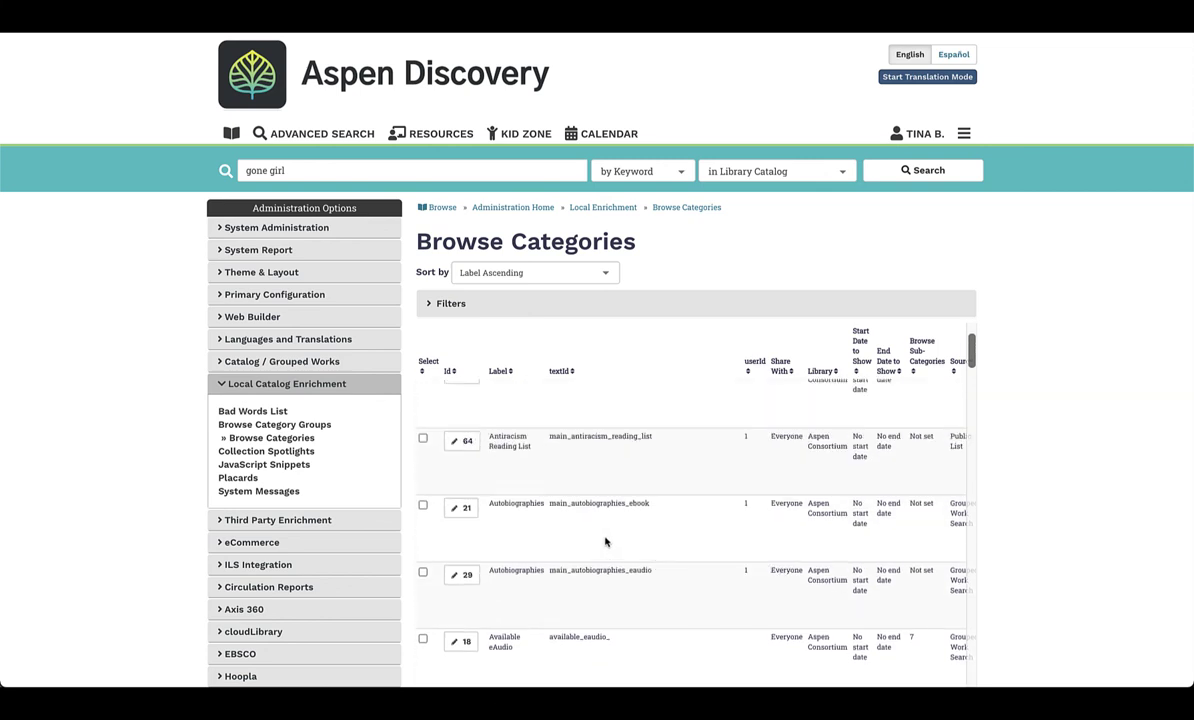
# - Open the main_autobiographies_ebook browse category for editing, review its settings from label to default sort, and return to the Browse Category Groups list
pyautogui.hscroll(2, 640, 531)
pyautogui.hscroll(3, 637, 532)
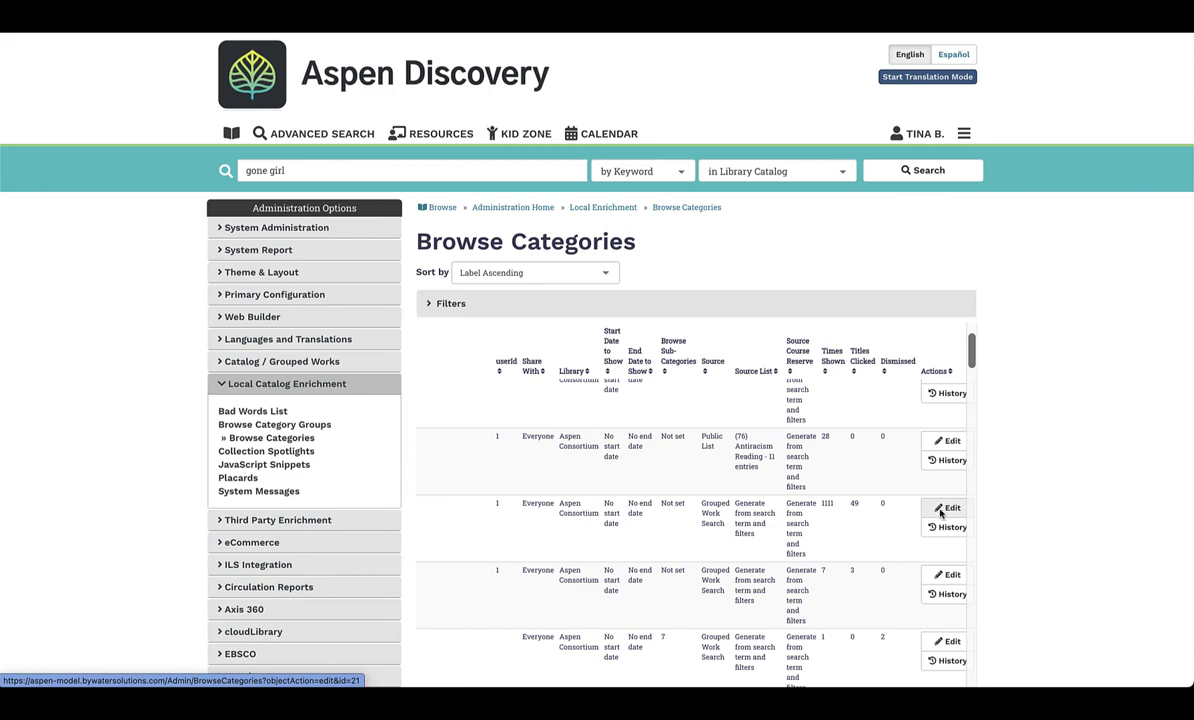
pyautogui.click(945, 508)
pyautogui.scroll(-3, 794, 520)
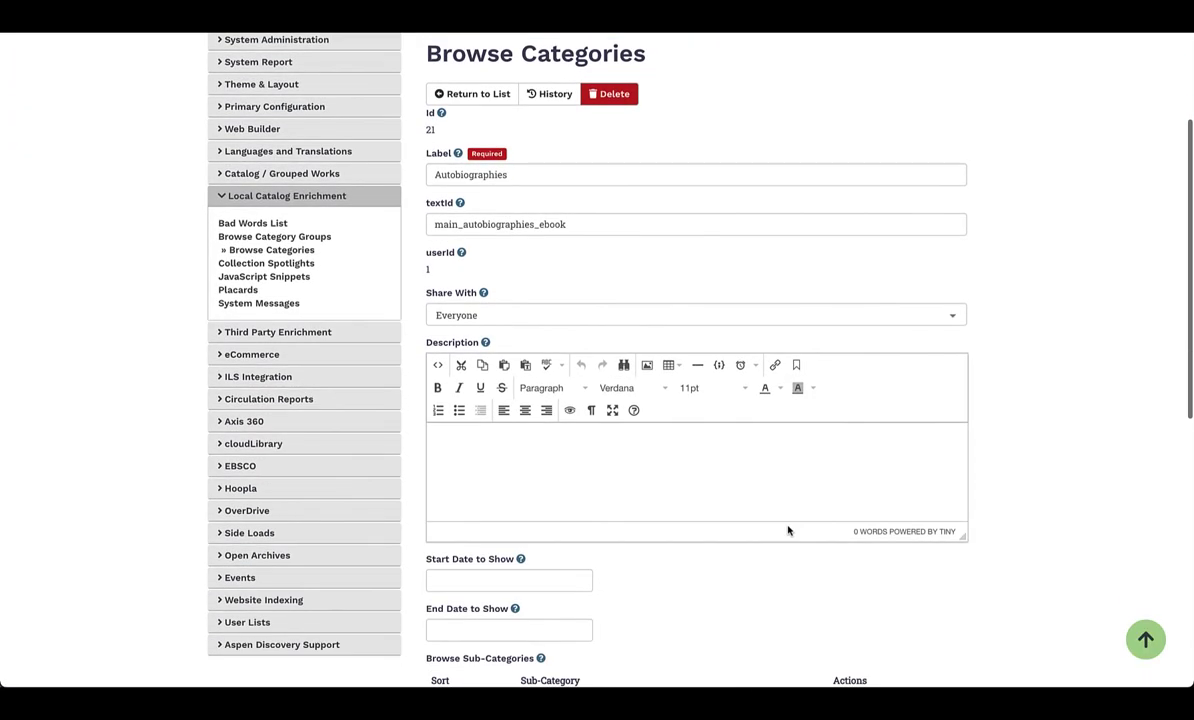
pyautogui.scroll(-3, 642, 483)
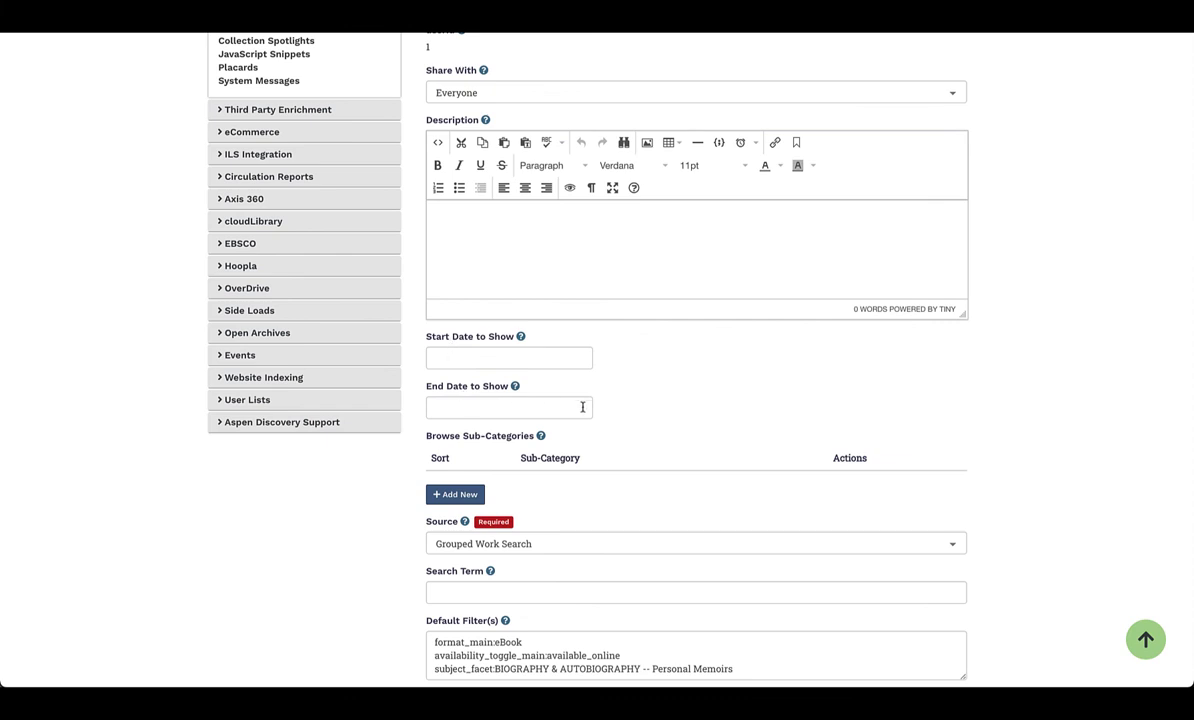
pyautogui.scroll(-4, 587, 367)
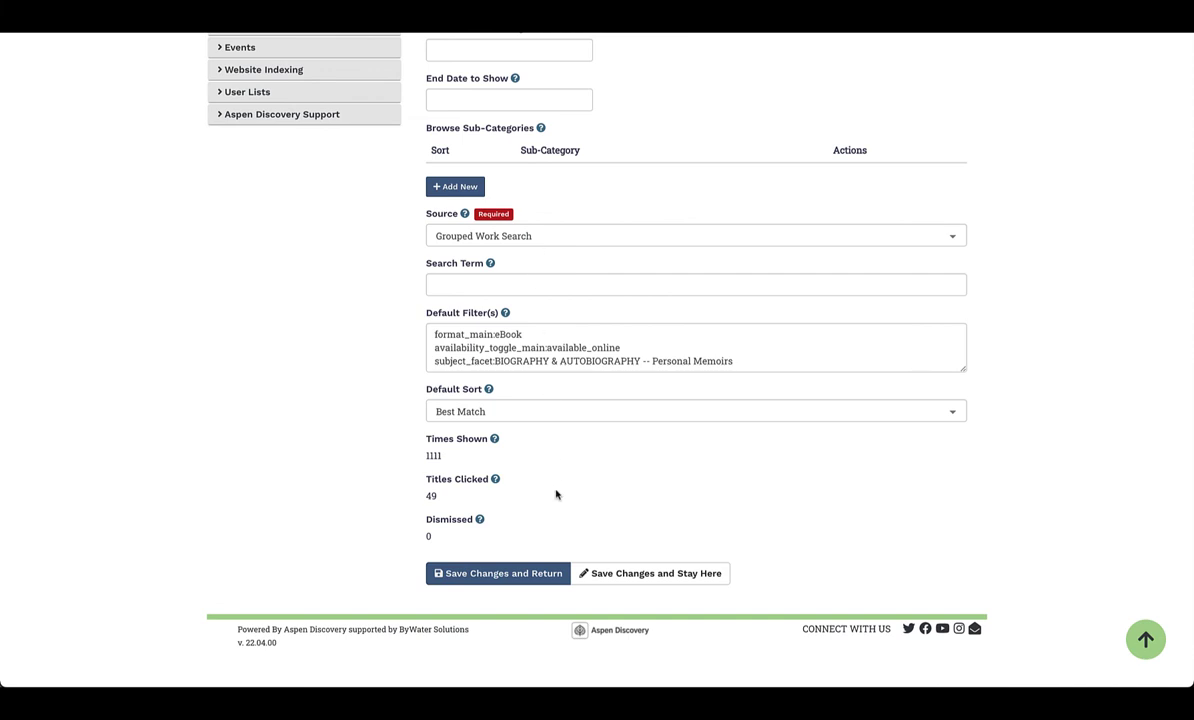
pyautogui.scroll(5, 557, 494)
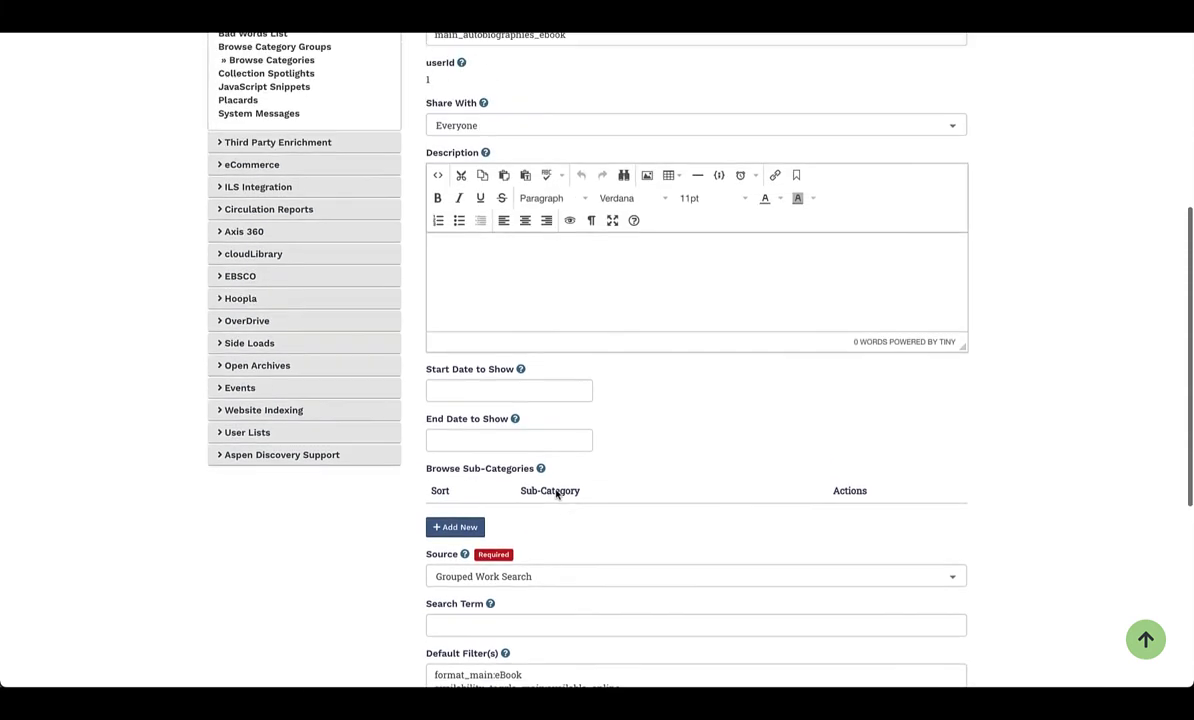
pyautogui.scroll(3, 557, 494)
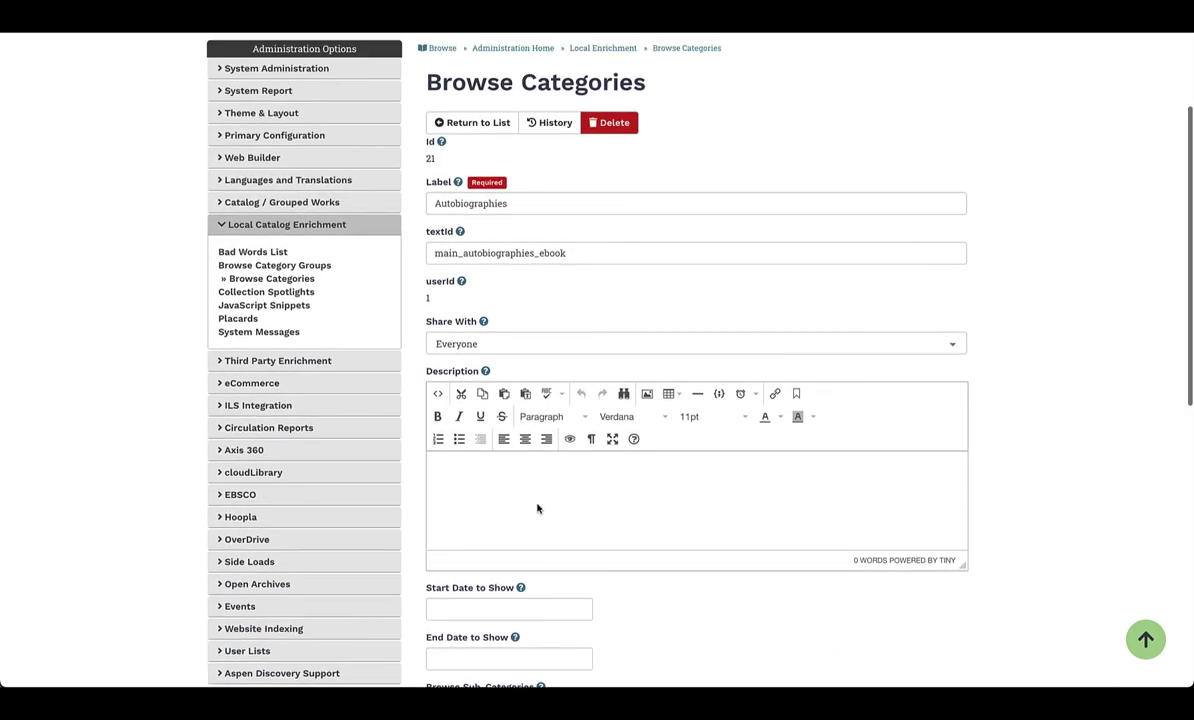
pyautogui.click(300, 271)
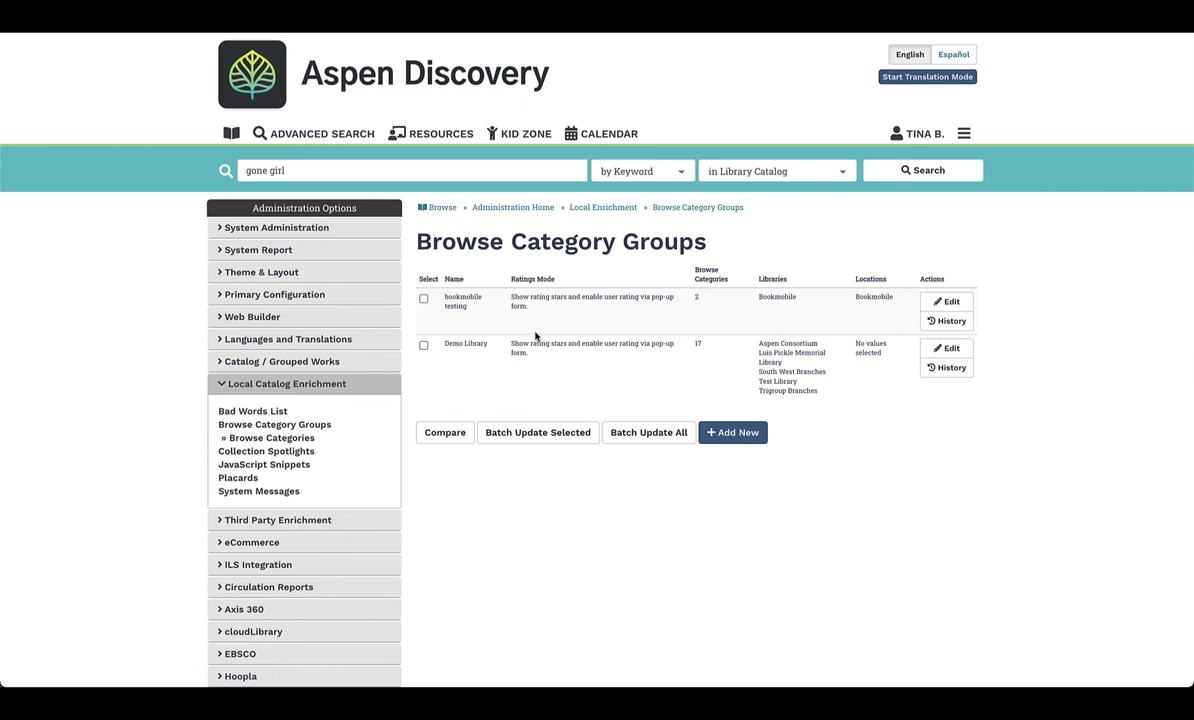